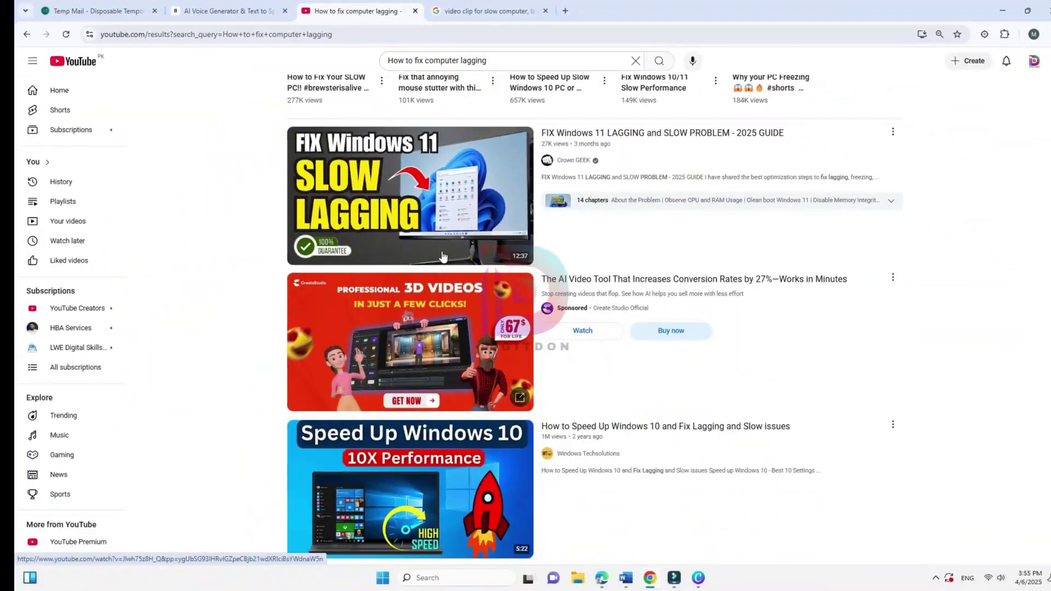
scroll(441, 255, down, 2)
scroll(442, 255, down, 1)
scroll(442, 255, down, 1)
scroll(441, 255, down, 1)
scroll(442, 255, down, 2)
scroll(442, 256, down, 1)
scroll(441, 251, down, 1)
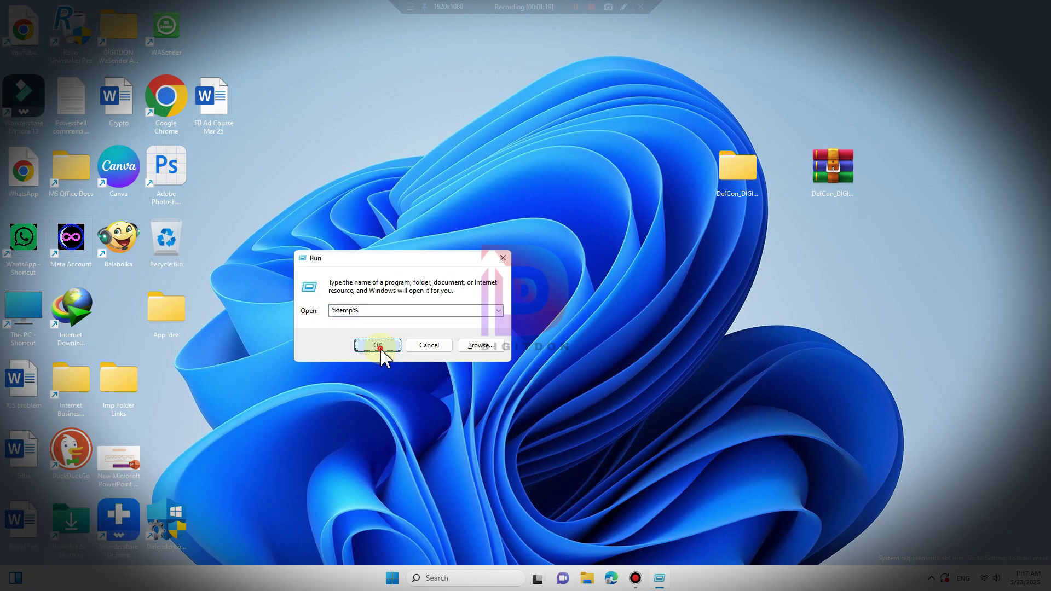
scroll(414, 335, up, 3)
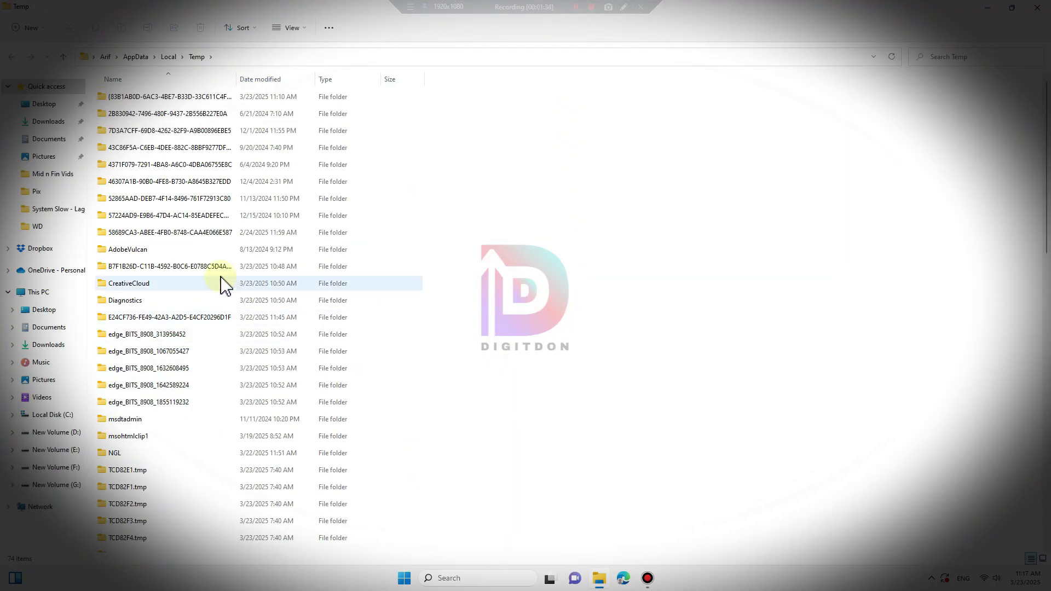
- Permanently delete every item in the %temp% folder, granting administrator permission
key(ctrl+a)
key(shift+Delete)
key(Return)
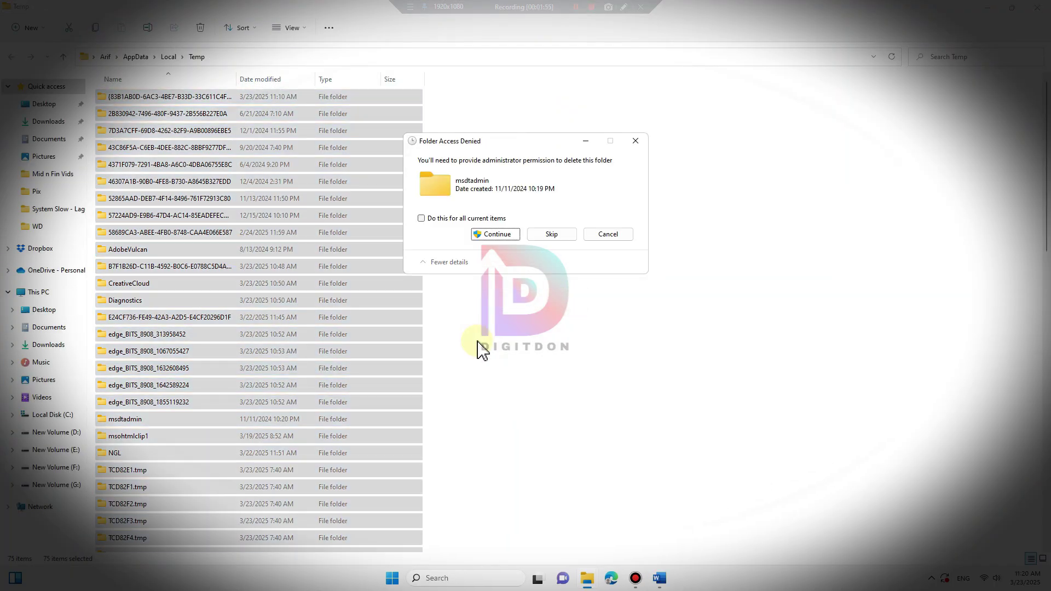
click(508, 234)
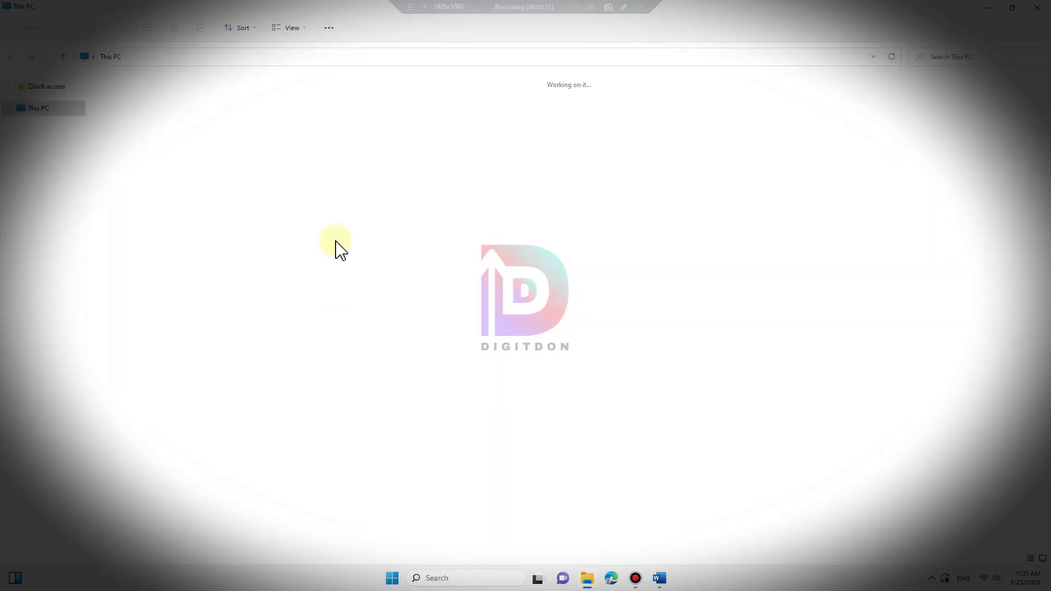
- Run an error check on drive C: from its Properties Tools page
right_click(165, 152)
click(211, 287)
click(248, 190)
click(328, 240)
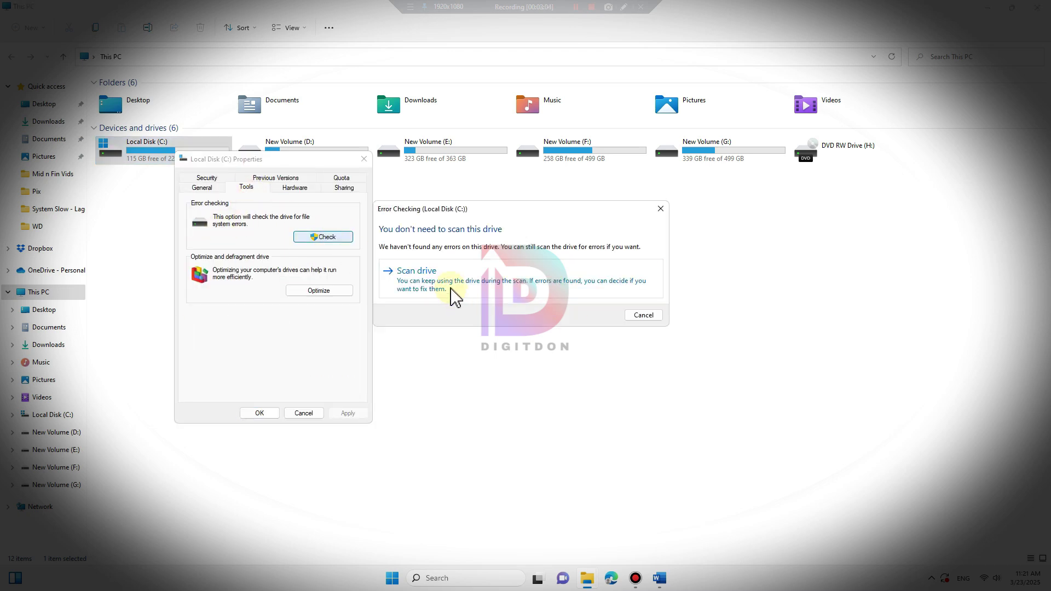
click(444, 281)
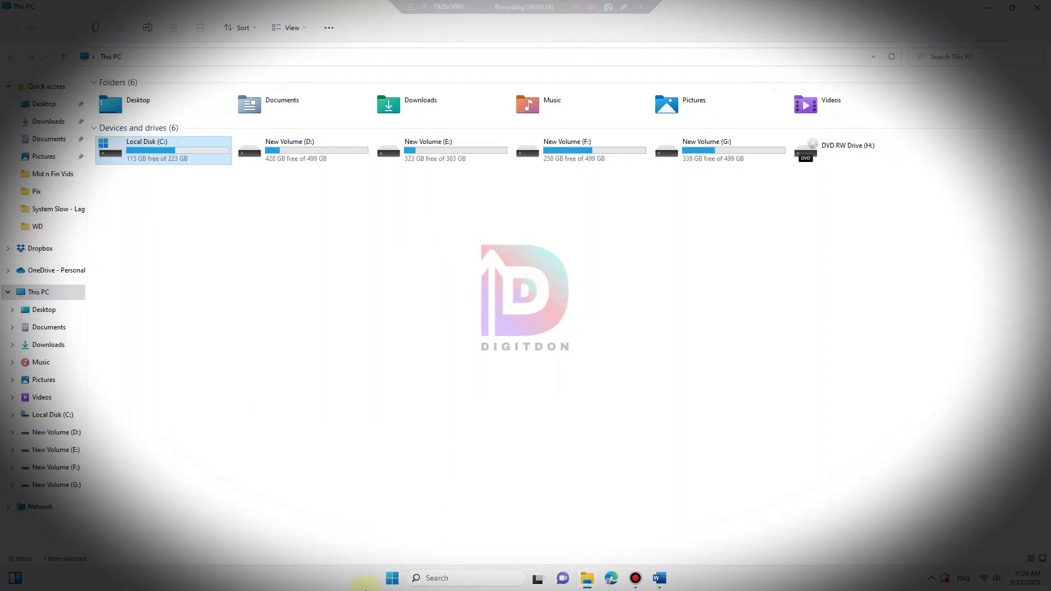
- Close the drive properties and launch Command Prompt (cmd) as administrator from Start
click(392, 578)
text(cmd)
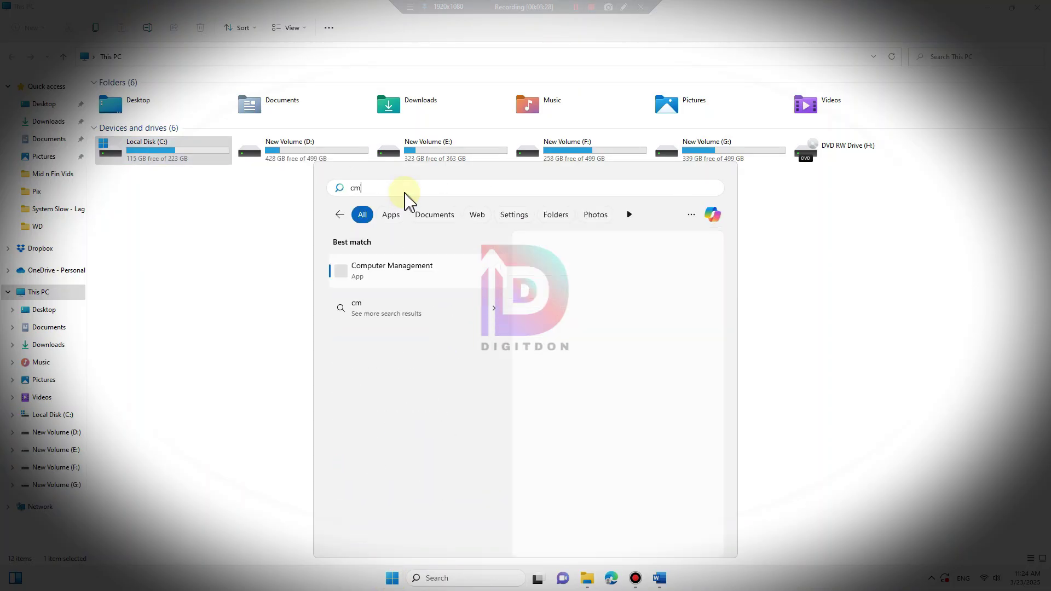
click(577, 366)
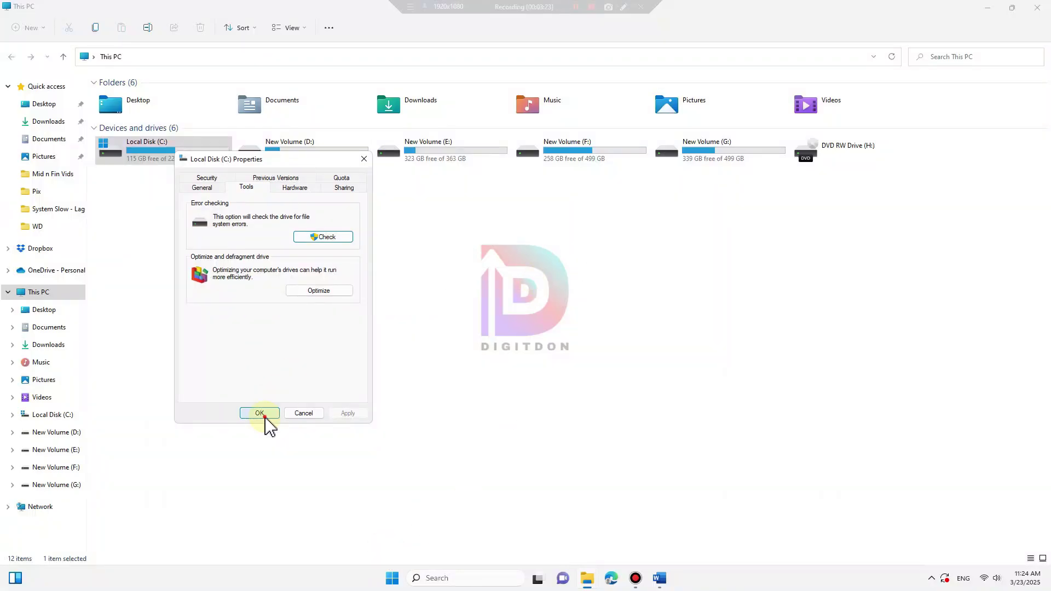
click(261, 413)
key(super)
click(403, 199)
text(cmd)
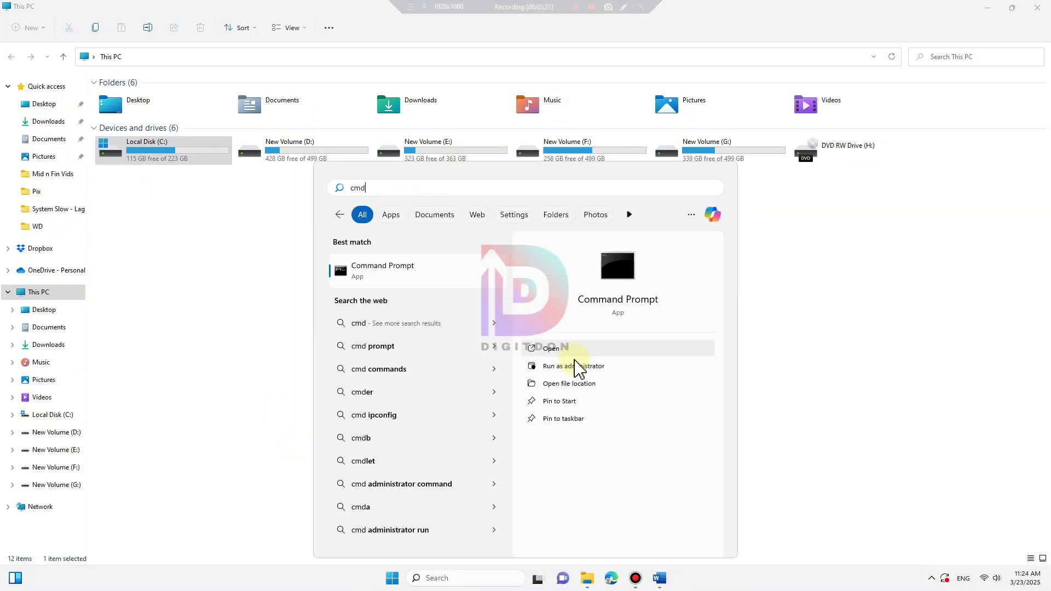
click(577, 369)
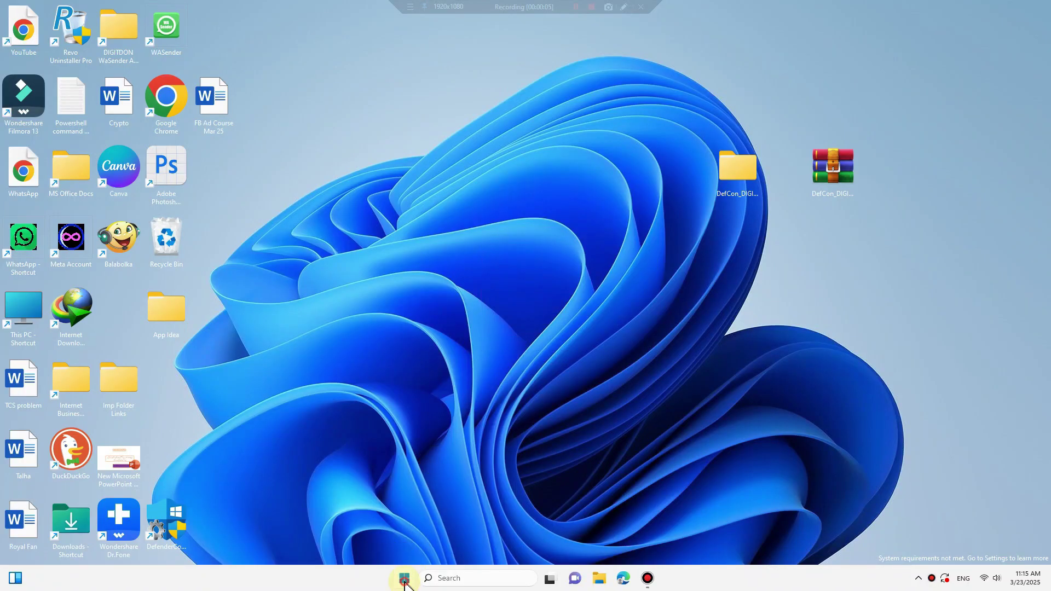
- Make a 'Before Fixing' restore point from the Create a restore point settings, then close them
click(404, 578)
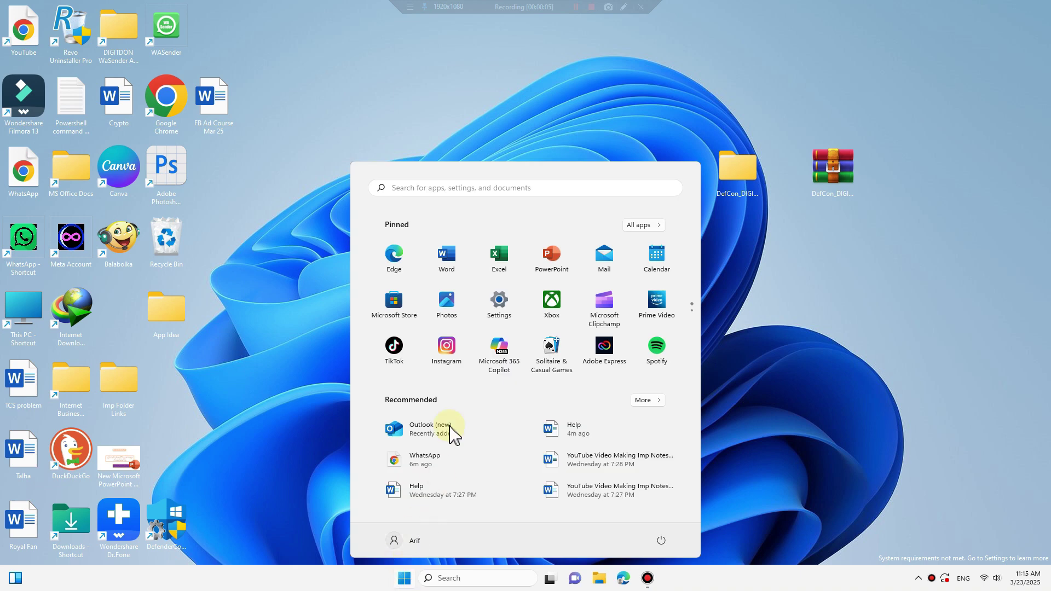
click(442, 188)
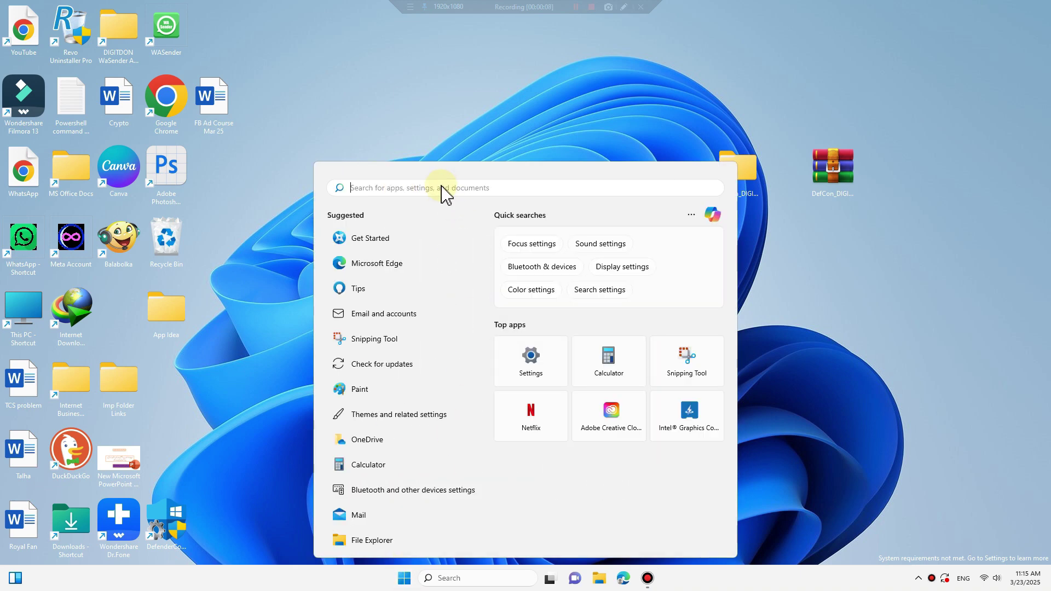
text(Restore)
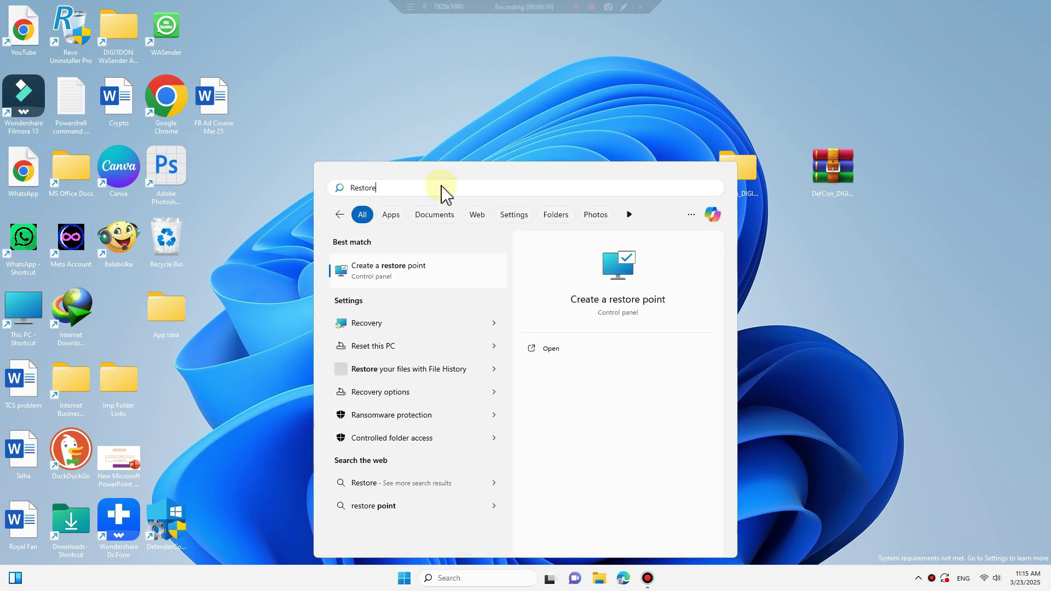
click(380, 271)
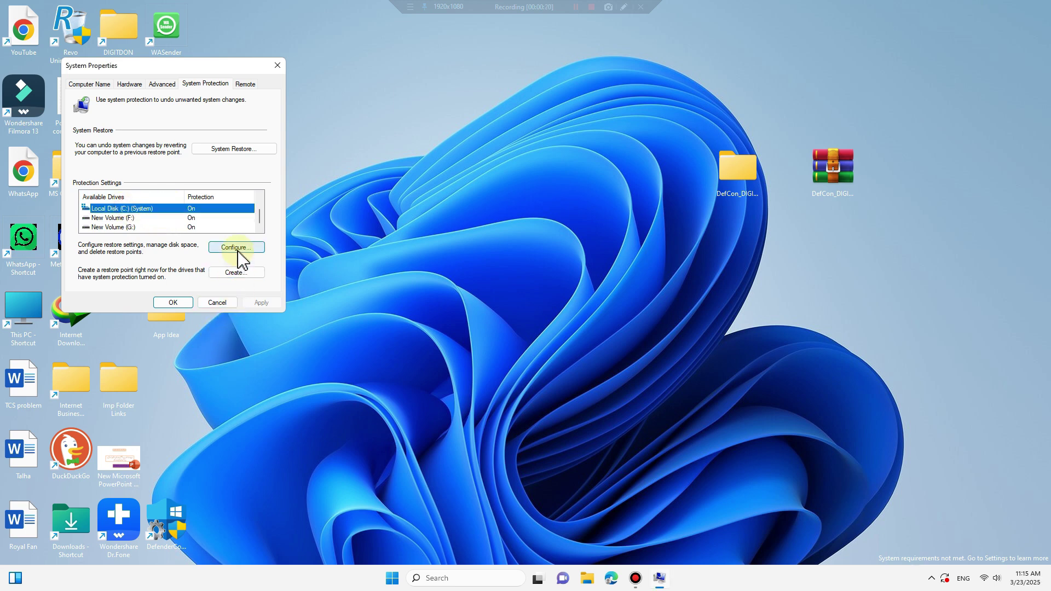
click(233, 274)
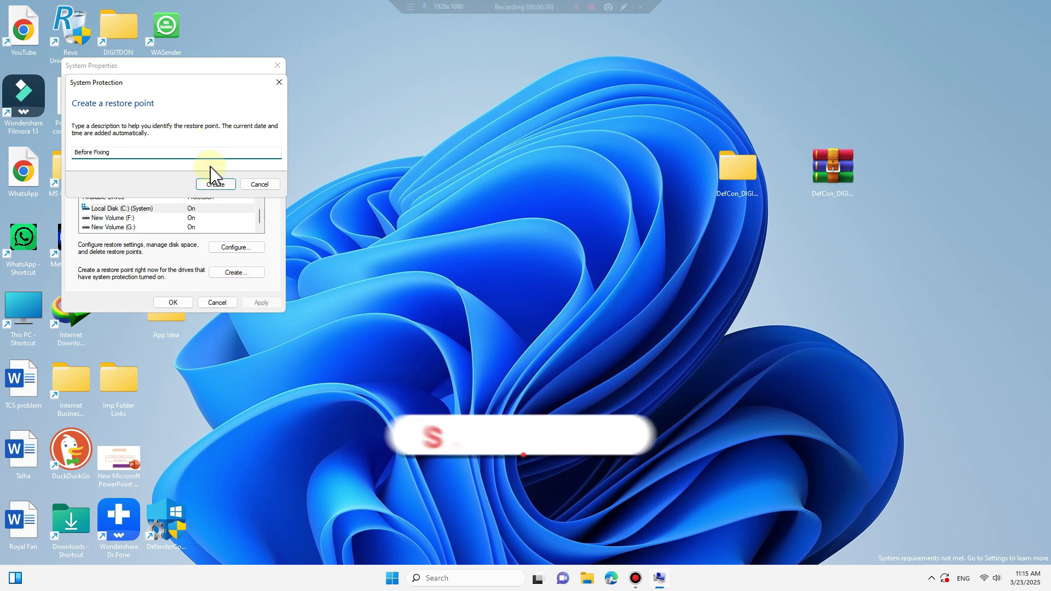
click(215, 185)
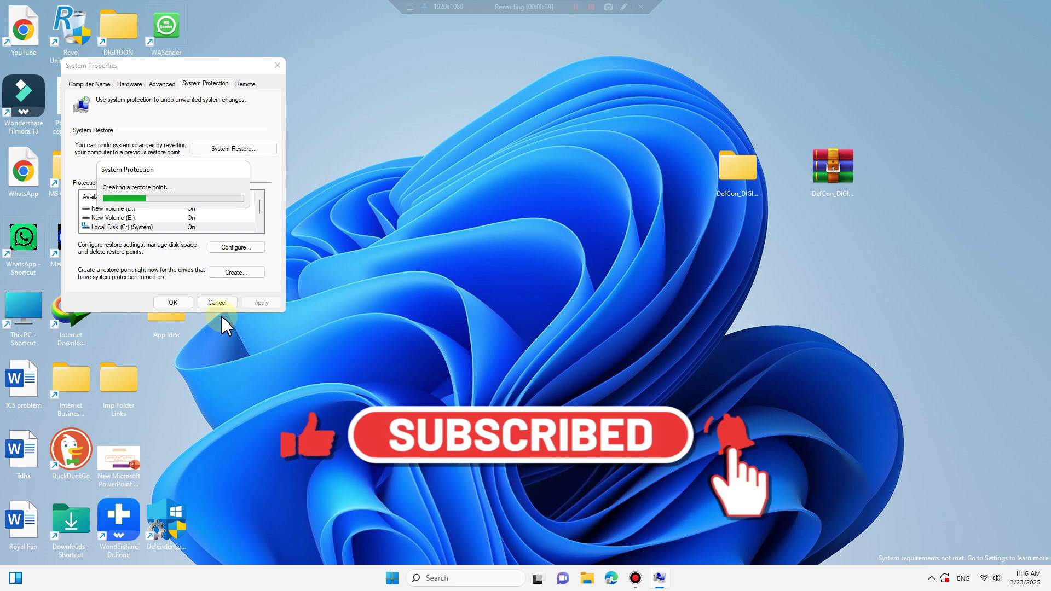
click(235, 195)
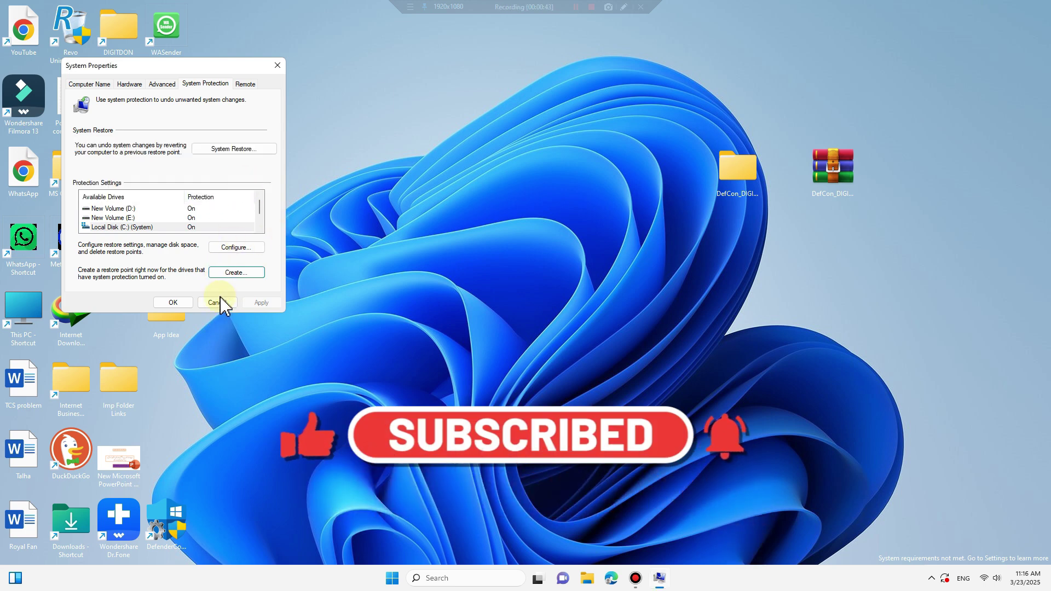
click(173, 302)
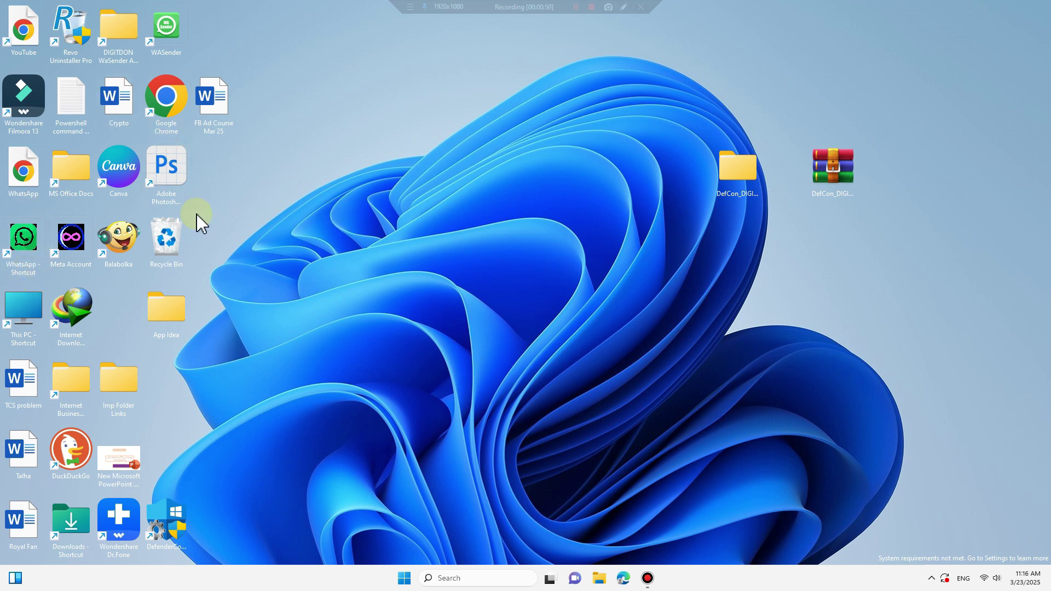
- Empty the Recycle Bin, then bring up the Run box centred on screen
right_click(173, 237)
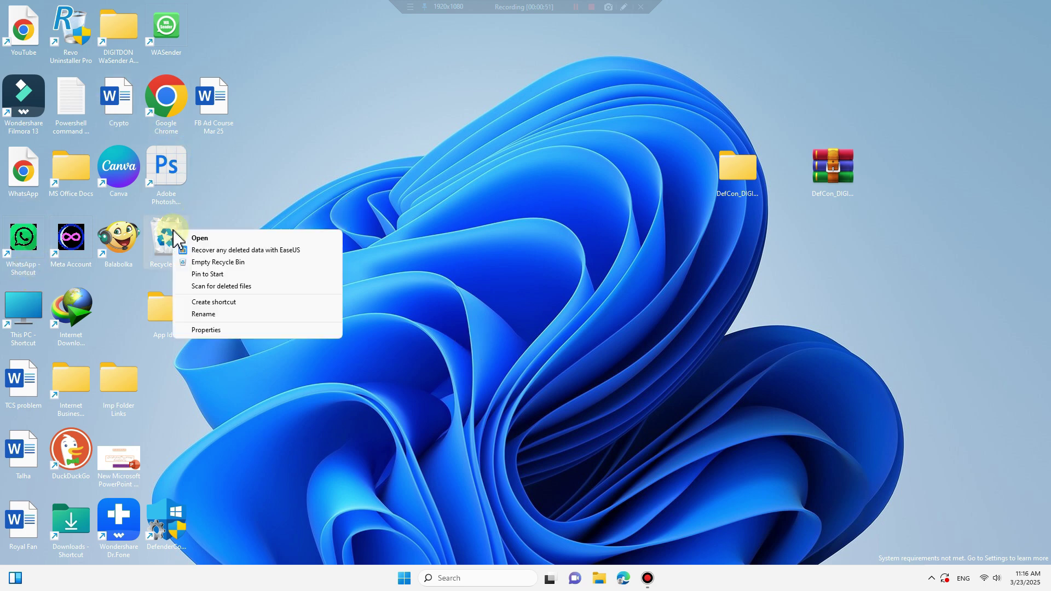
click(212, 263)
click(569, 296)
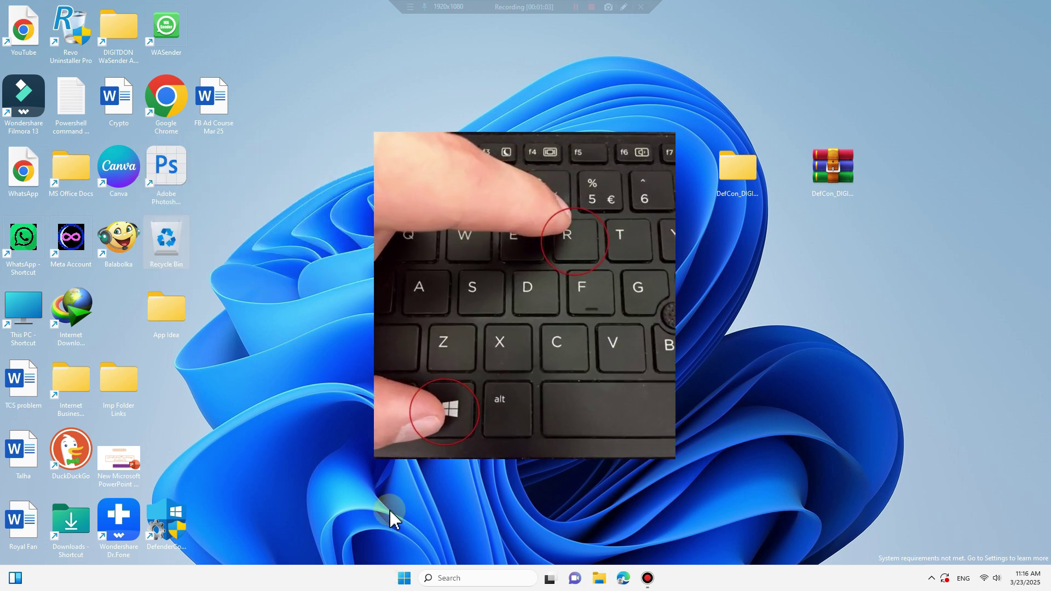
key(super+r)
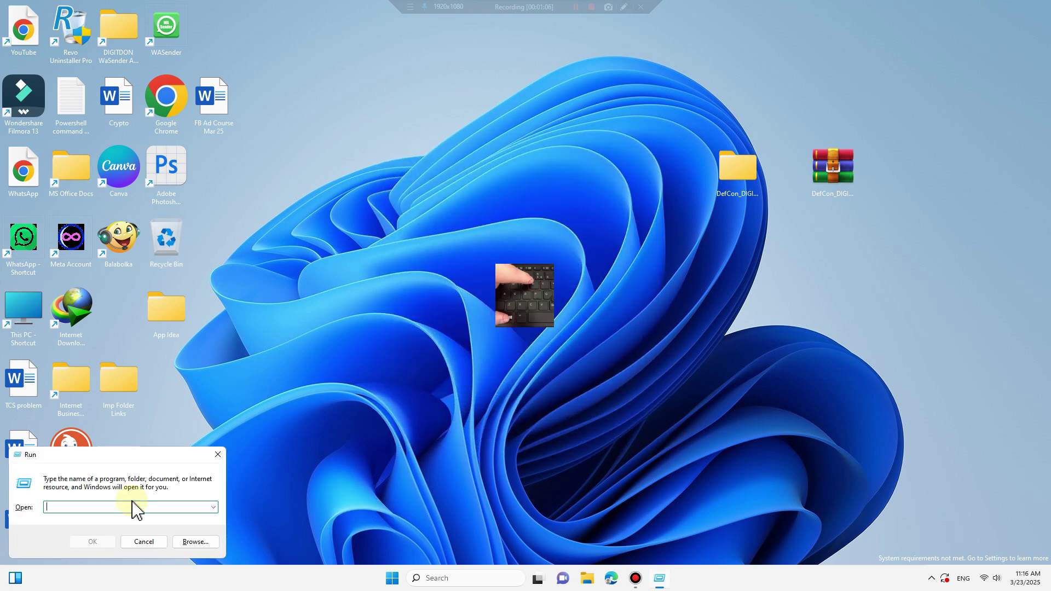
drag(337, 345, 419, 251)
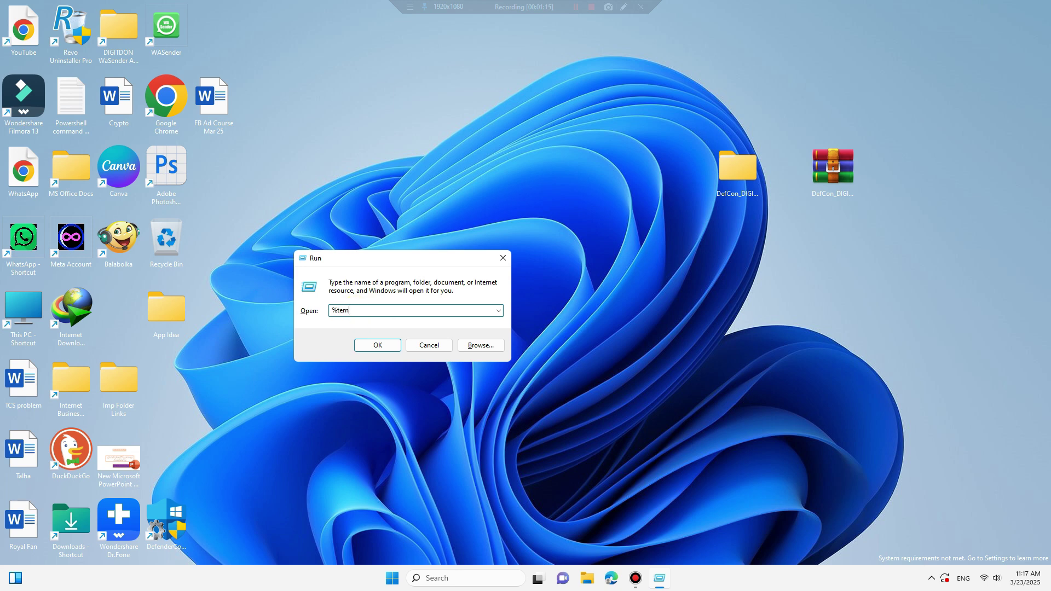
- Permanently delete all 75 Temp items, skipping those in use, and close the window
click(378, 346)
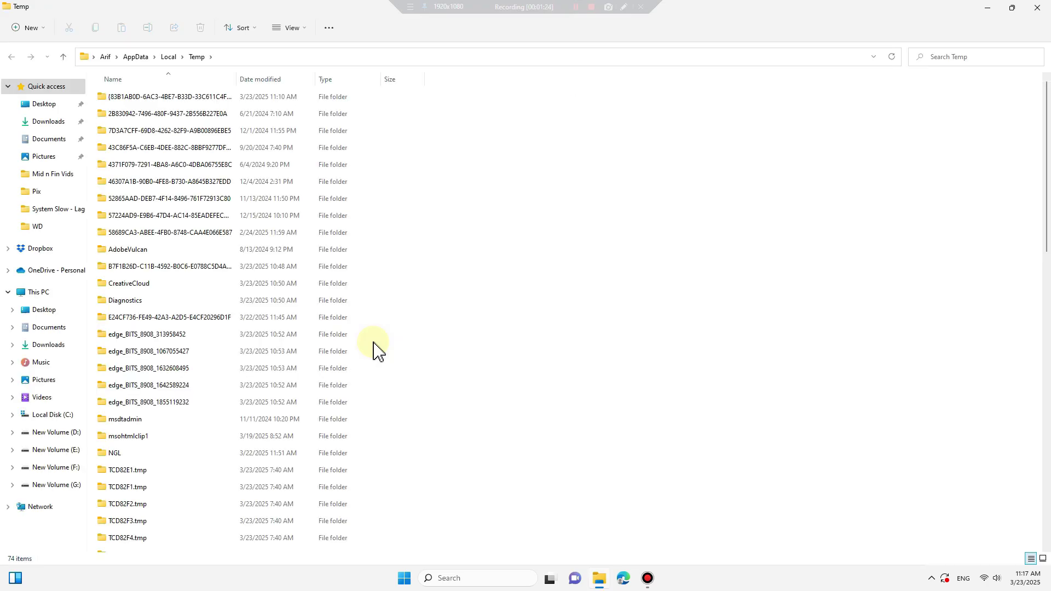
scroll(386, 329, down, 5)
scroll(410, 332, up, 5)
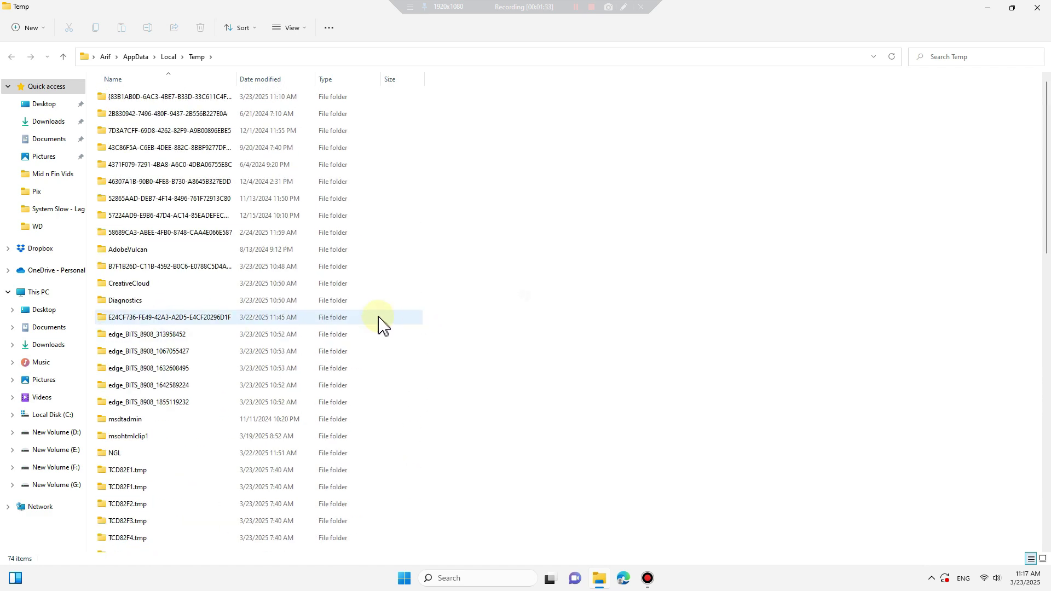
click(217, 271)
key(ctrl+a)
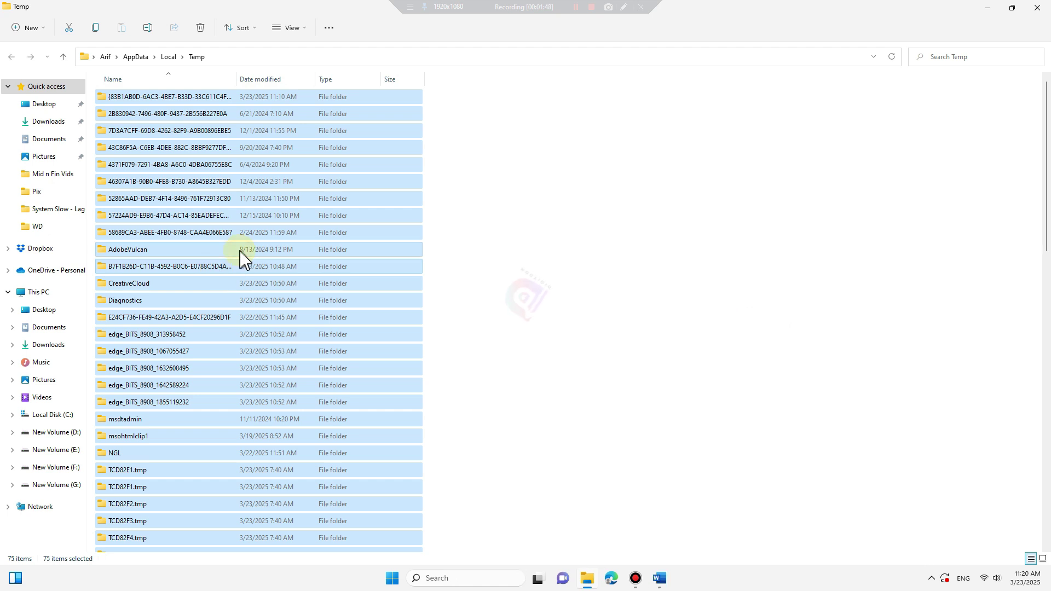
key(shift+Delete)
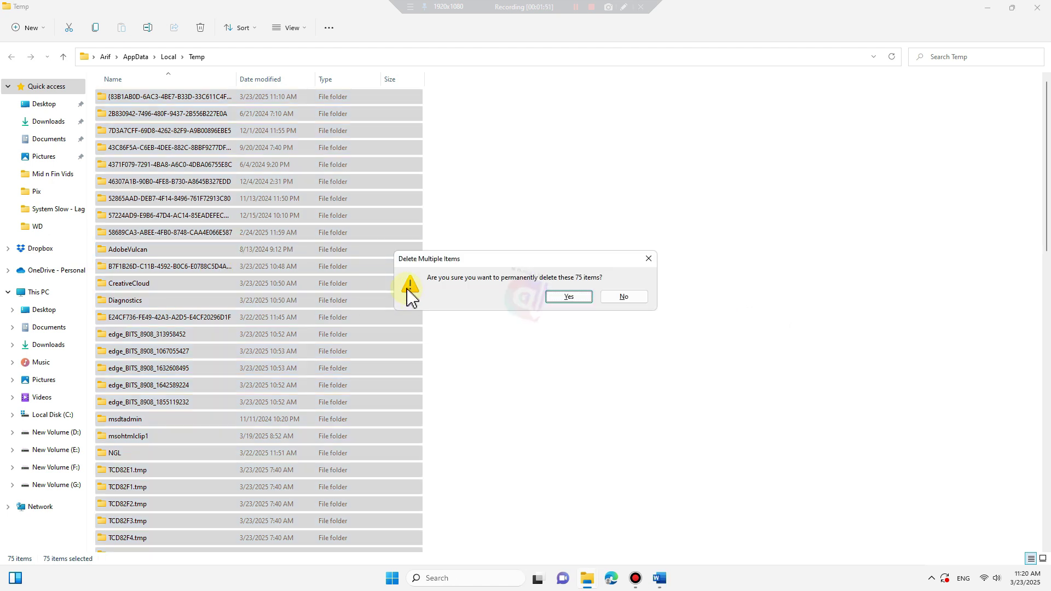
click(572, 302)
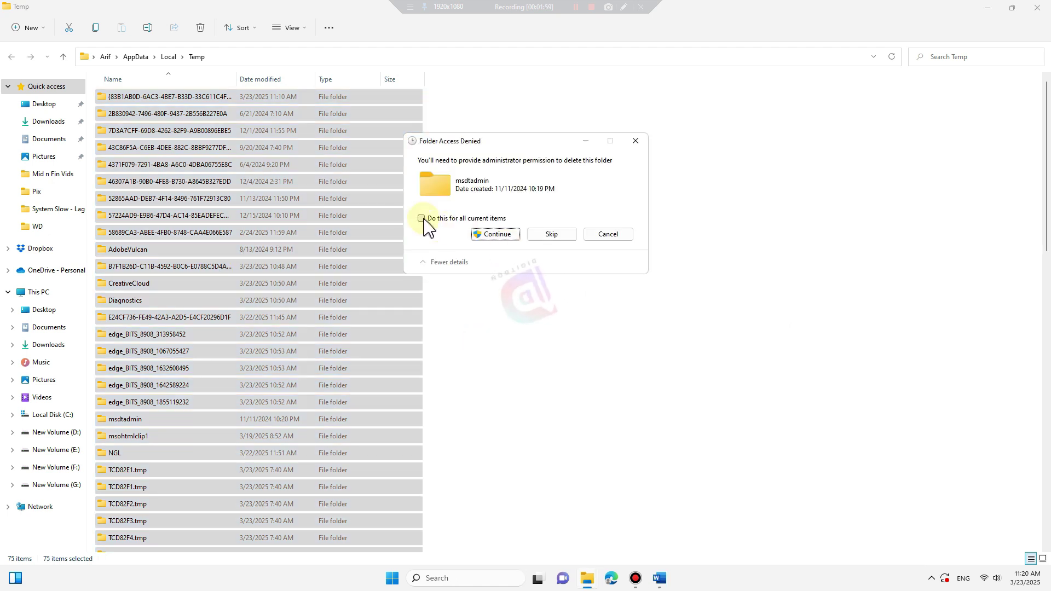
click(497, 234)
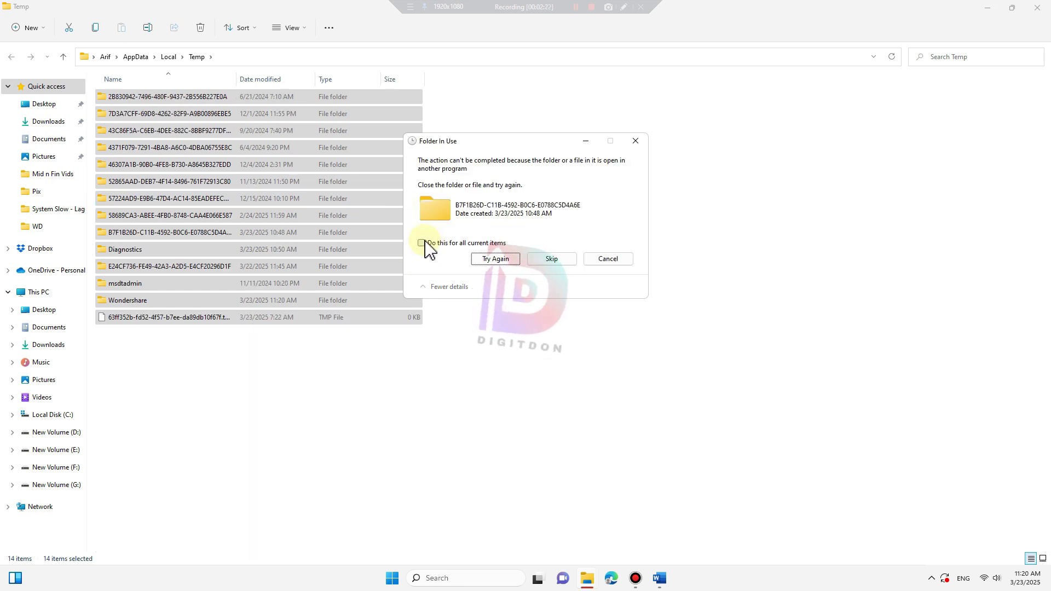
click(548, 261)
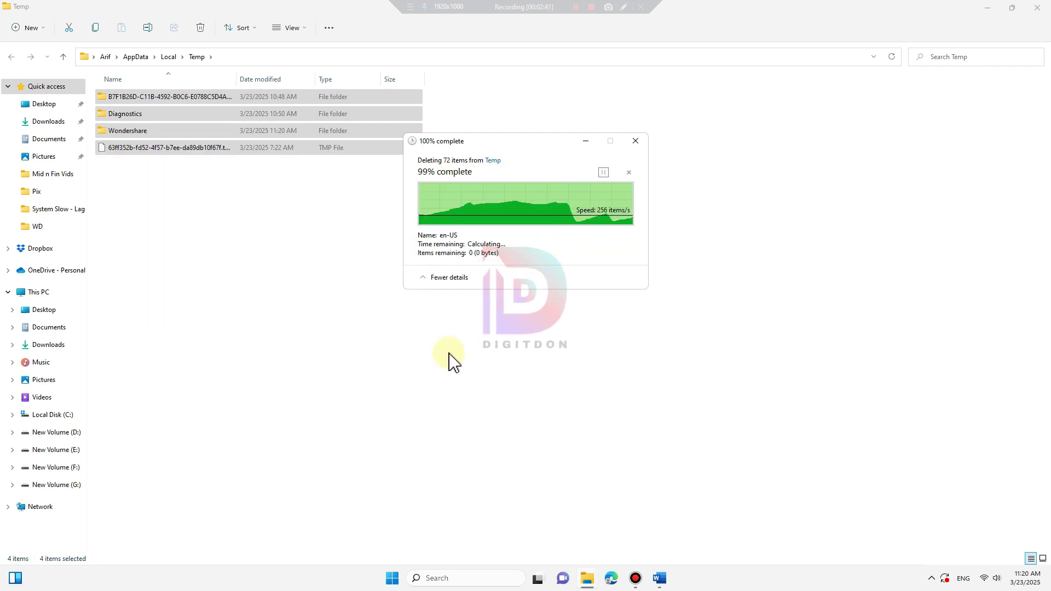
click(1037, 8)
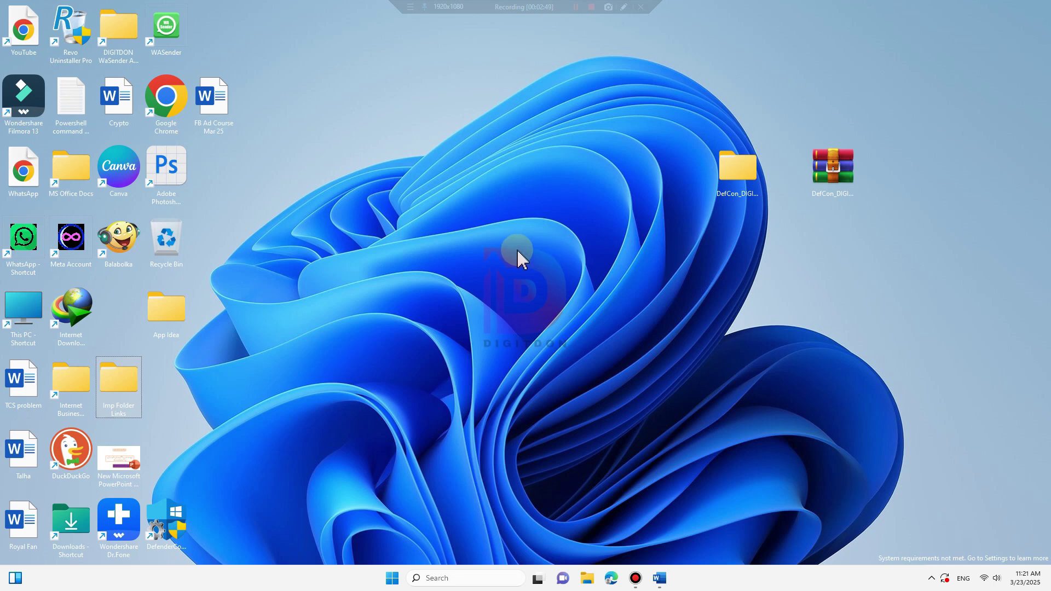
- Scan Local Disk (C:) from This PC and dismiss the no-errors report
double_click(23, 310)
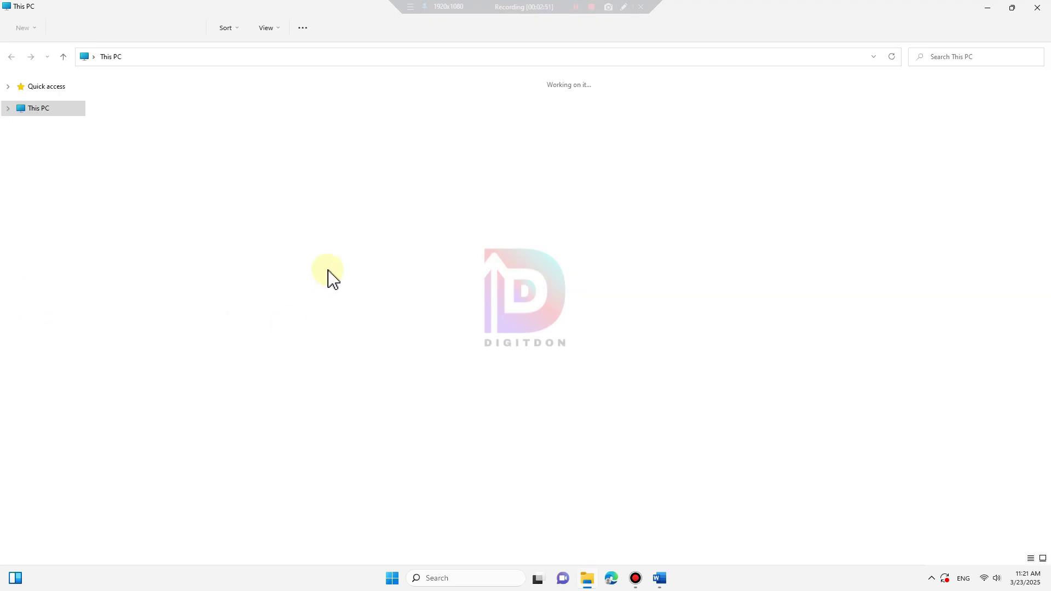
right_click(172, 156)
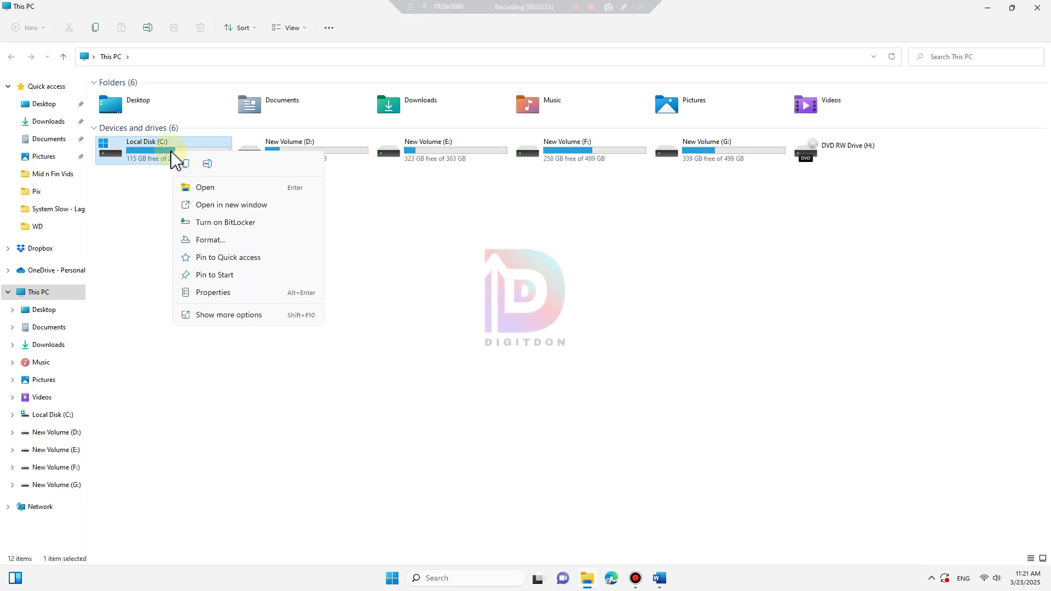
click(212, 294)
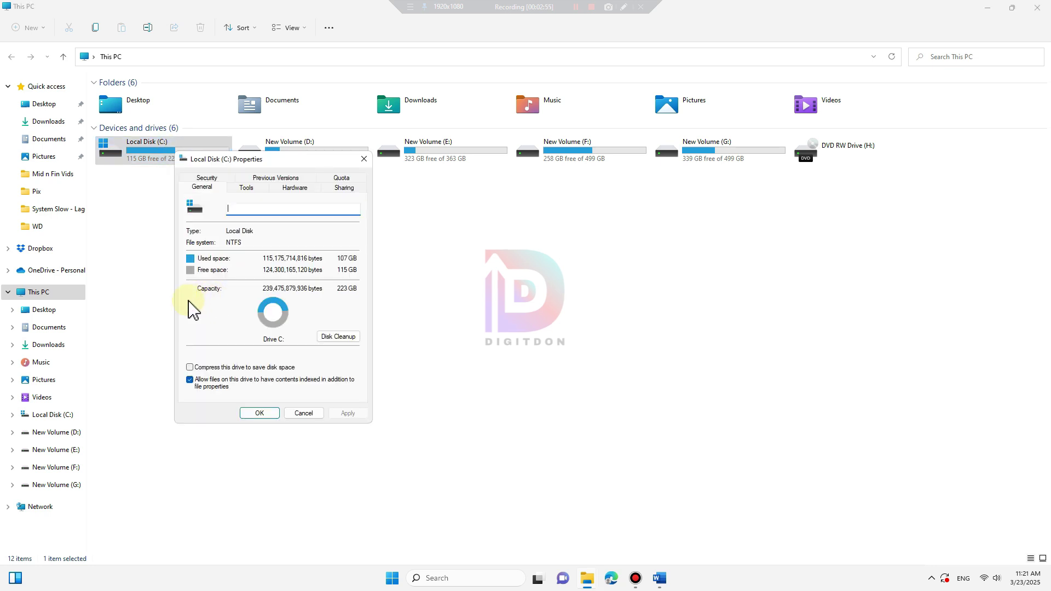
click(246, 189)
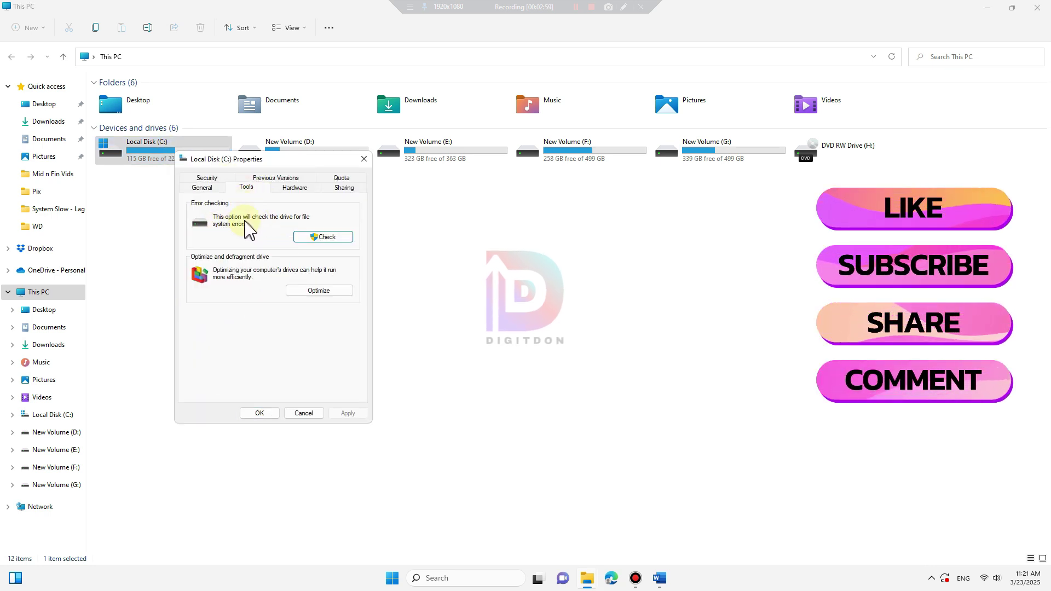
click(330, 240)
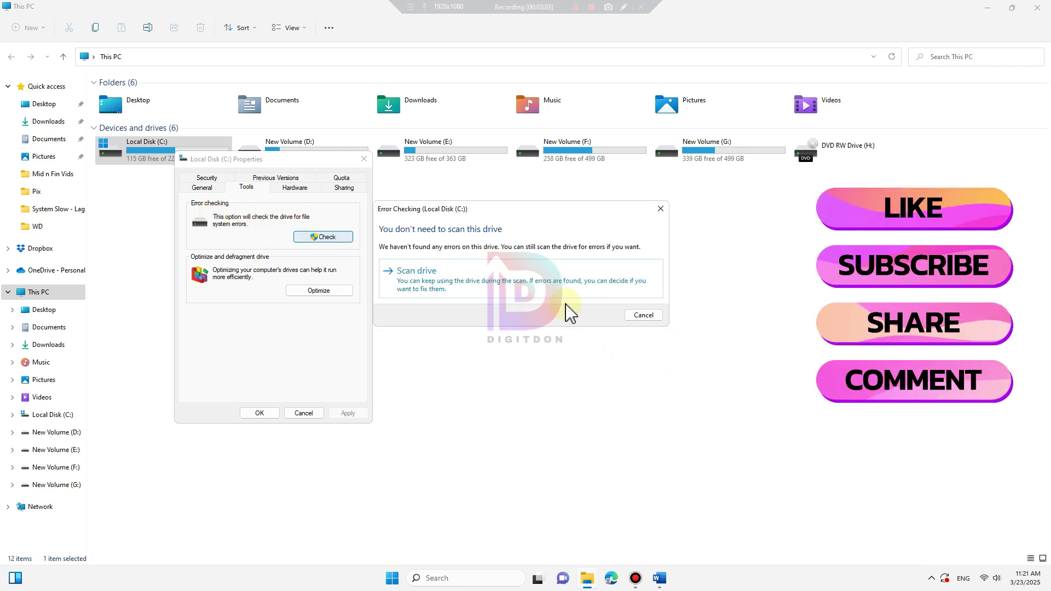
click(447, 281)
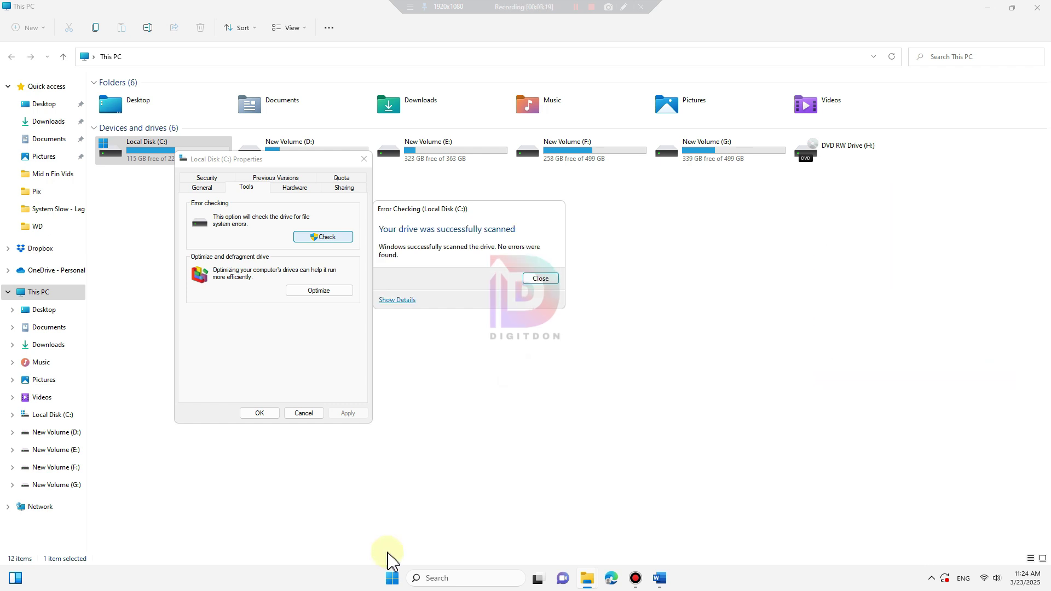
click(539, 280)
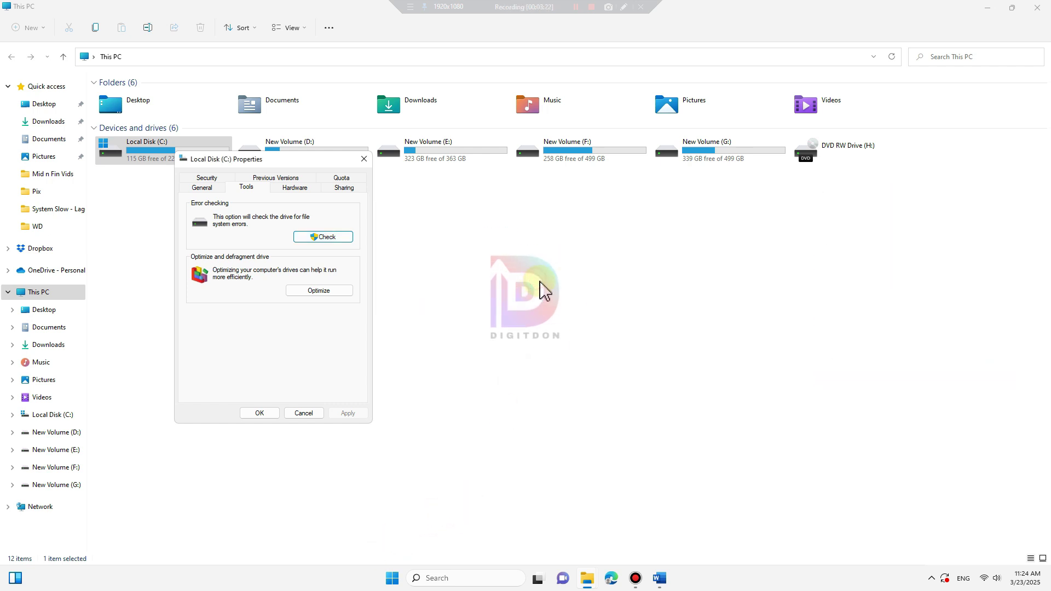
- Close the C: drive properties and launch Command Prompt as administrator
click(263, 414)
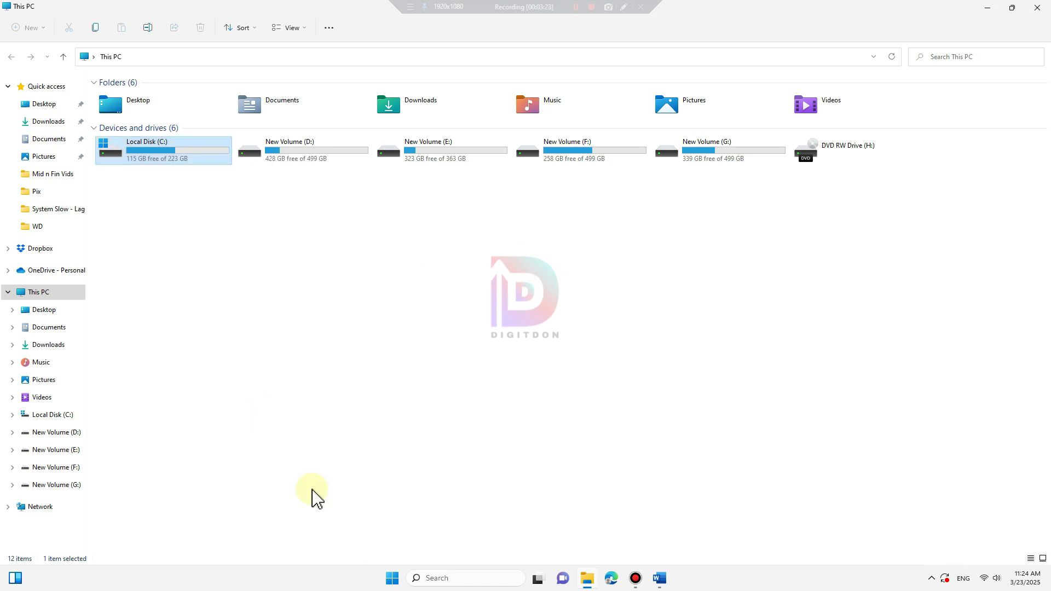
click(391, 578)
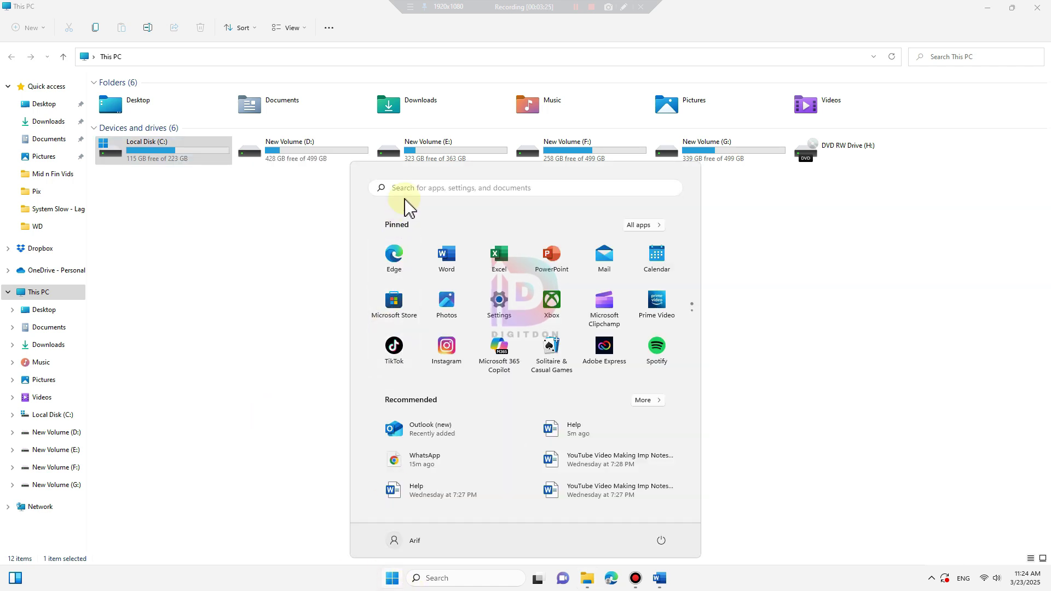
click(406, 193)
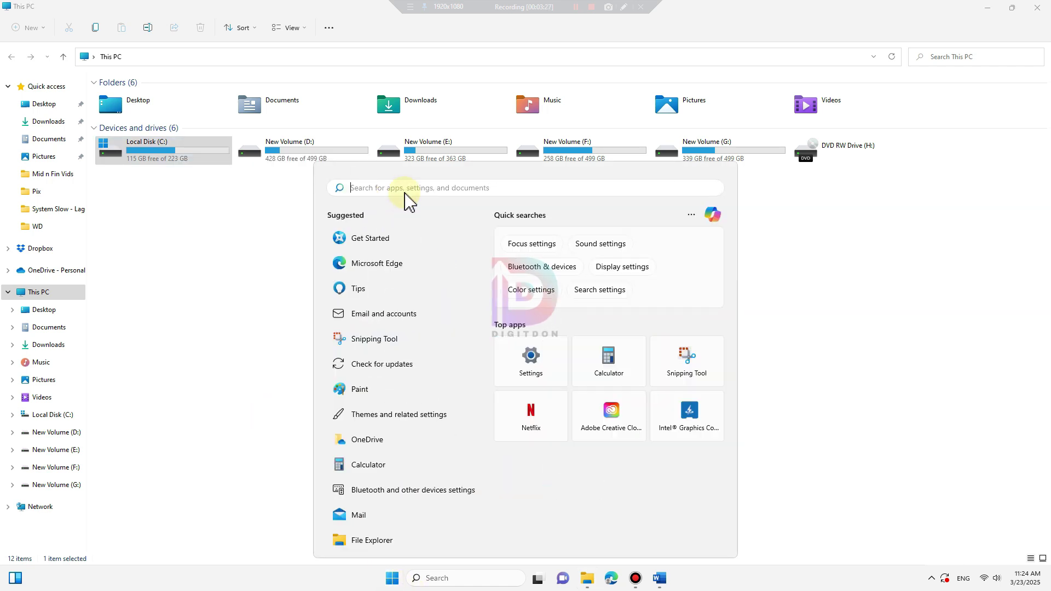
text(cmd)
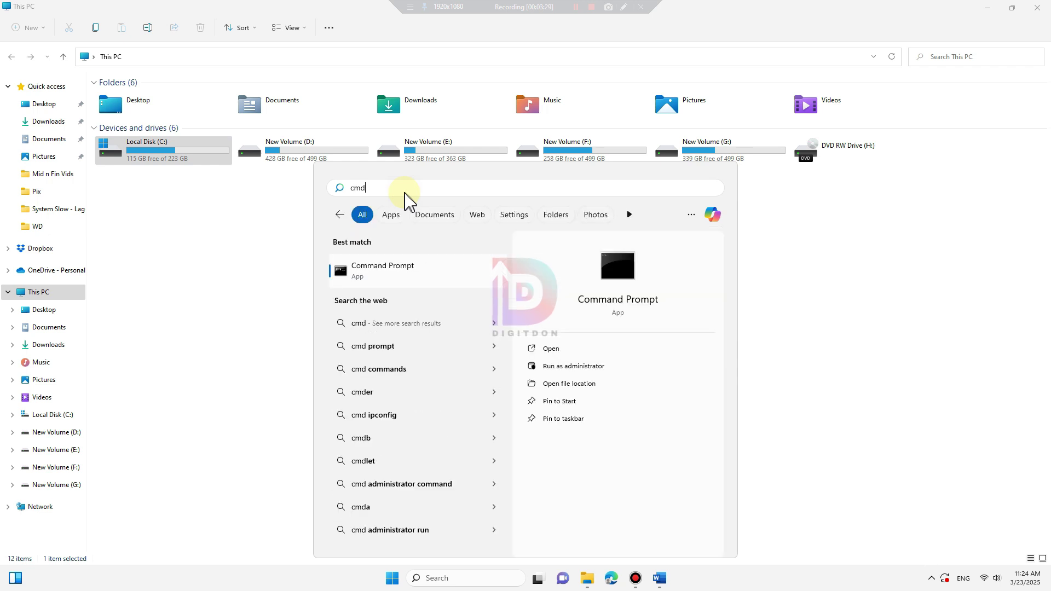
click(575, 367)
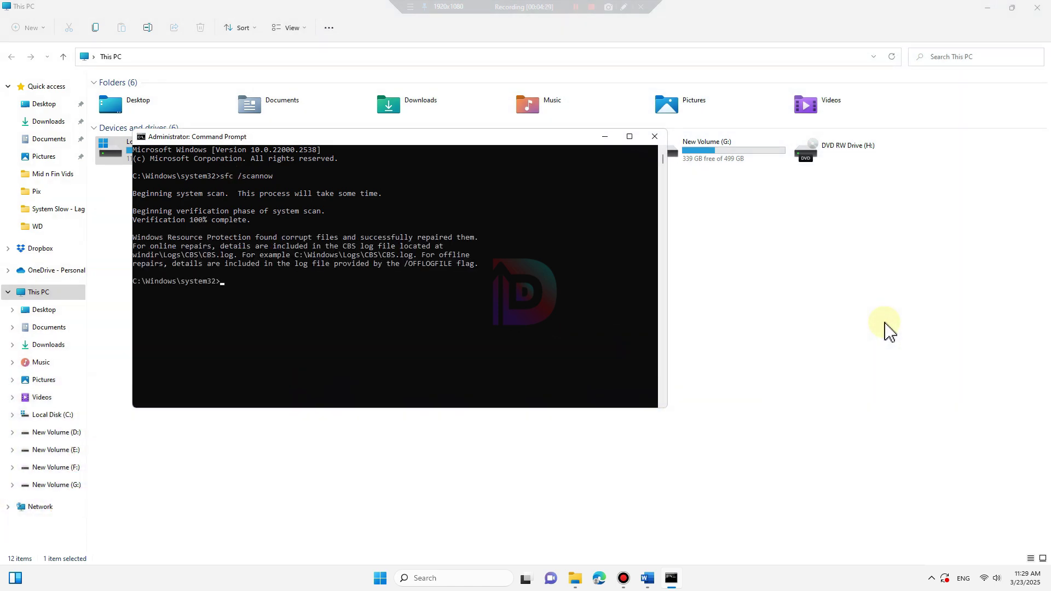
- Close Command Prompt and File Explorer once sfc /scannow has repaired the corrupt files
click(655, 137)
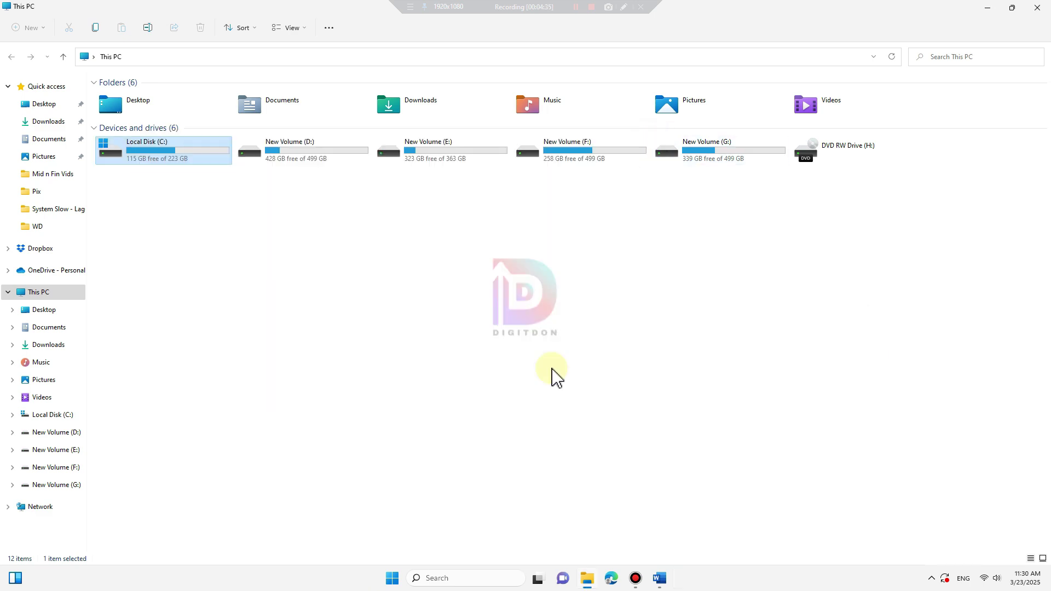
click(1040, 8)
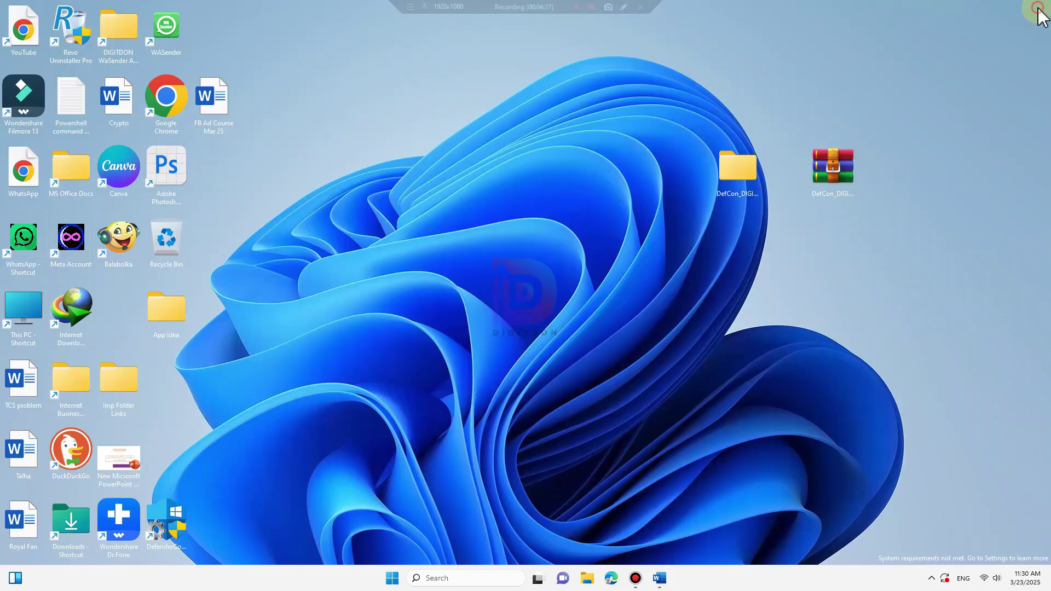
click(392, 577)
- Confirm all four Privacy & security General options are off in Settings
click(499, 303)
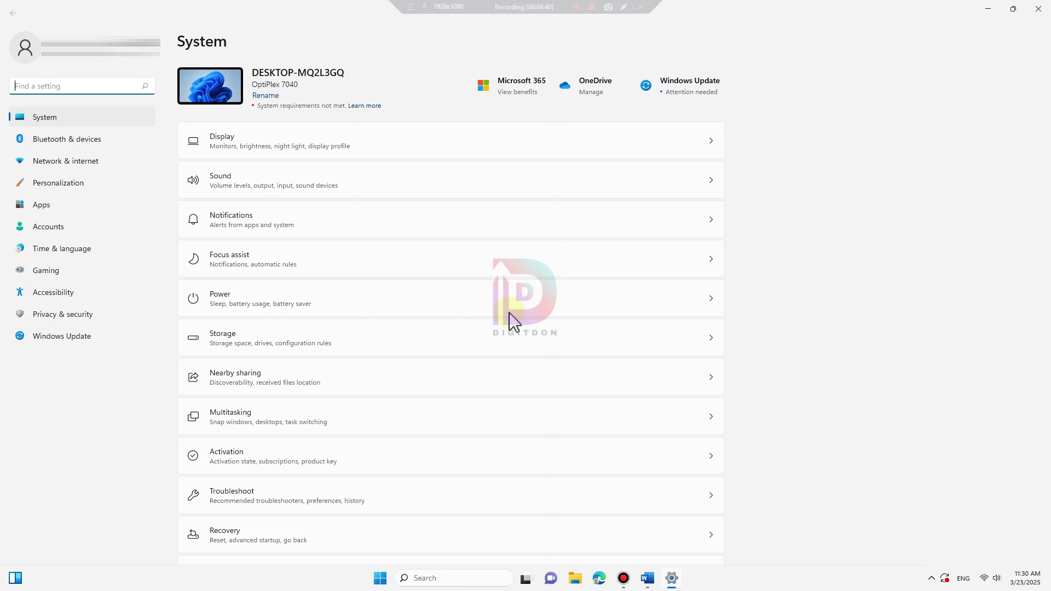
click(71, 327)
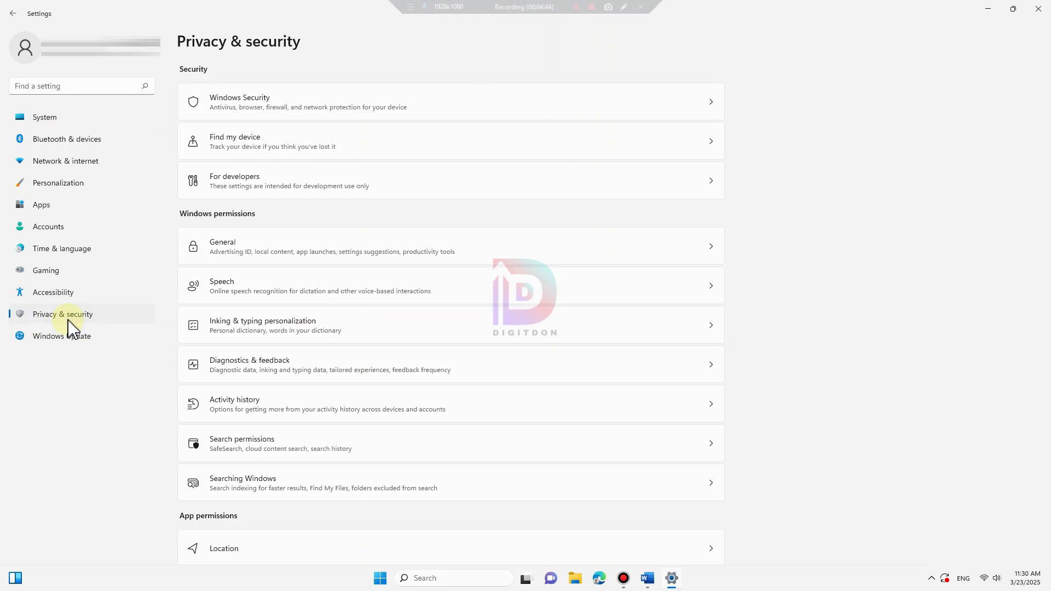
click(234, 246)
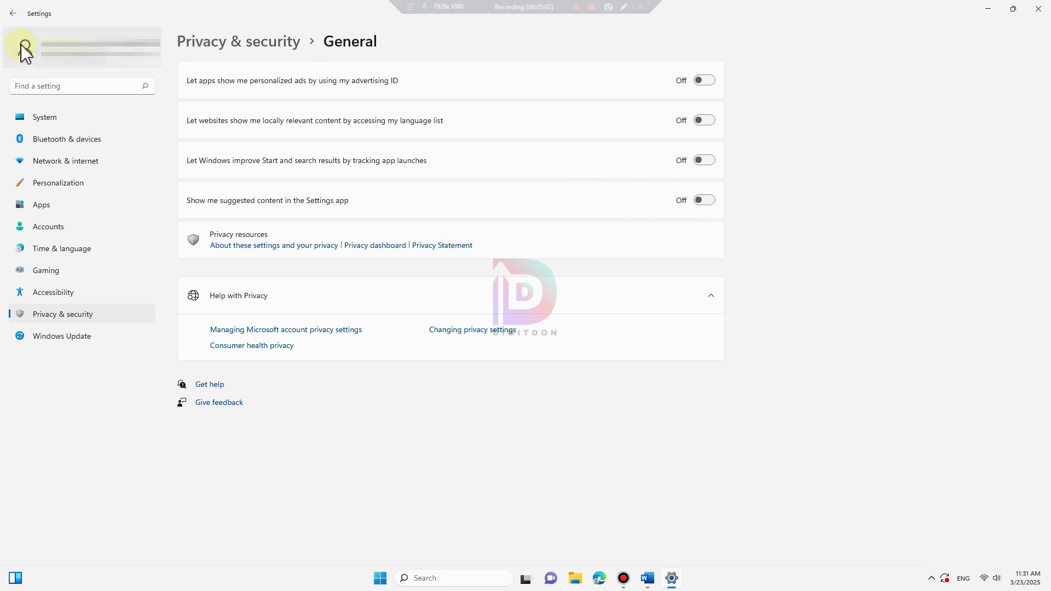
click(14, 14)
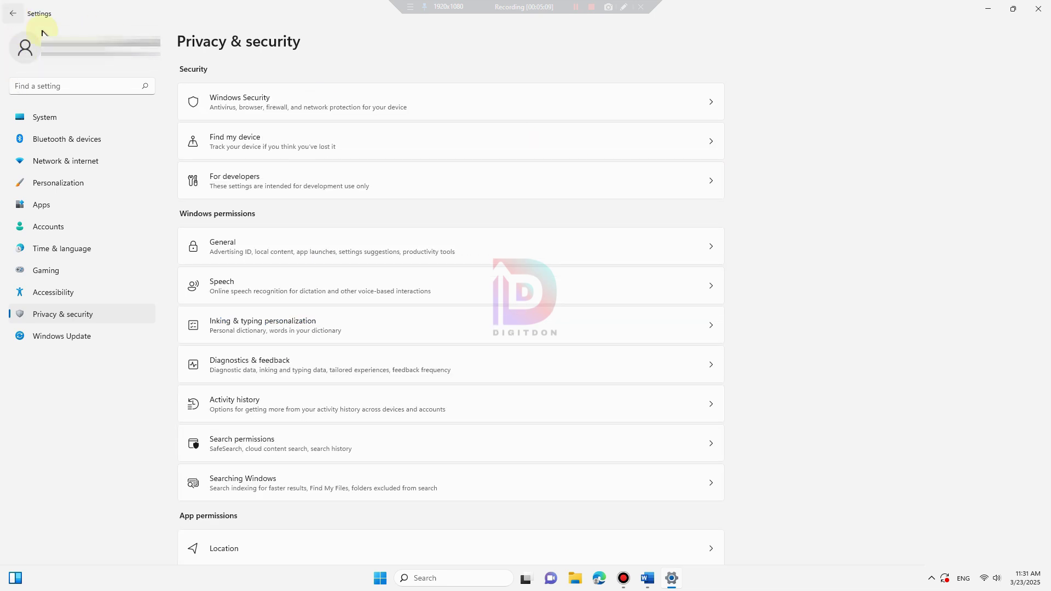
click(277, 296)
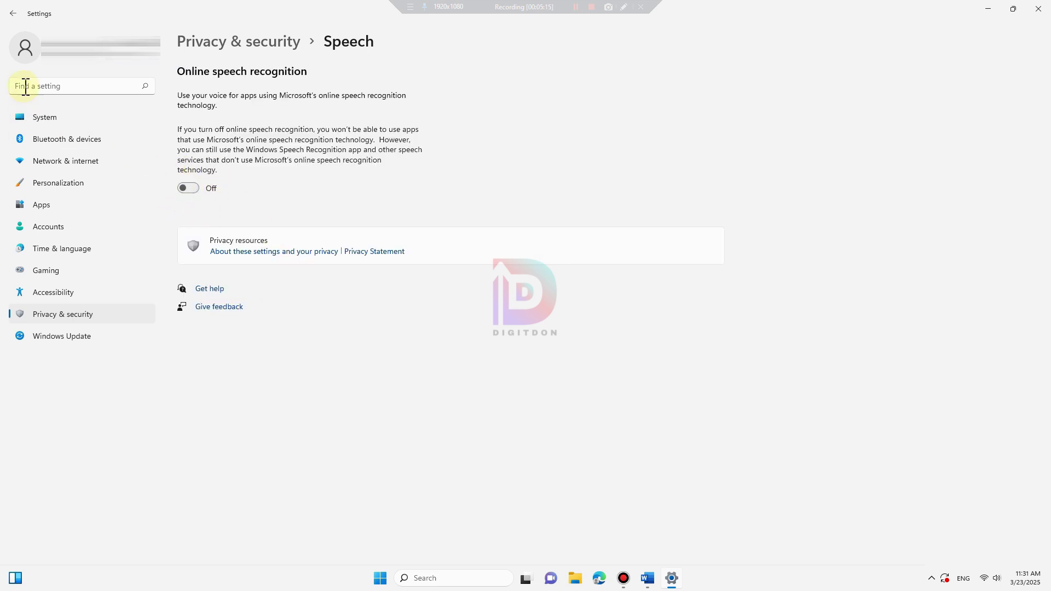
click(13, 15)
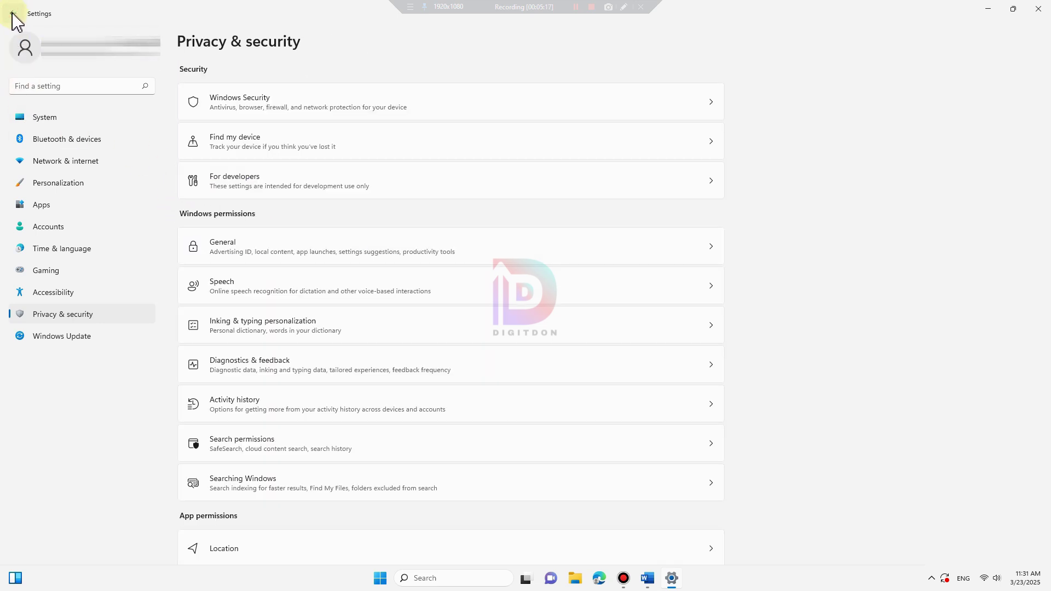
click(254, 329)
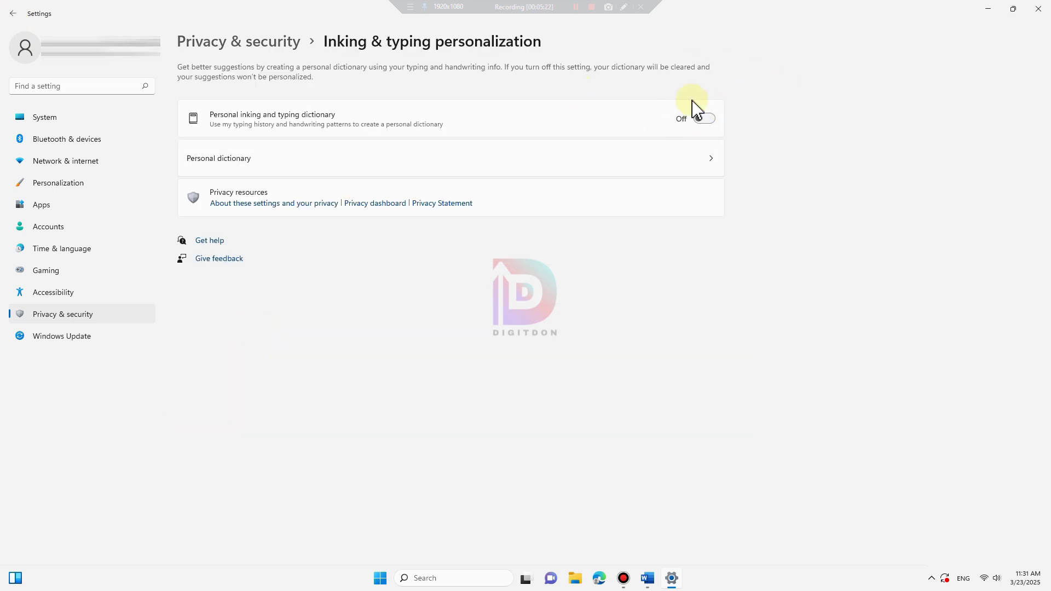
click(14, 14)
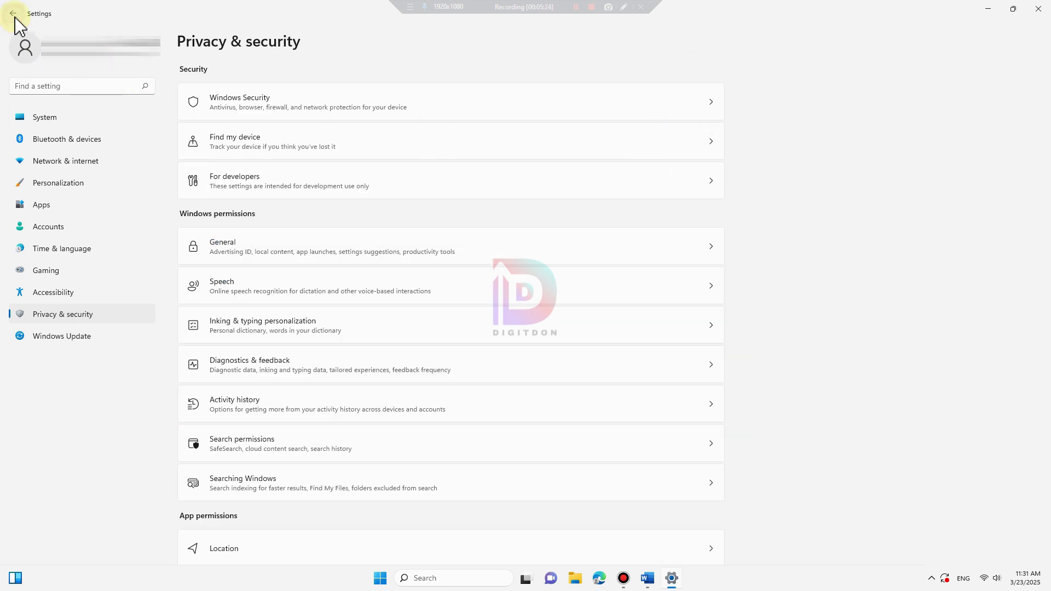
click(251, 370)
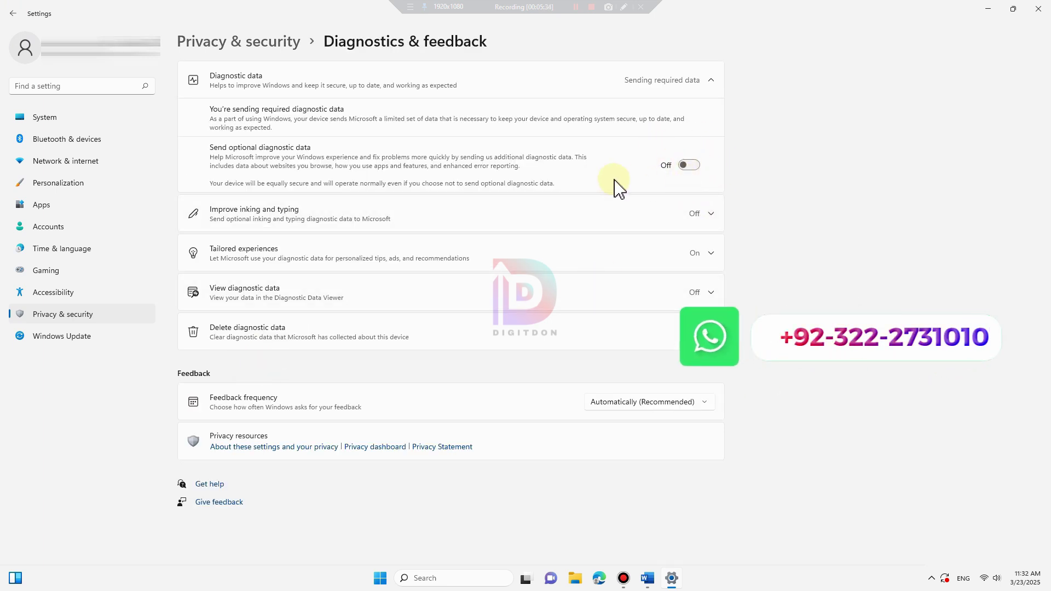
click(13, 14)
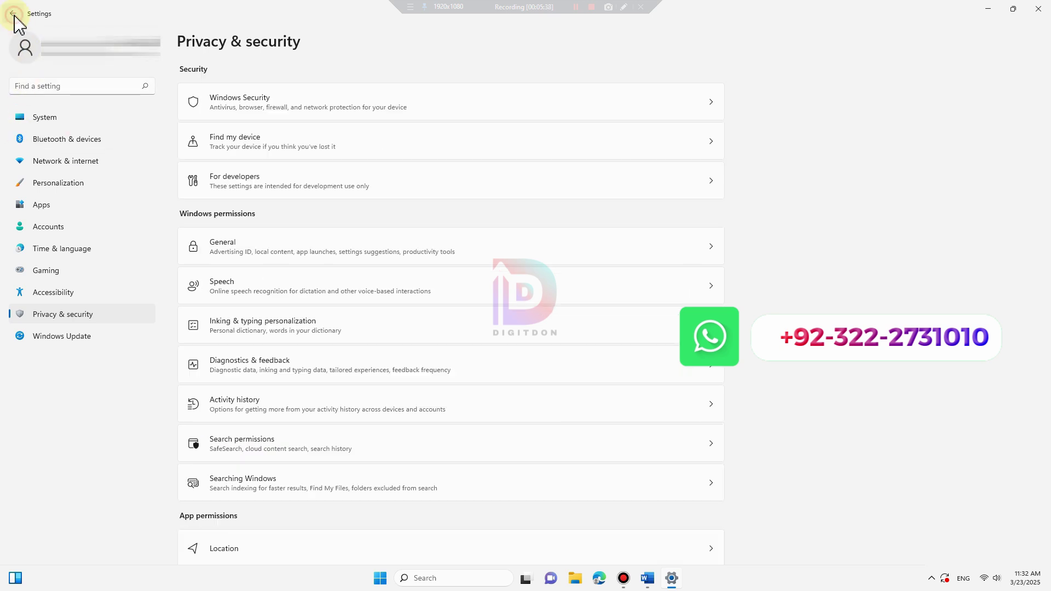
click(247, 410)
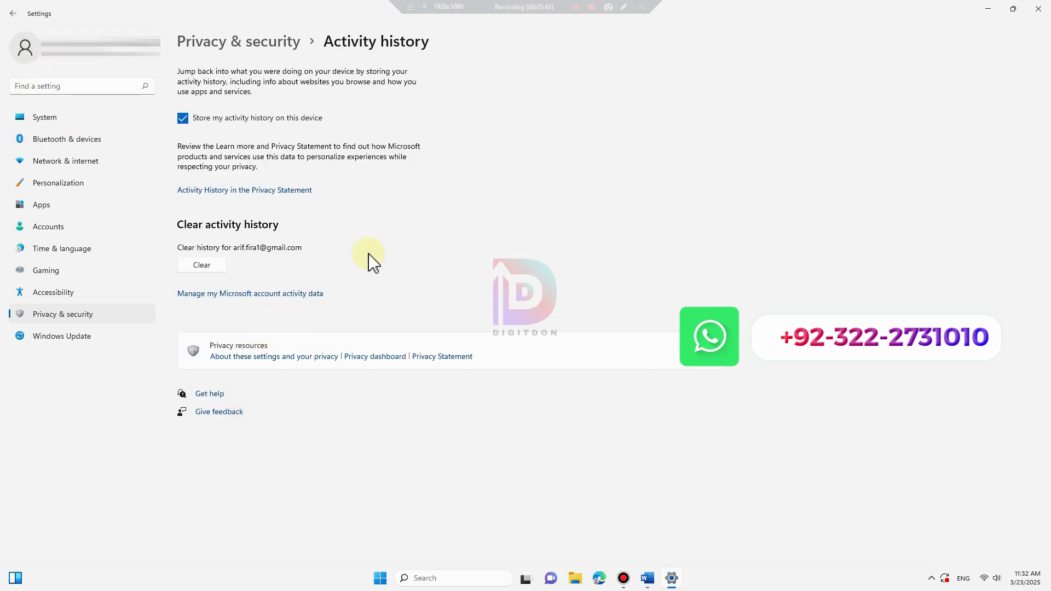
click(13, 14)
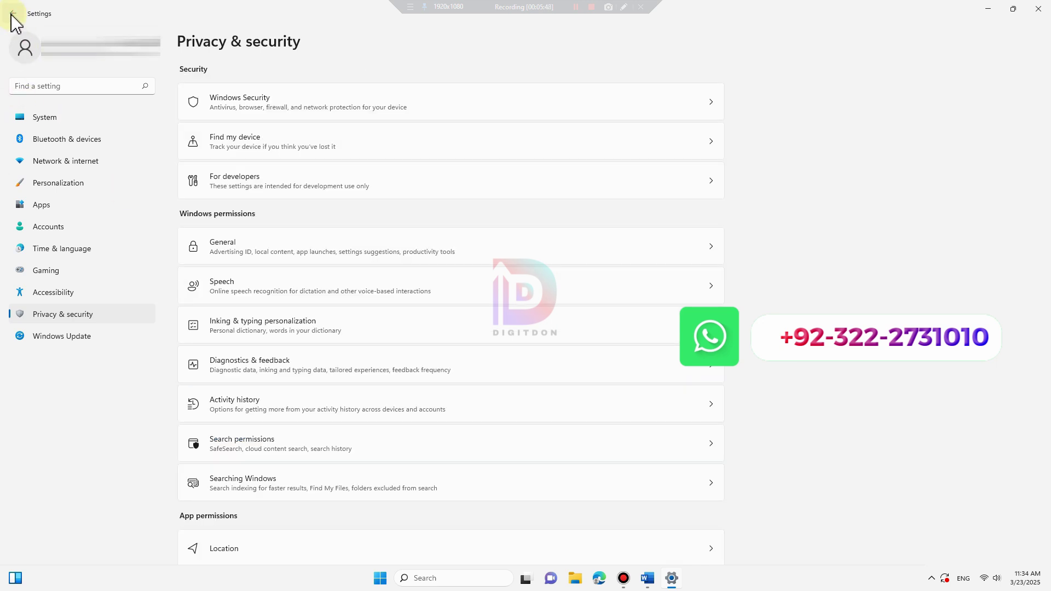
click(273, 454)
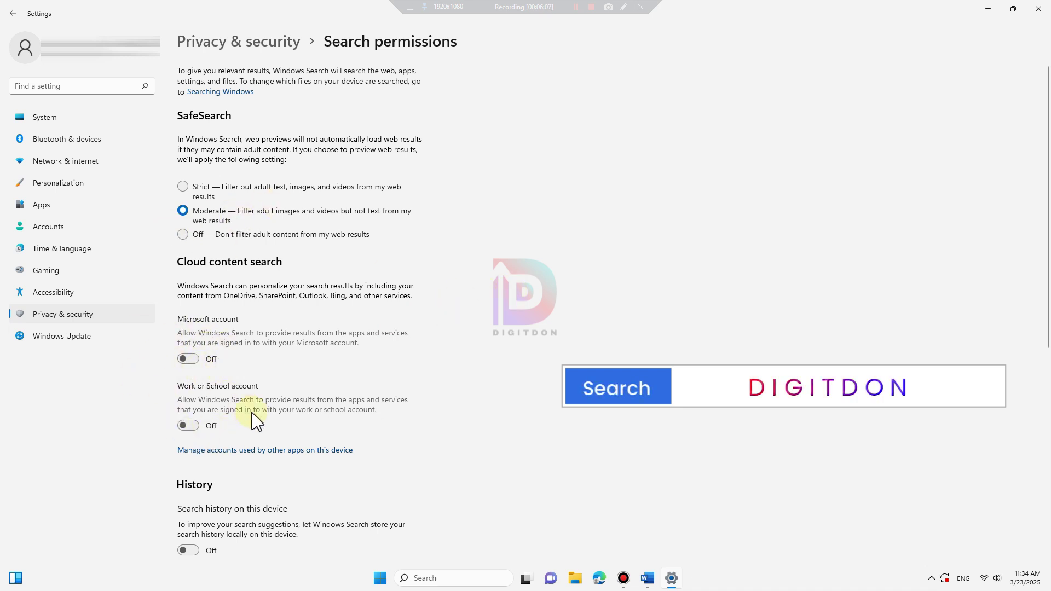
scroll(176, 502, down, 2)
scroll(331, 383, down, 2)
scroll(505, 423, down, 2)
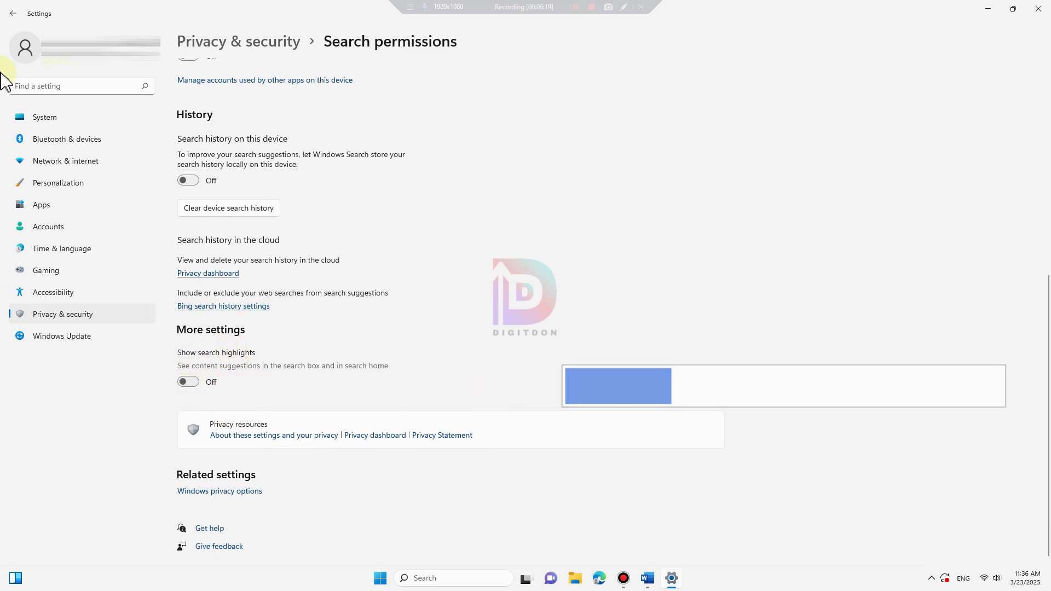
click(11, 14)
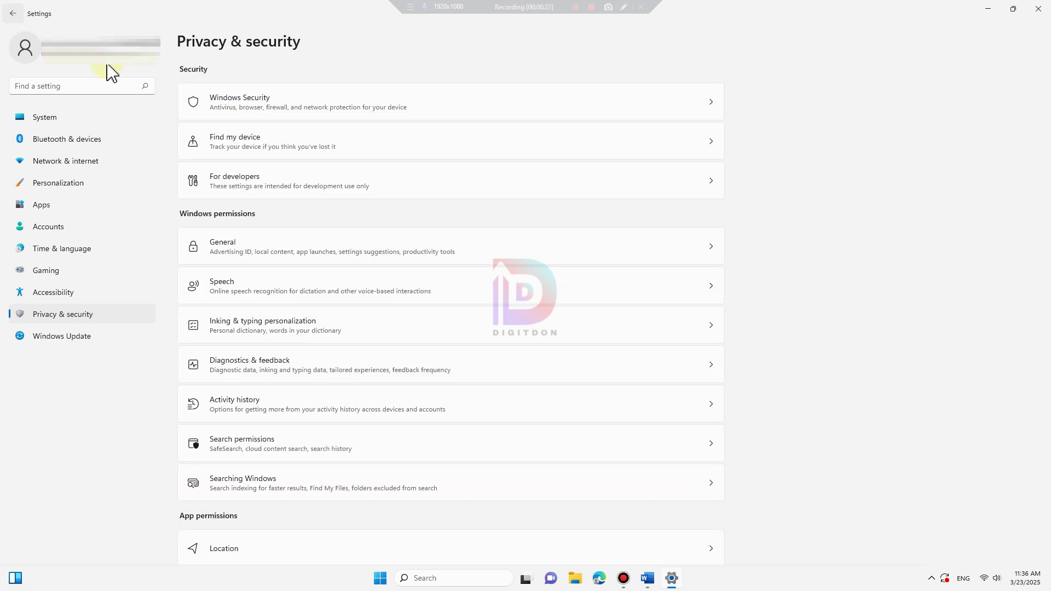
scroll(272, 306, down, 3)
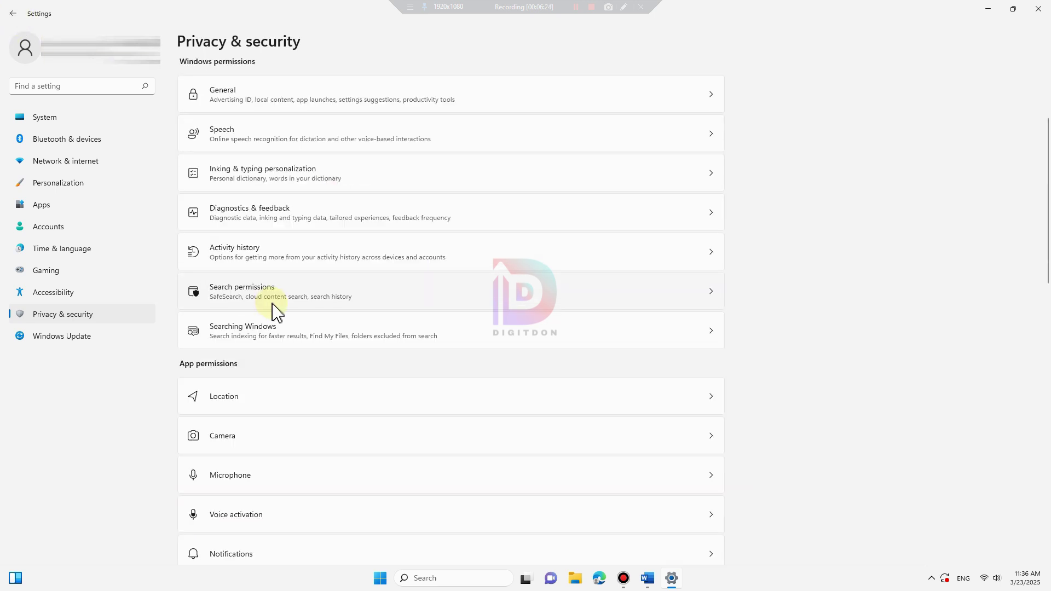
click(268, 338)
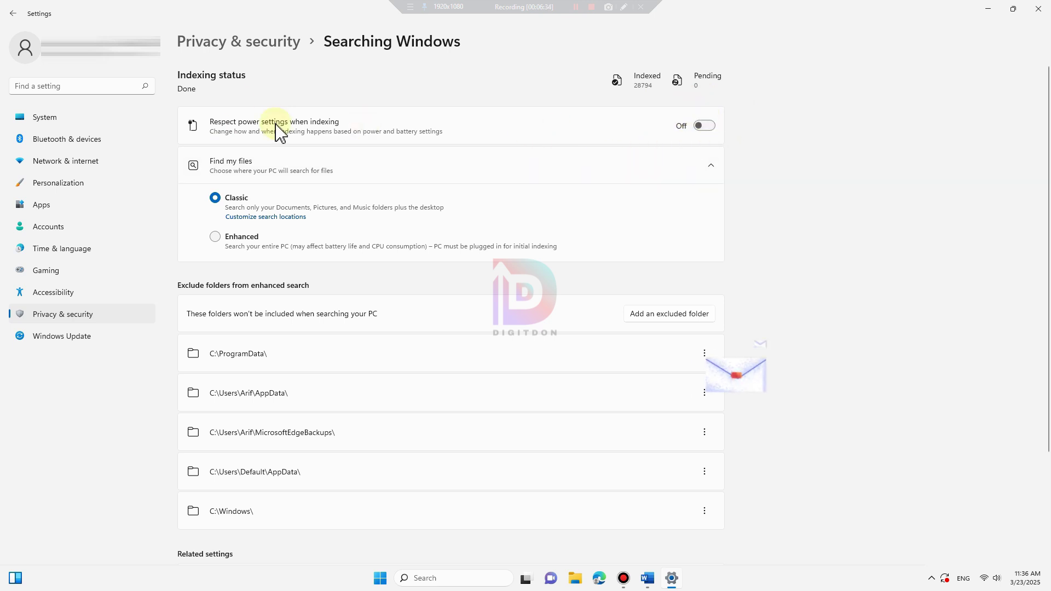
click(12, 13)
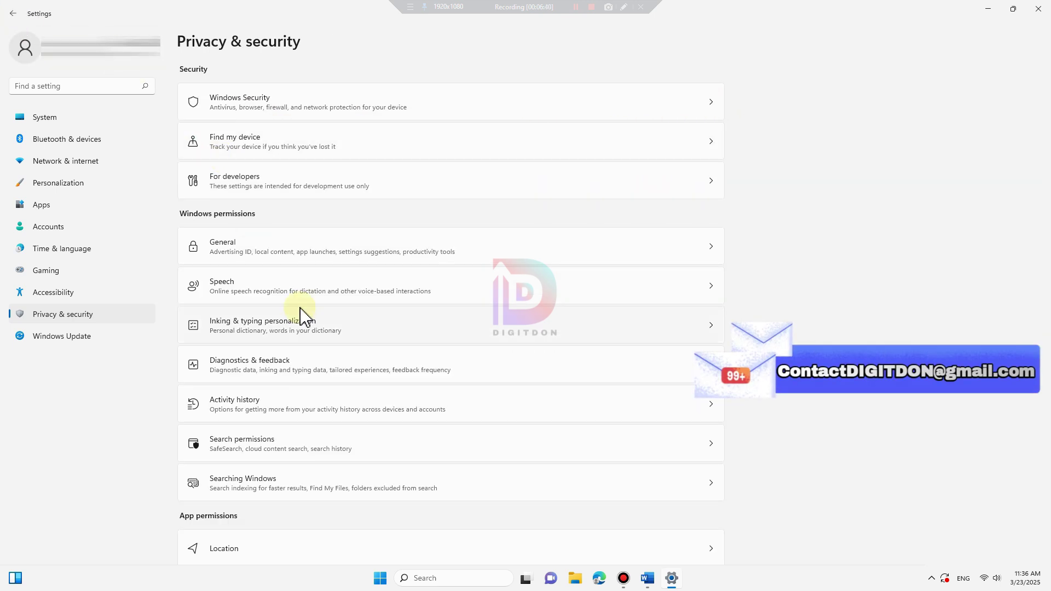
scroll(296, 307, down, 1)
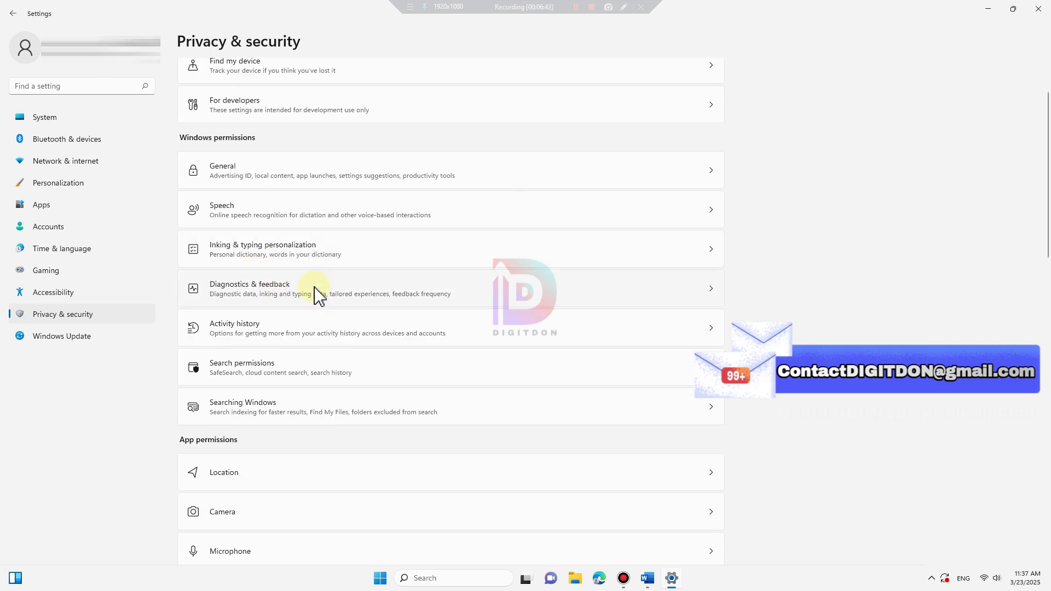
scroll(313, 293, down, 3)
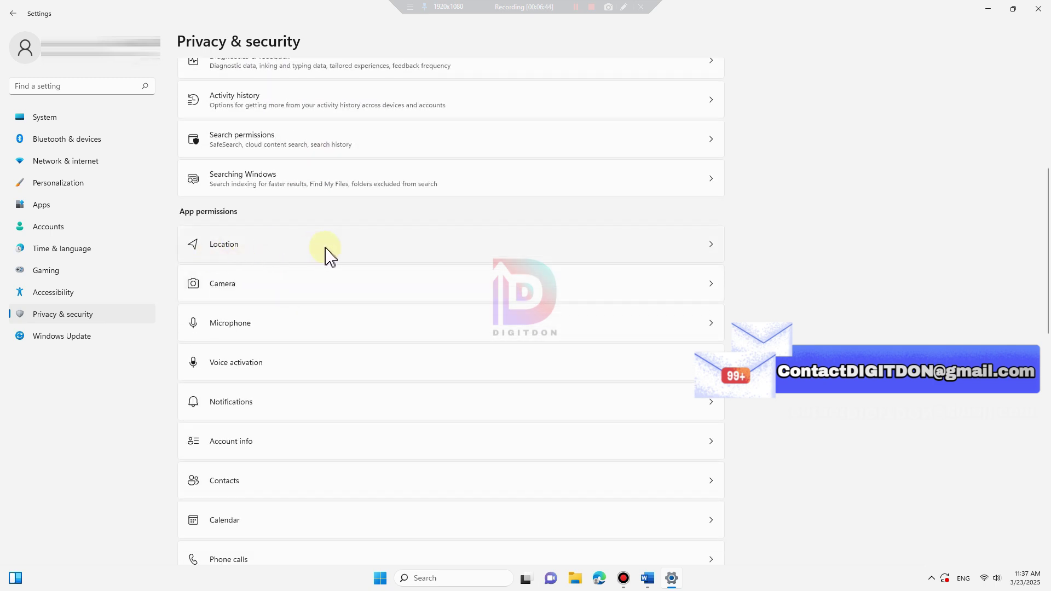
click(402, 244)
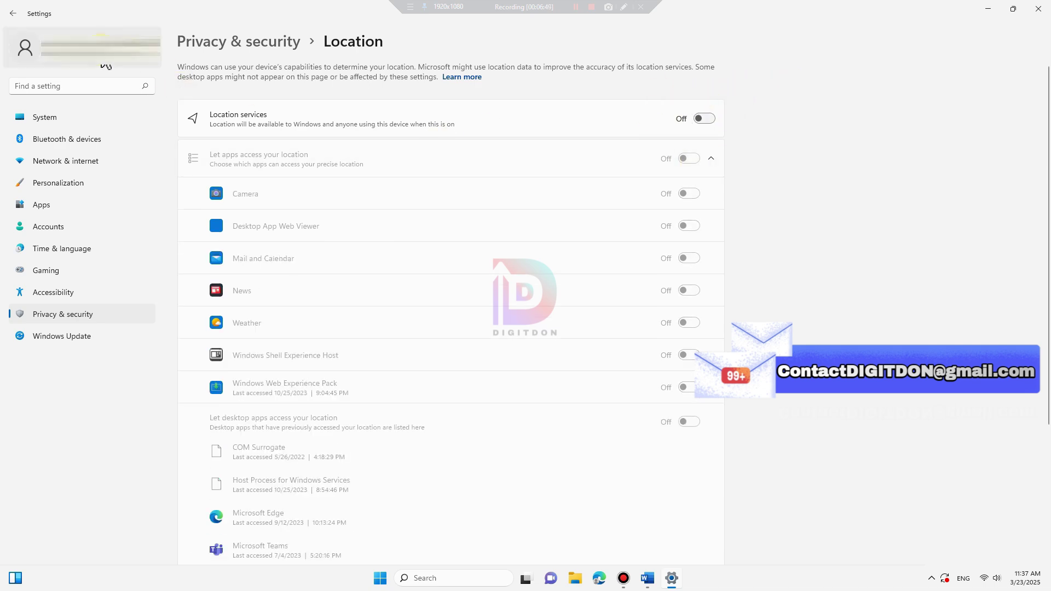
click(13, 14)
scroll(222, 435, down, 3)
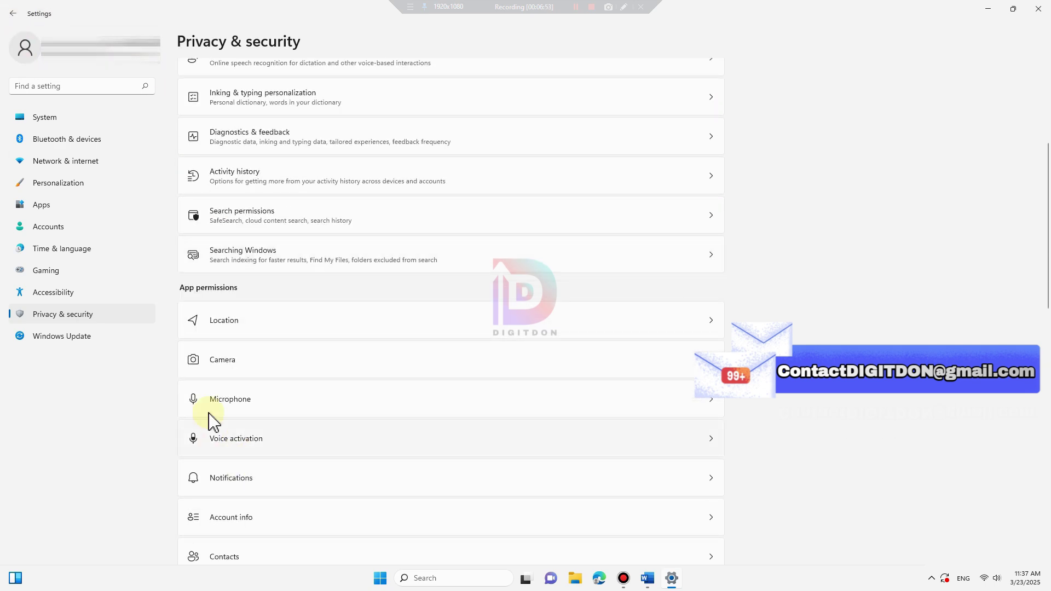
click(298, 368)
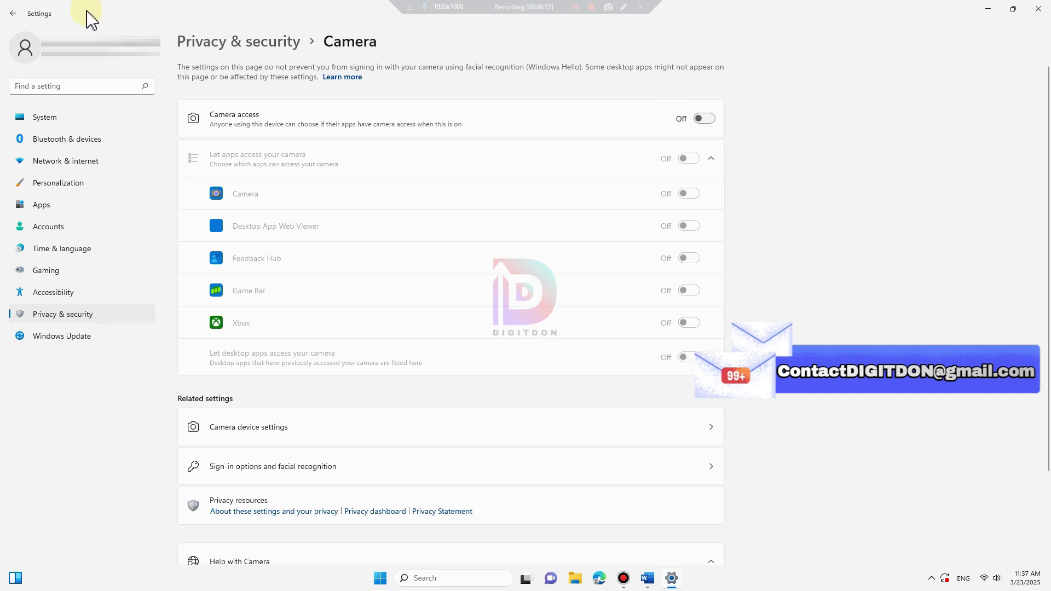
click(12, 13)
scroll(422, 258, down, 2)
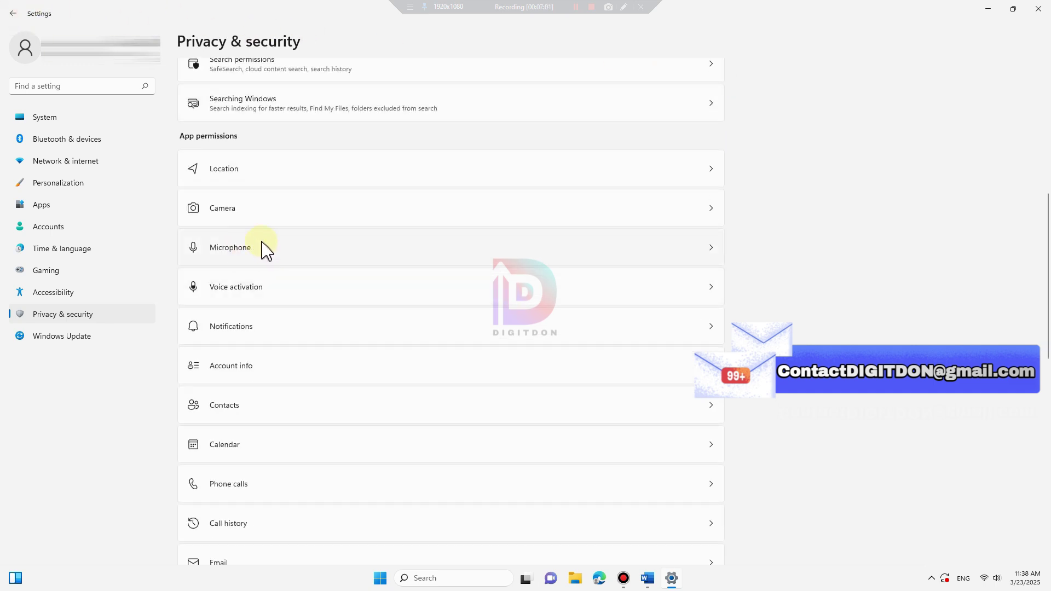
click(333, 251)
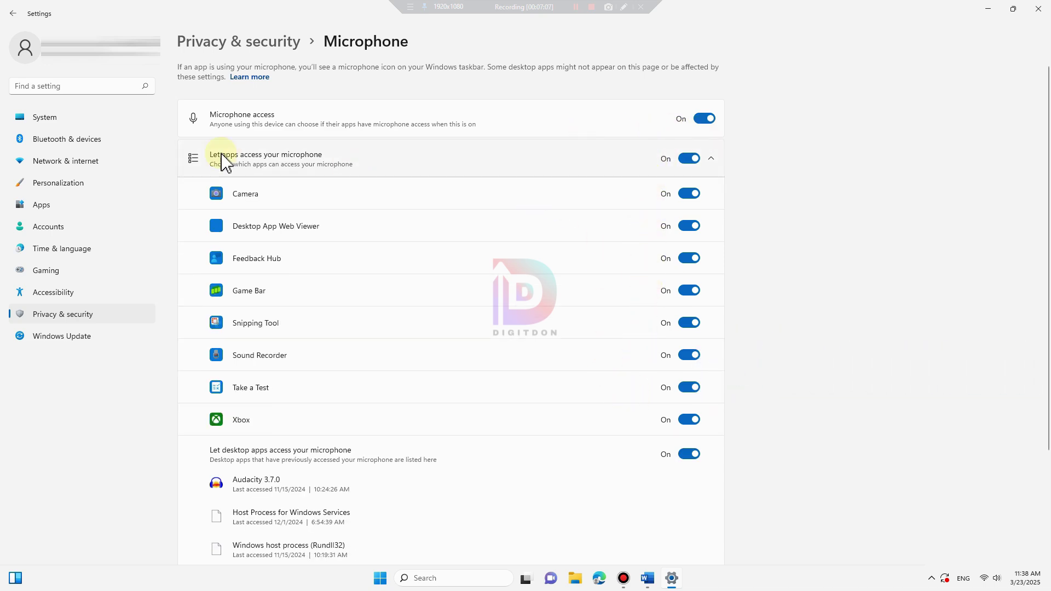
click(13, 13)
scroll(261, 517, down, 3)
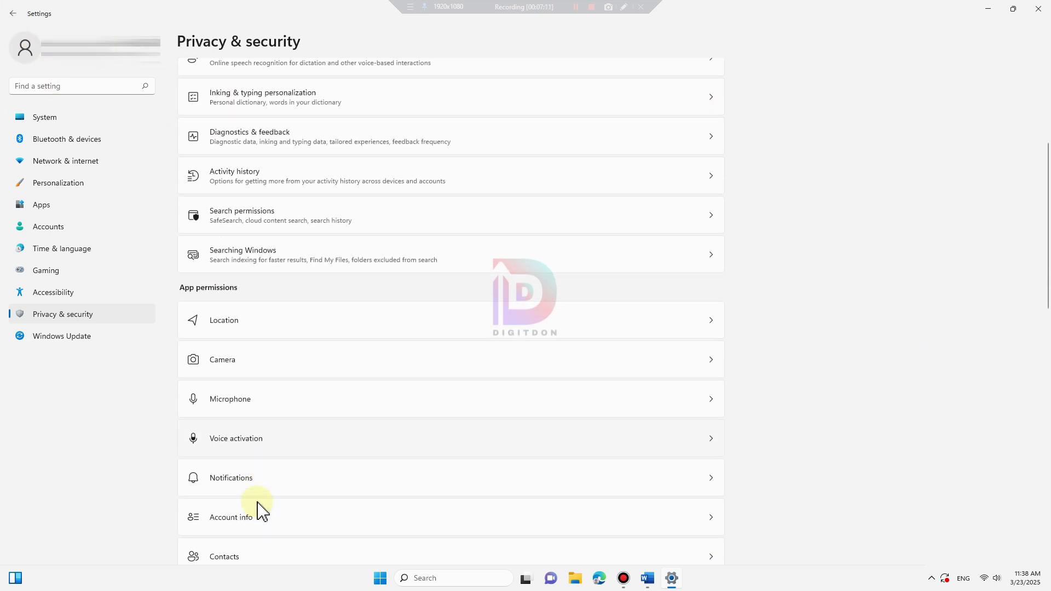
scroll(279, 493, down, 2)
click(235, 291)
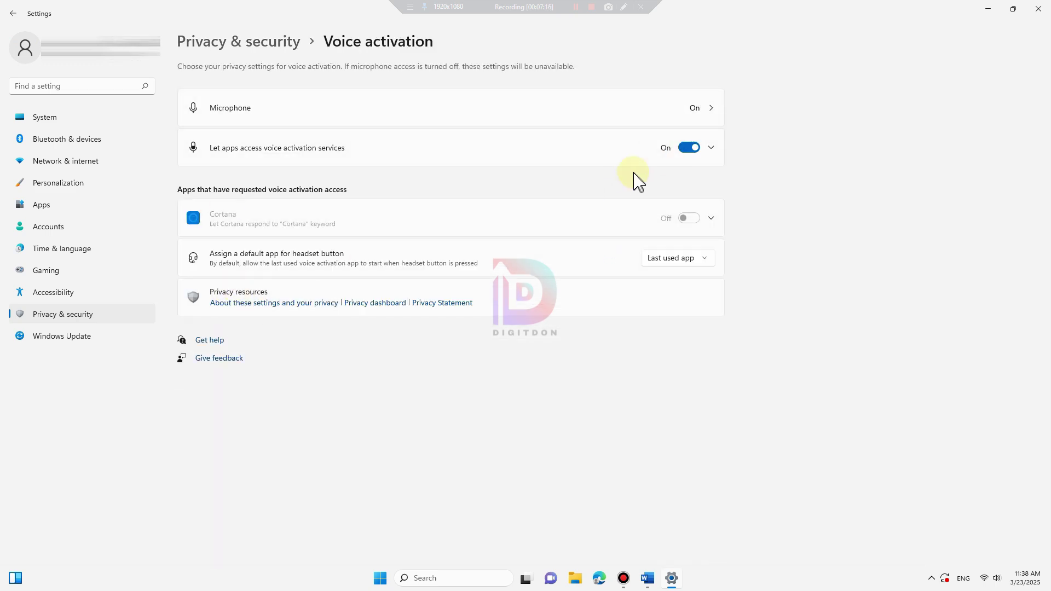
click(13, 13)
scroll(304, 435, down, 5)
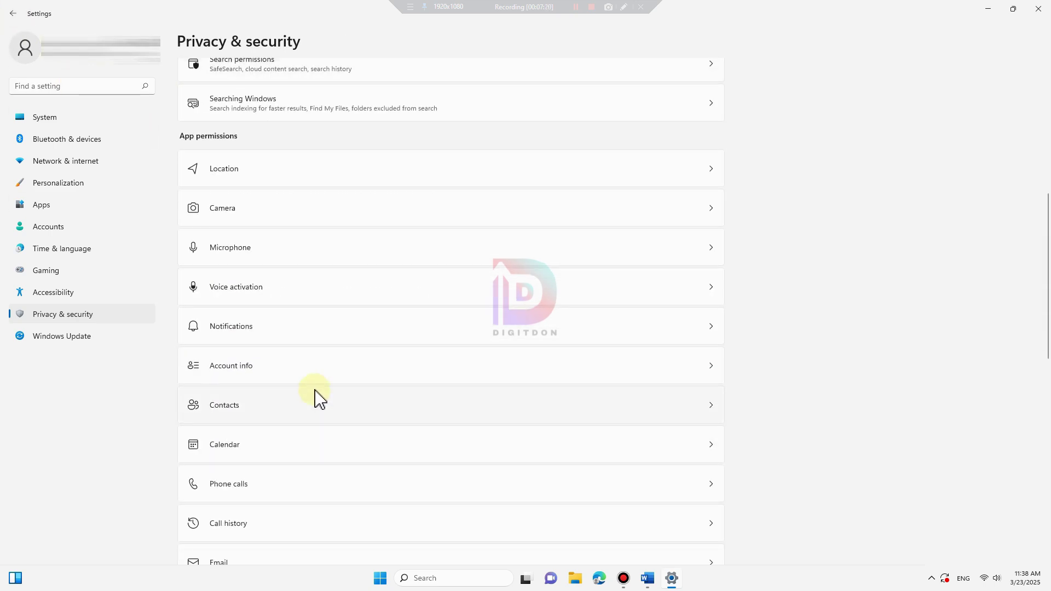
click(280, 330)
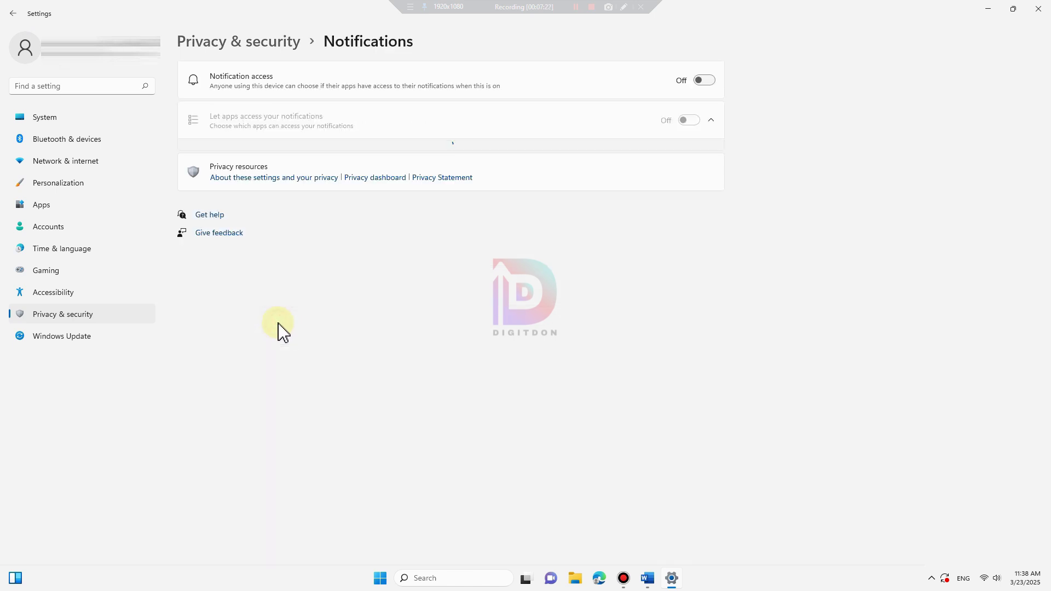
click(12, 13)
scroll(364, 413, down, 3)
scroll(364, 404, down, 2)
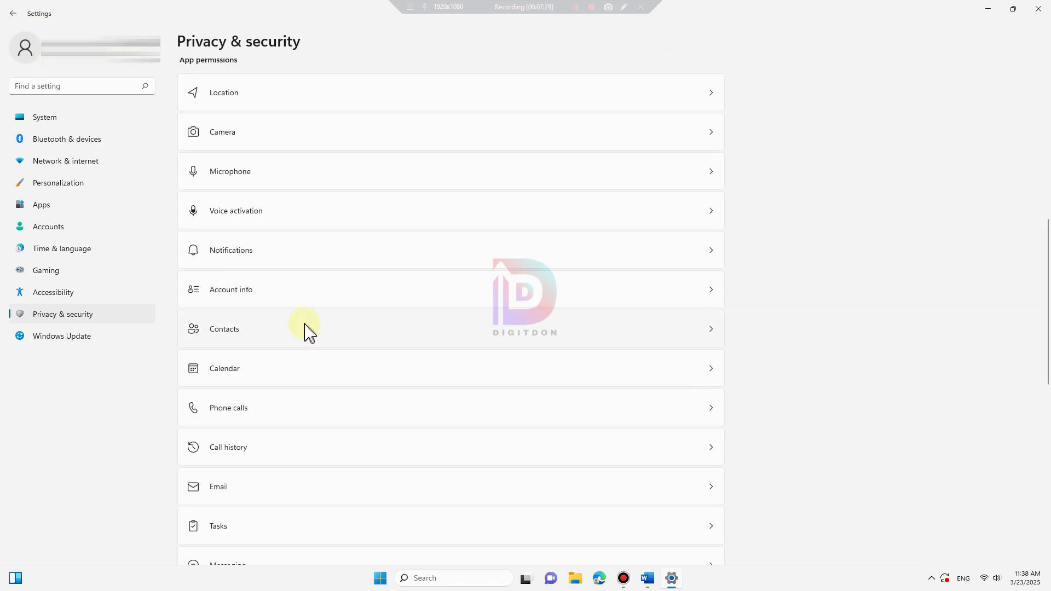
click(257, 298)
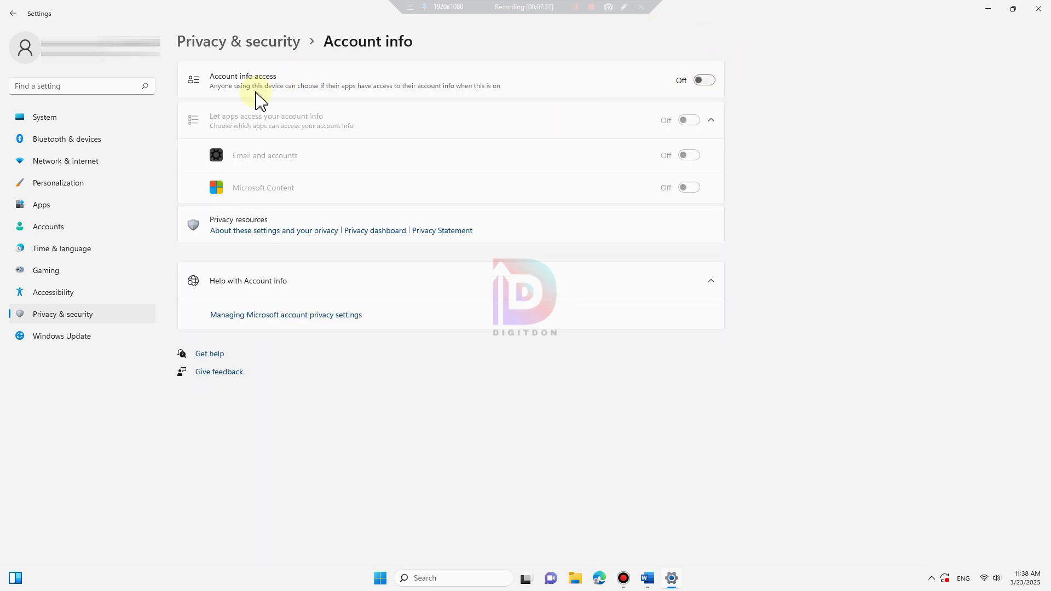
click(12, 13)
scroll(331, 366, down, 5)
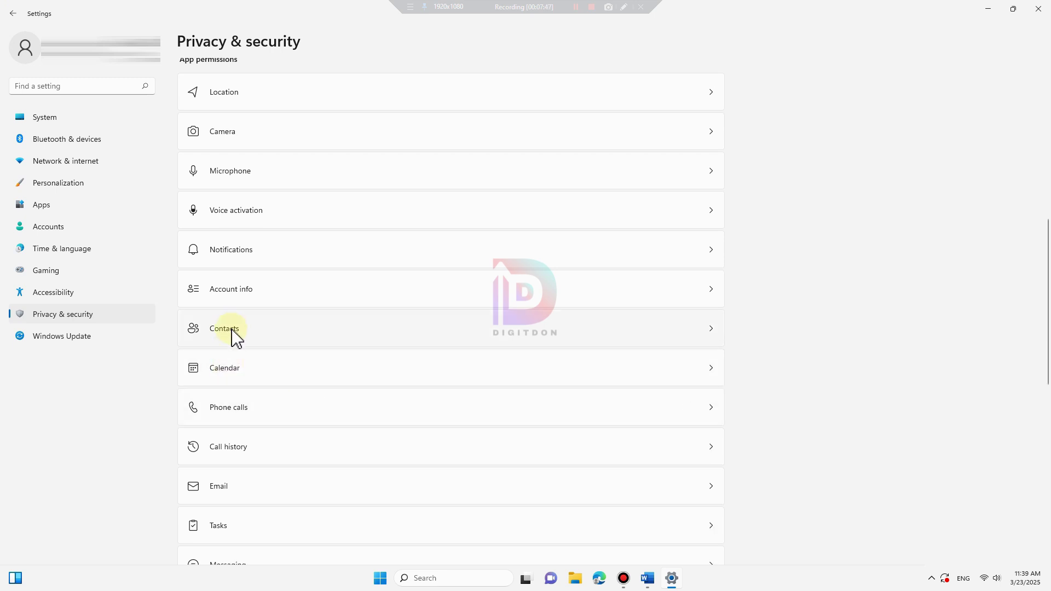
click(272, 334)
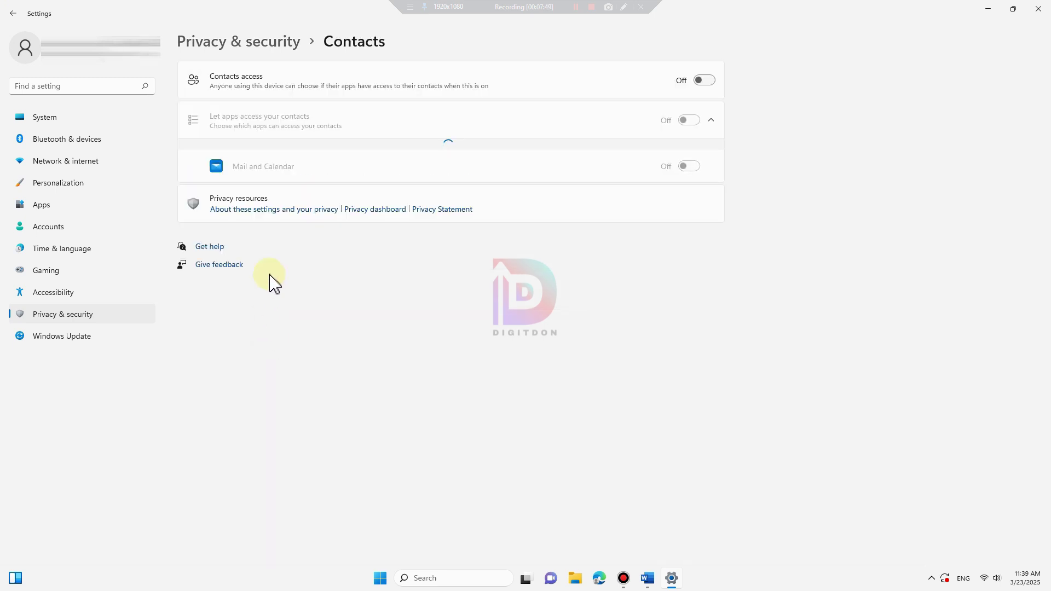
click(12, 13)
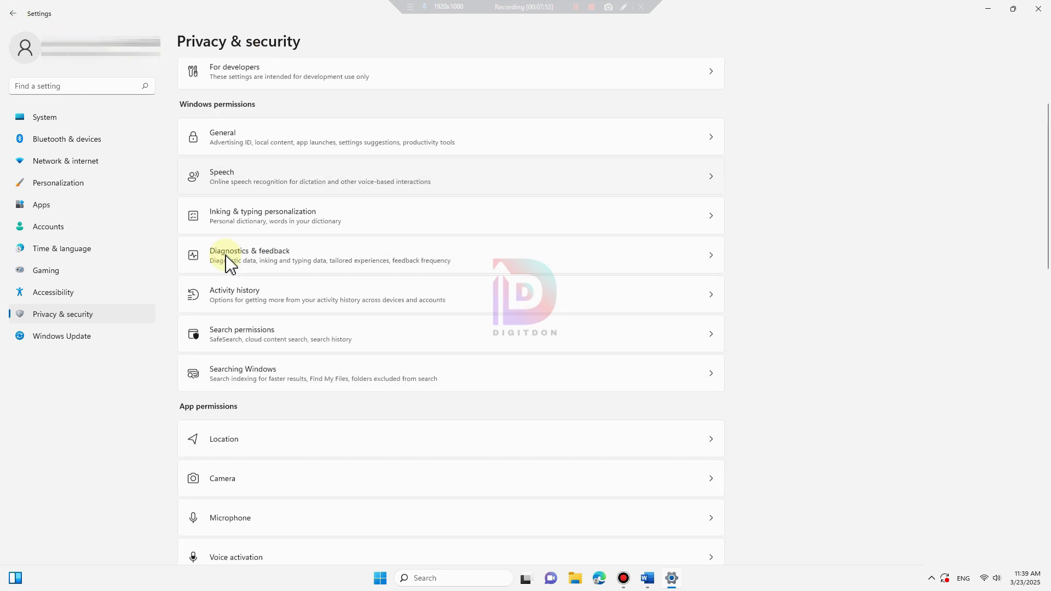
scroll(230, 247, down, 3)
click(234, 296)
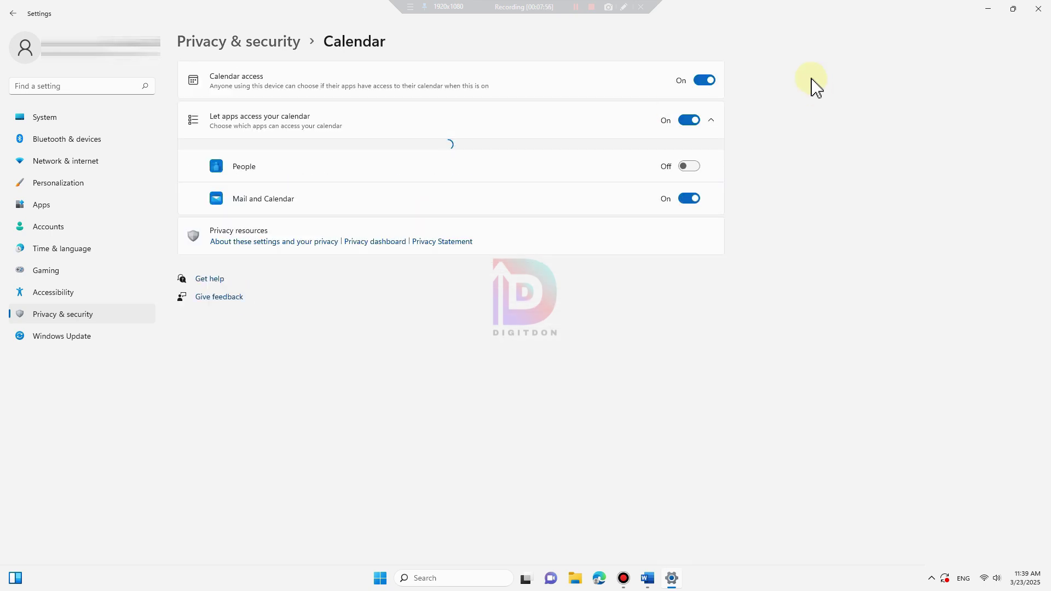
click(13, 14)
scroll(246, 394, down, 3)
scroll(246, 394, down, 3)
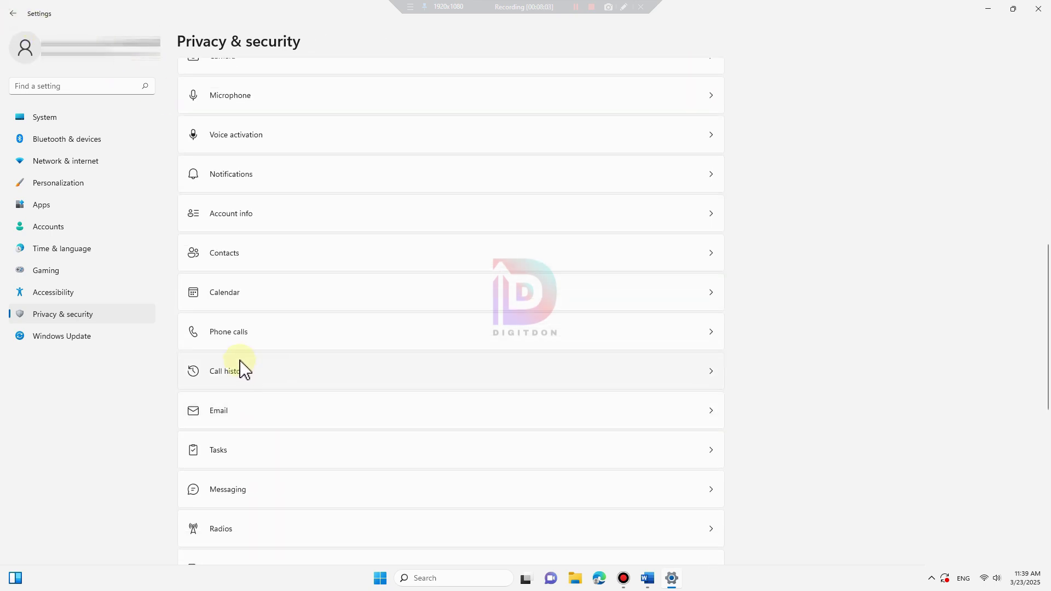
click(224, 334)
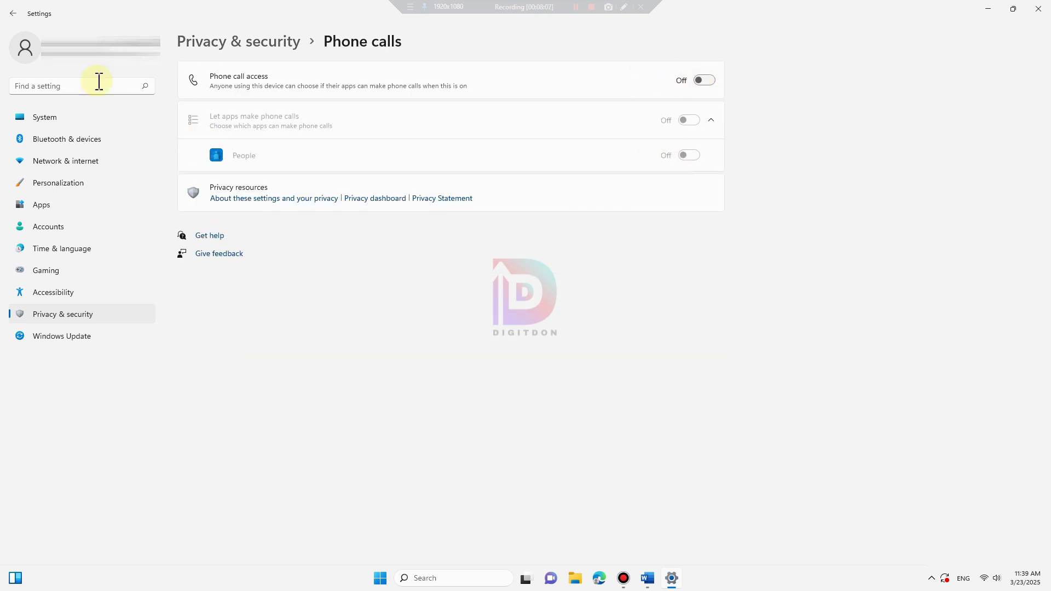
click(12, 14)
scroll(387, 293, down, 3)
scroll(351, 345, down, 3)
scroll(352, 345, down, 2)
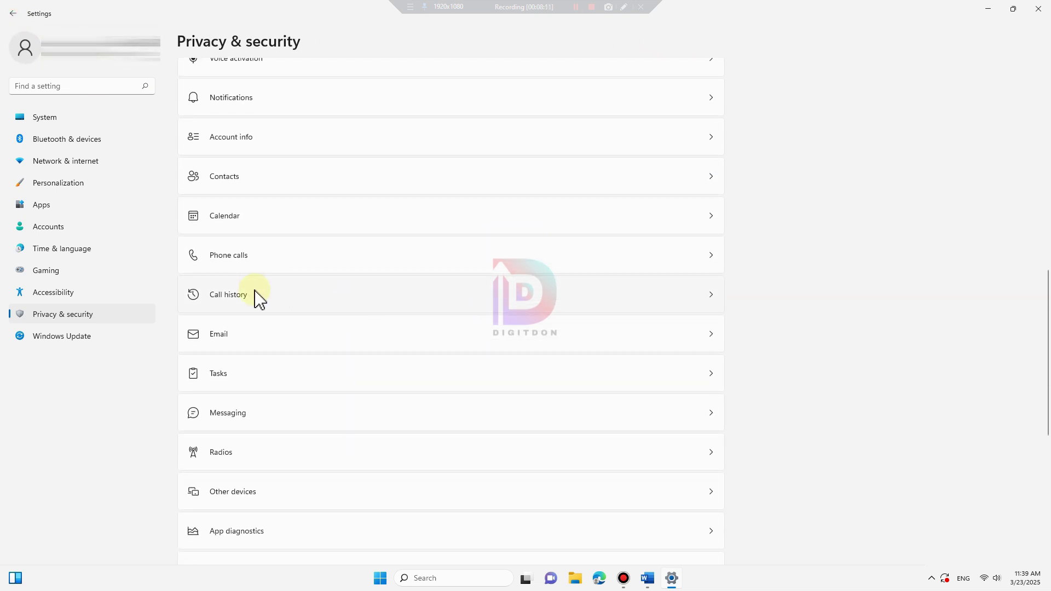
click(237, 297)
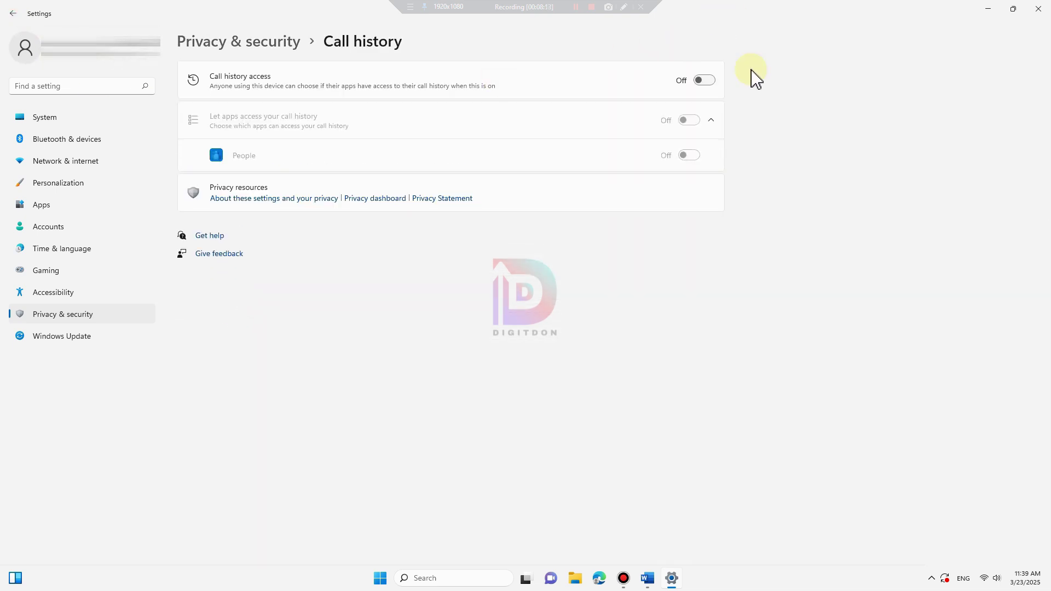
click(15, 15)
scroll(263, 294, down, 5)
scroll(263, 296, down, 2)
click(247, 275)
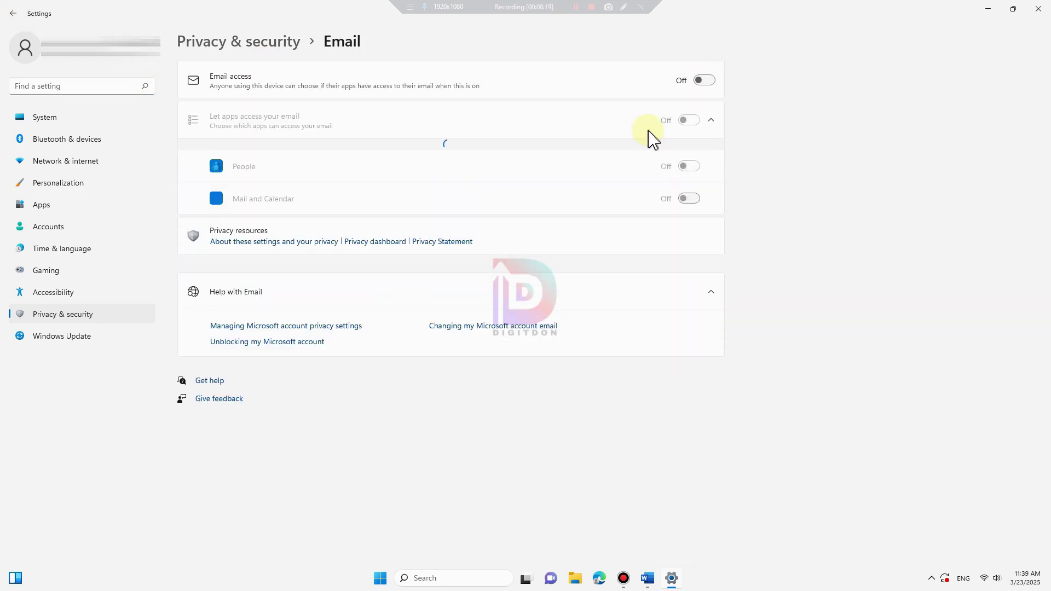
click(13, 14)
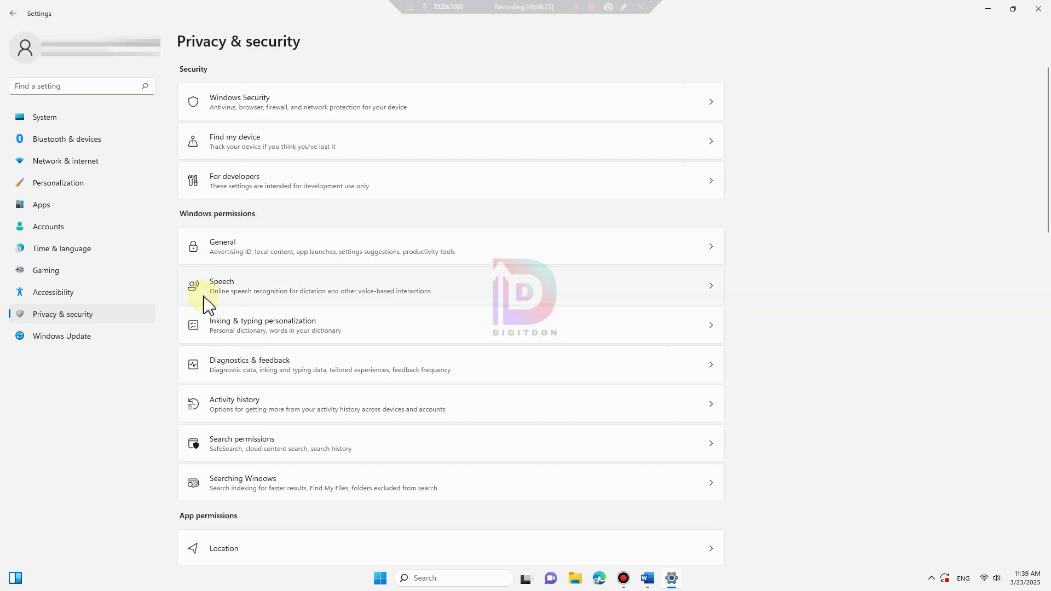
scroll(329, 366, down, 5)
scroll(328, 369, down, 5)
scroll(329, 430, up, 9)
scroll(270, 417, down, 8)
click(237, 305)
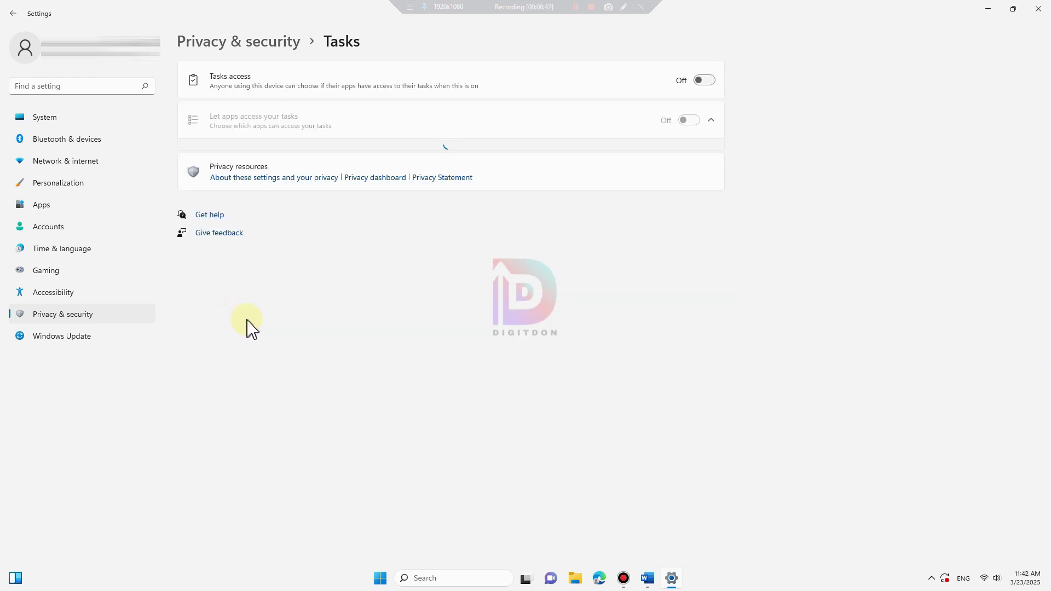
click(12, 13)
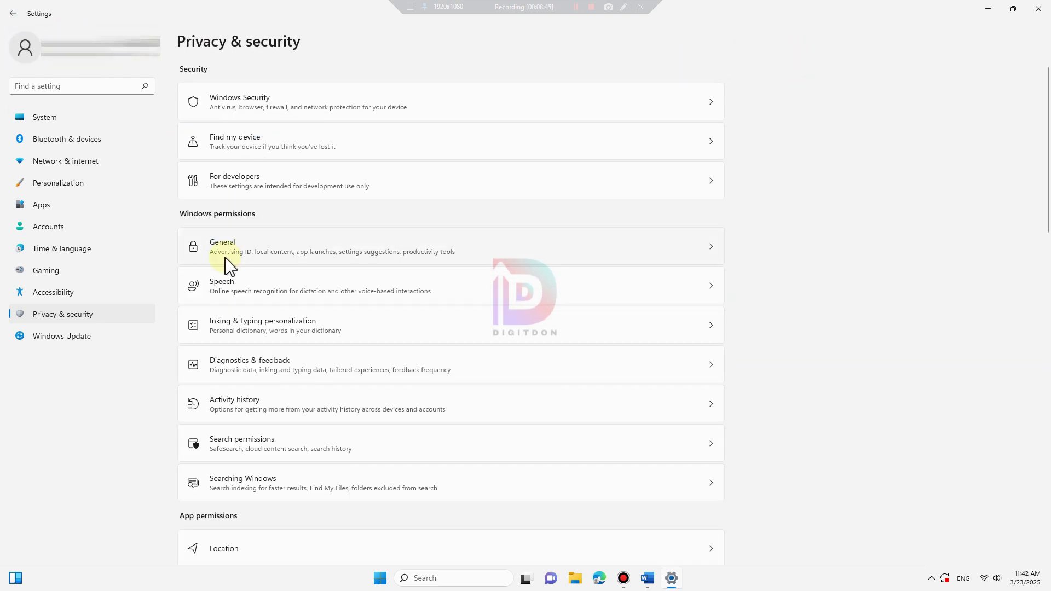
scroll(246, 280, down, 8)
scroll(261, 283, down, 2)
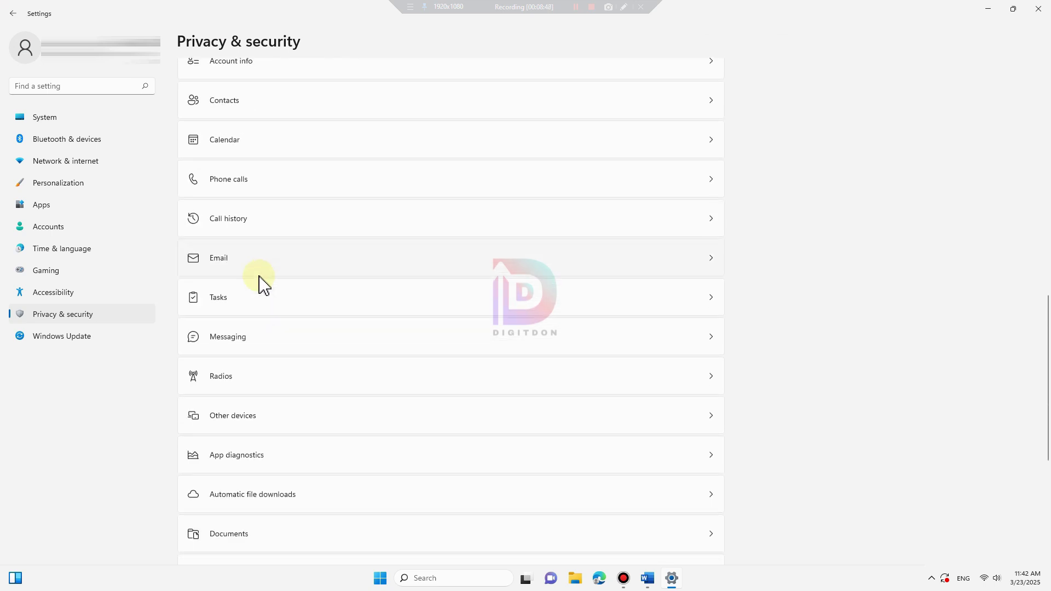
click(228, 338)
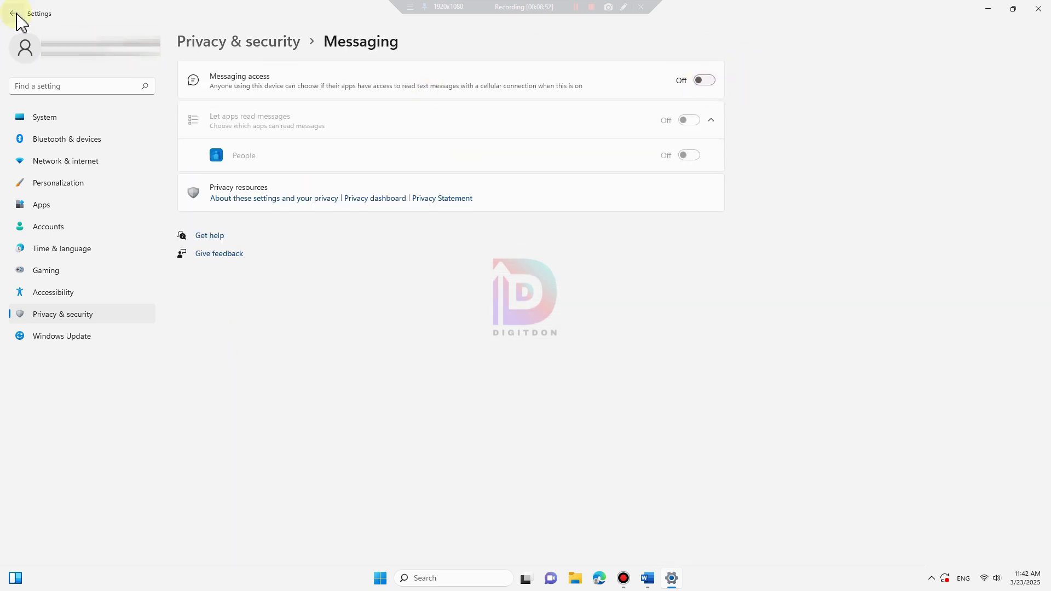
click(12, 13)
scroll(299, 293, down, 8)
scroll(298, 293, down, 2)
click(222, 225)
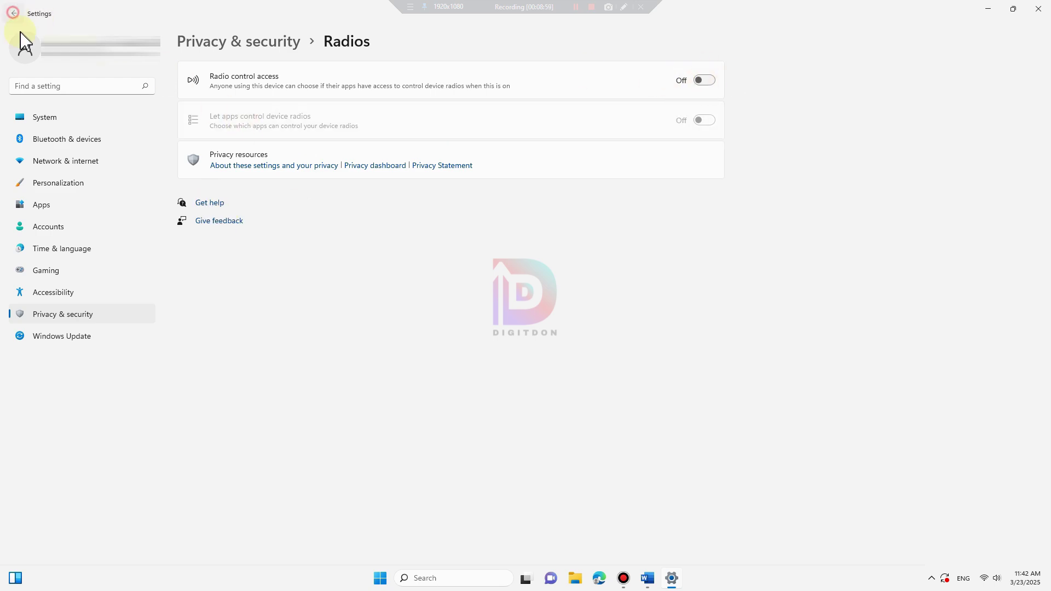
click(13, 13)
scroll(264, 317, down, 5)
scroll(262, 317, down, 3)
scroll(264, 320, down, 2)
scroll(265, 320, down, 3)
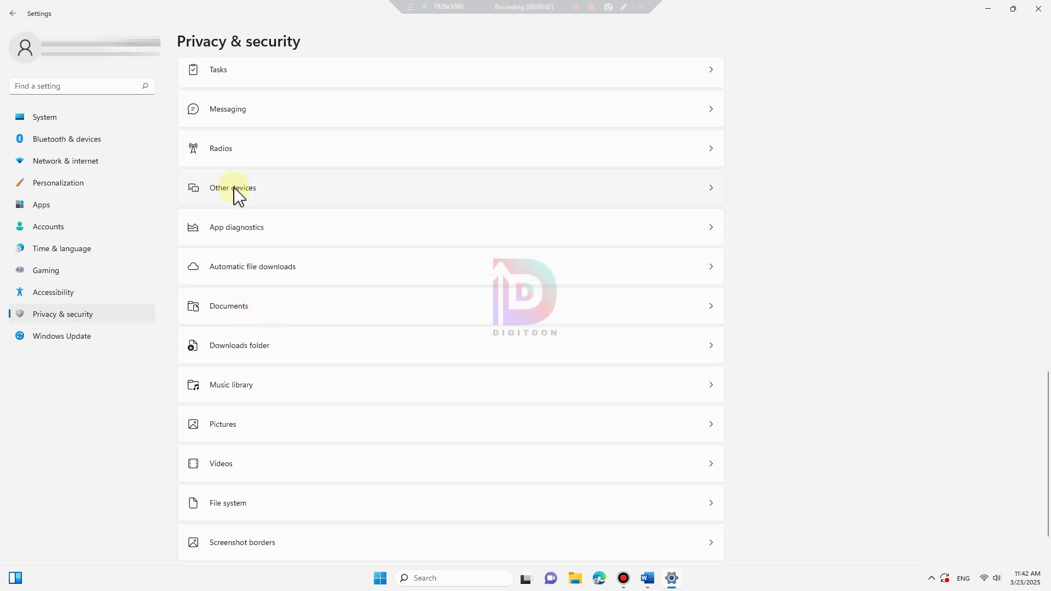
click(237, 193)
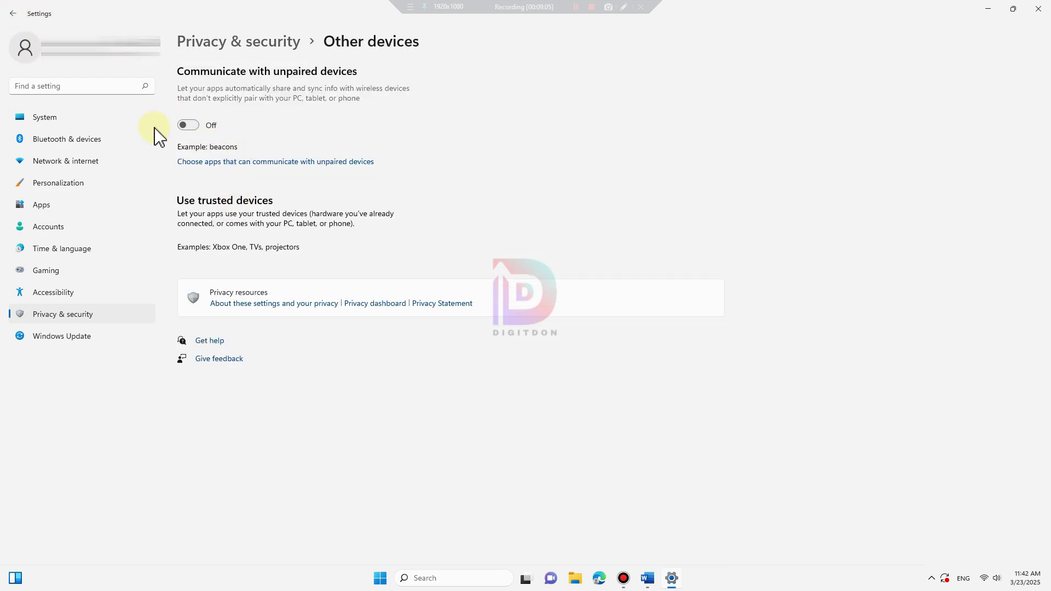
click(12, 13)
scroll(293, 364, down, 5)
scroll(296, 359, down, 5)
scroll(295, 359, down, 2)
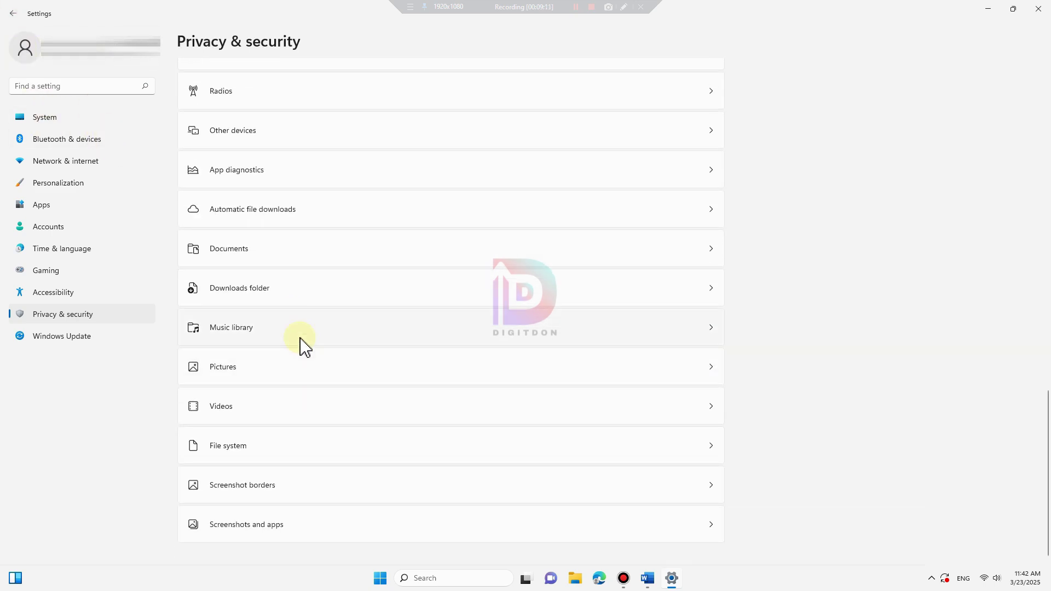
click(229, 175)
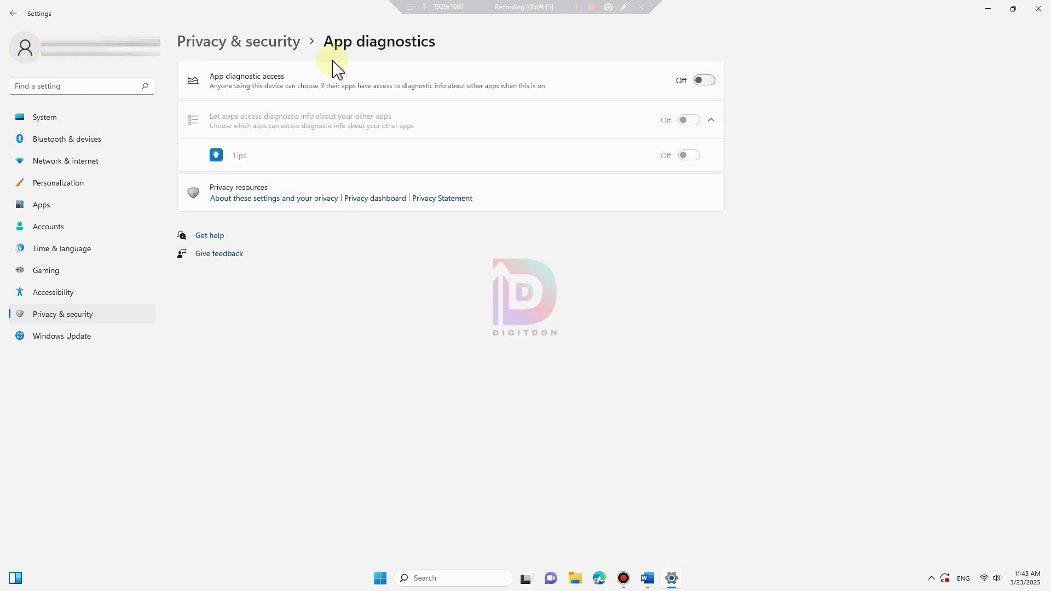
click(18, 15)
scroll(263, 239, down, 5)
scroll(270, 258, down, 3)
scroll(270, 258, down, 2)
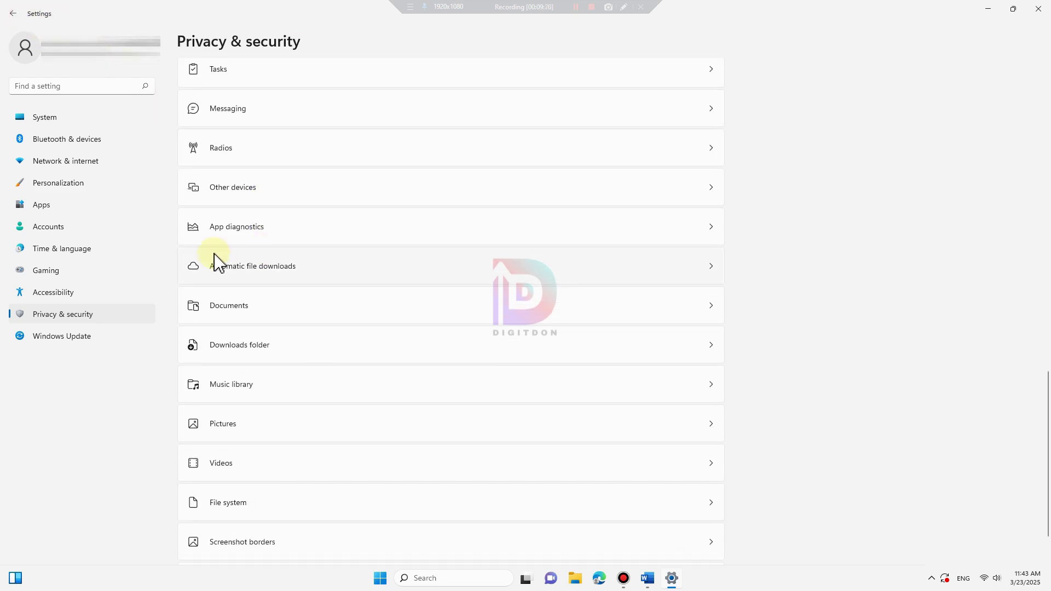
click(239, 268)
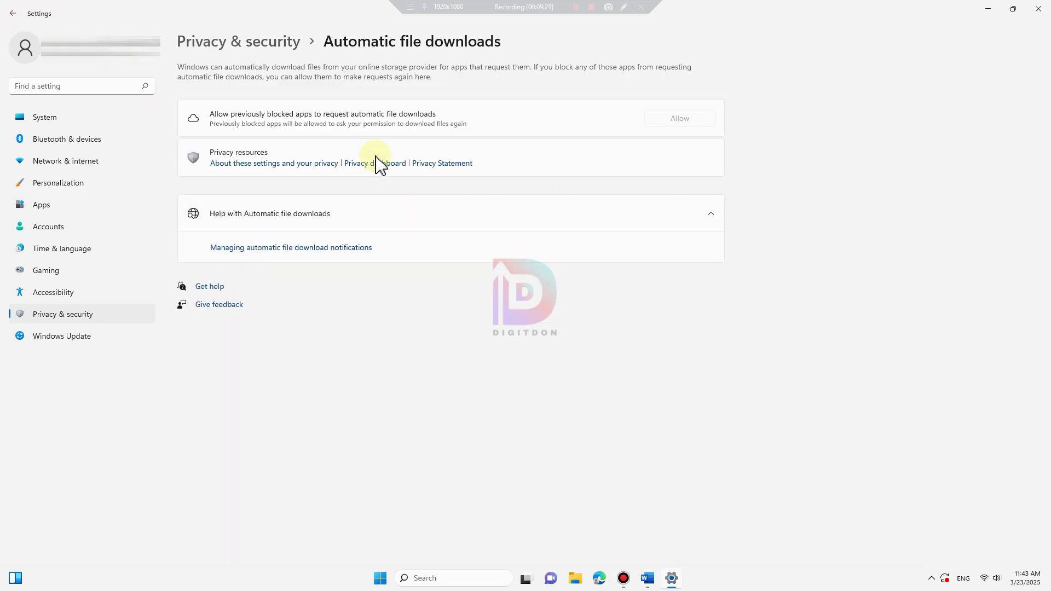
click(13, 13)
scroll(329, 348, down, 5)
scroll(327, 344, down, 5)
scroll(329, 345, down, 2)
click(223, 387)
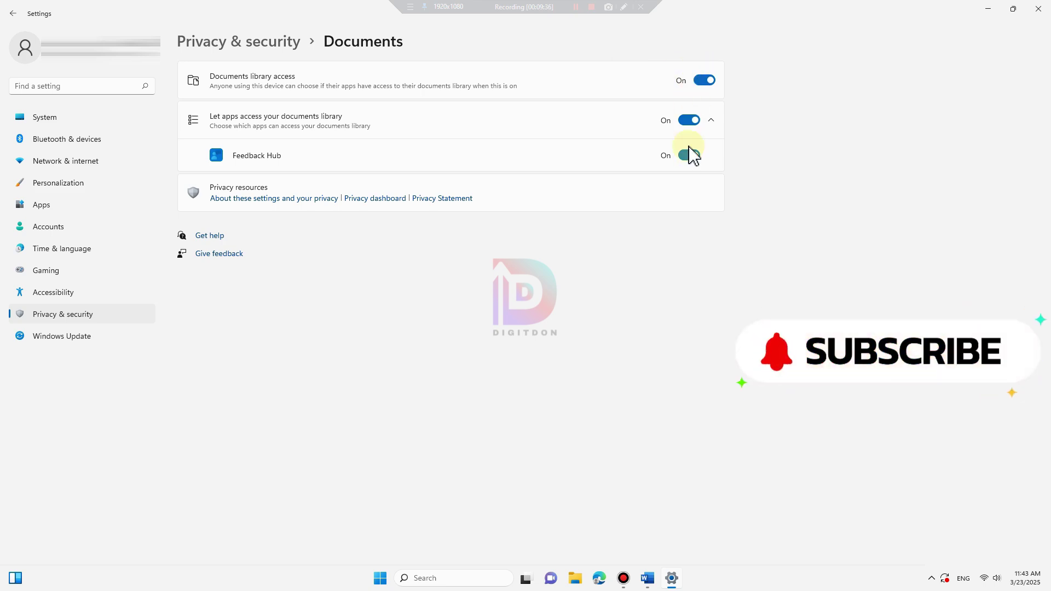
click(13, 13)
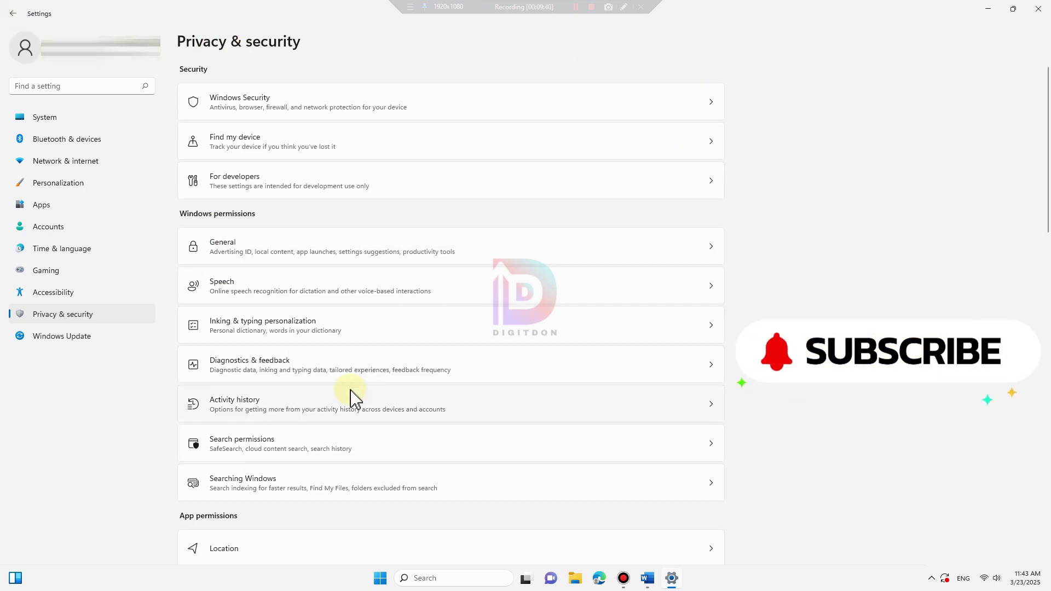
scroll(352, 399, down, 1)
scroll(347, 396, down, 5)
scroll(340, 399, down, 3)
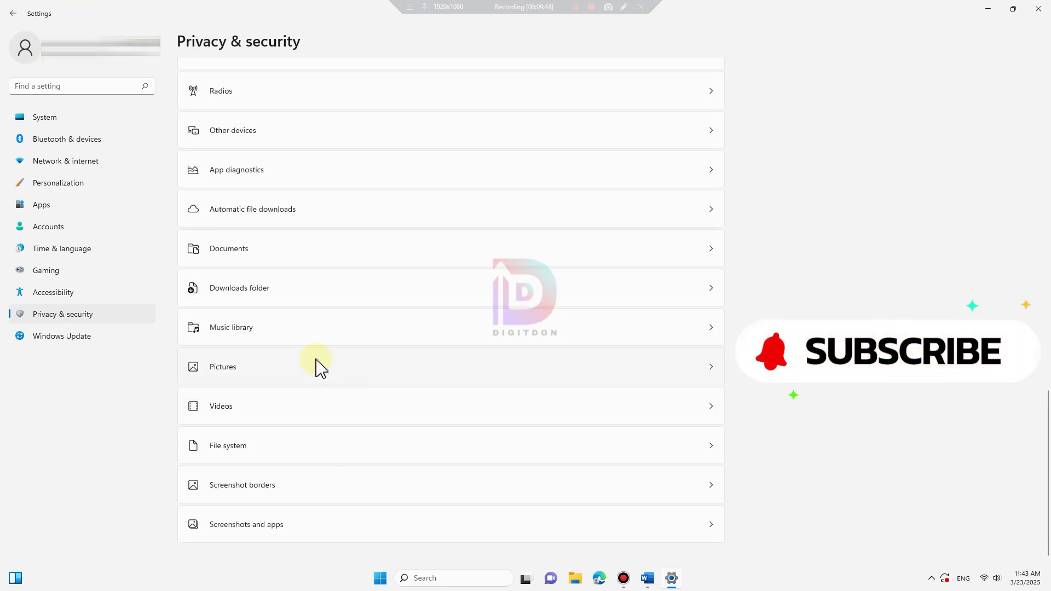
click(239, 292)
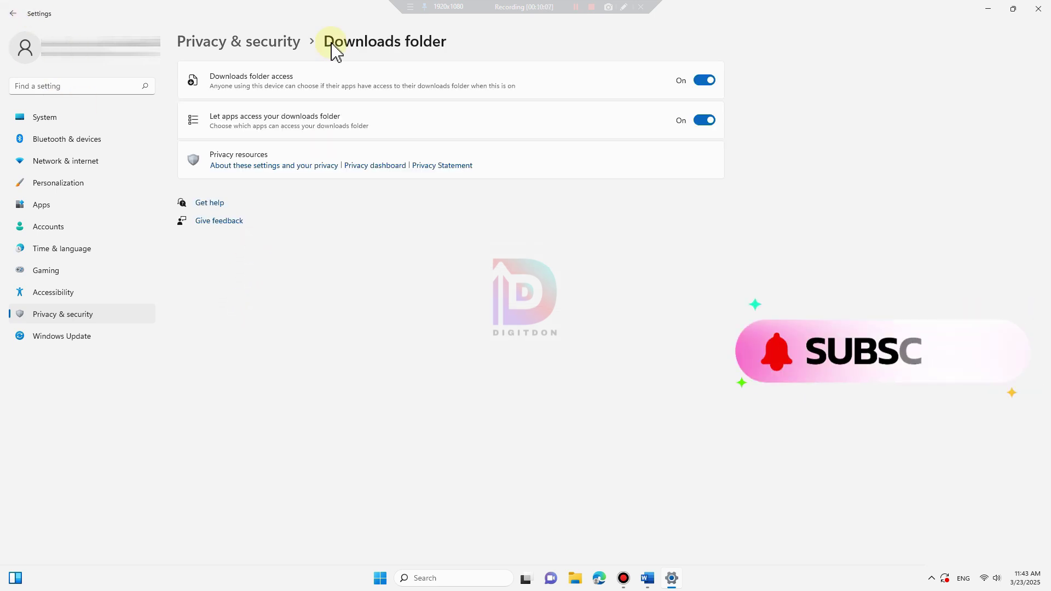
click(13, 13)
scroll(349, 287, down, 10)
scroll(349, 288, down, 4)
scroll(350, 288, down, 3)
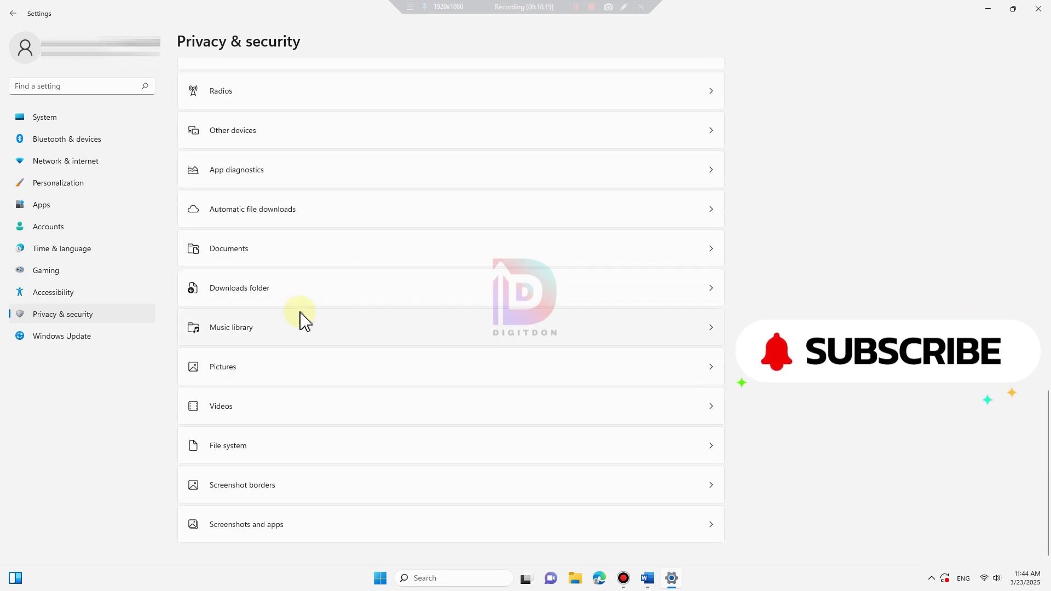
click(238, 327)
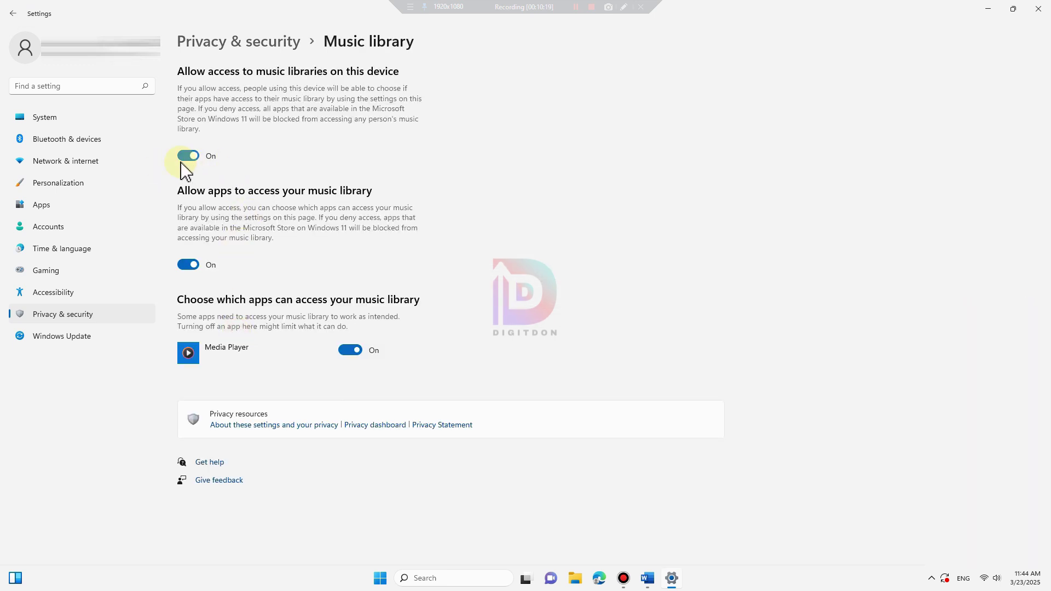
click(12, 13)
scroll(326, 424, down, 10)
scroll(326, 415, down, 5)
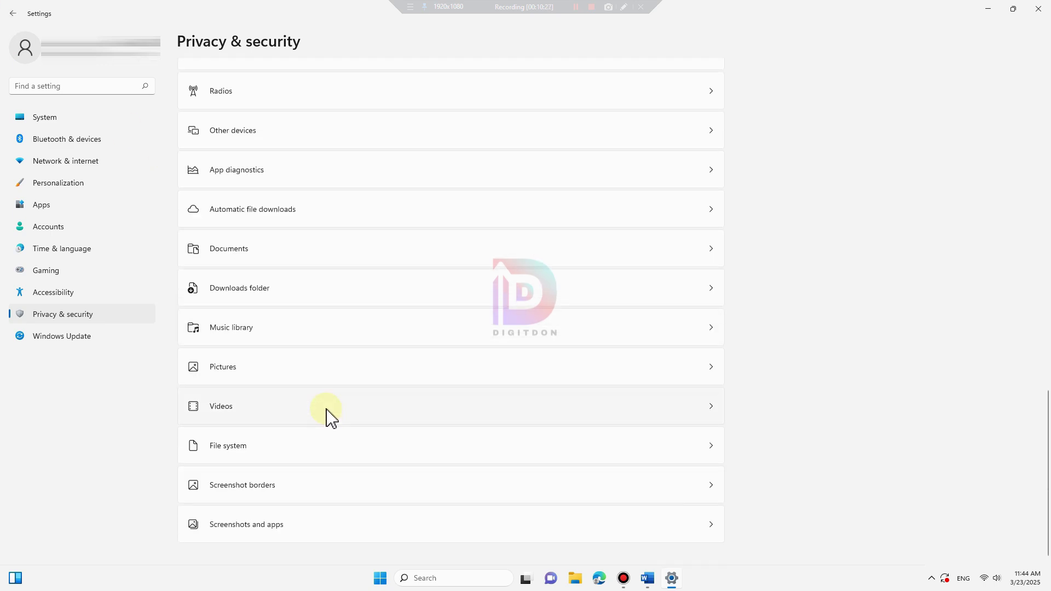
click(230, 376)
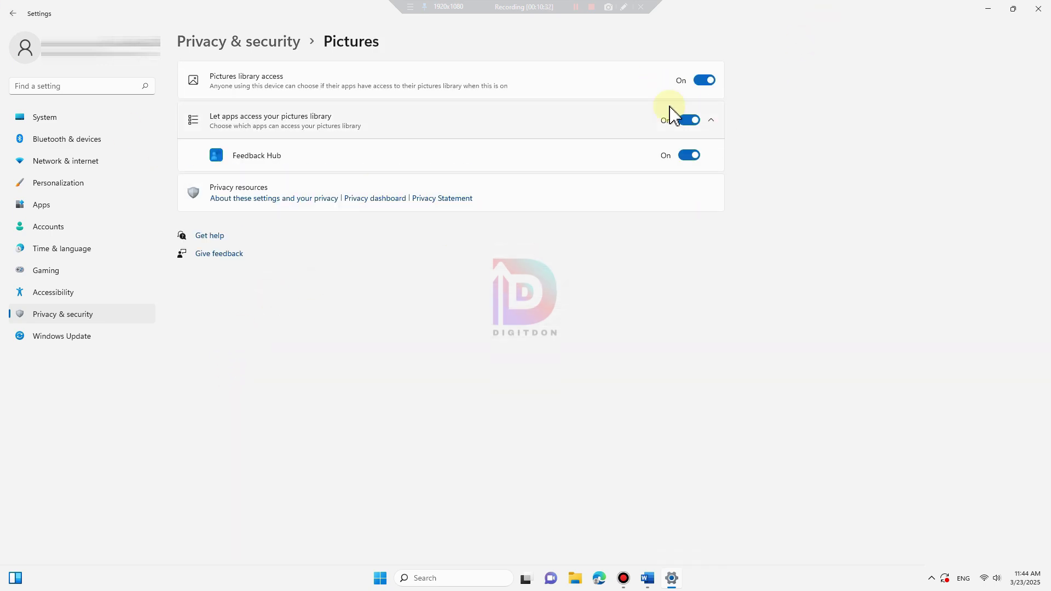
click(13, 13)
scroll(279, 292, down, 5)
scroll(294, 298, down, 10)
click(220, 409)
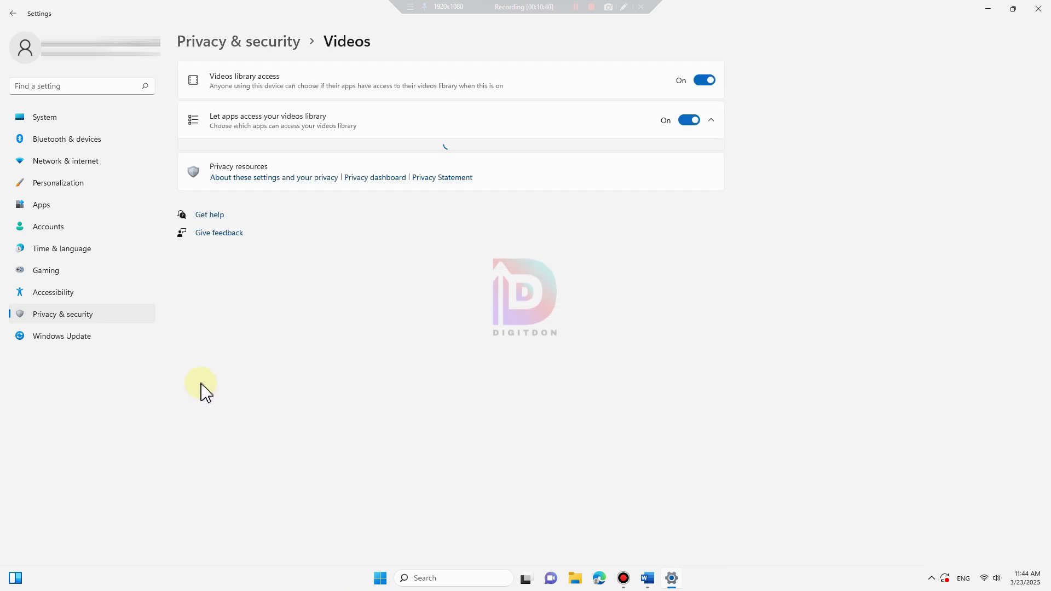
click(13, 13)
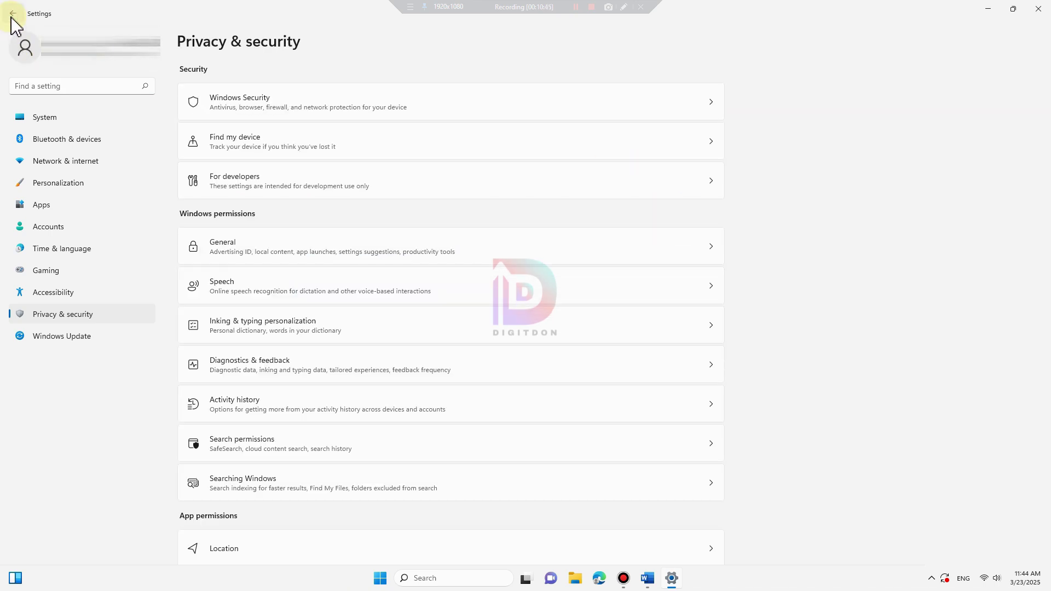
scroll(247, 271, down, 5)
scroll(271, 305, down, 10)
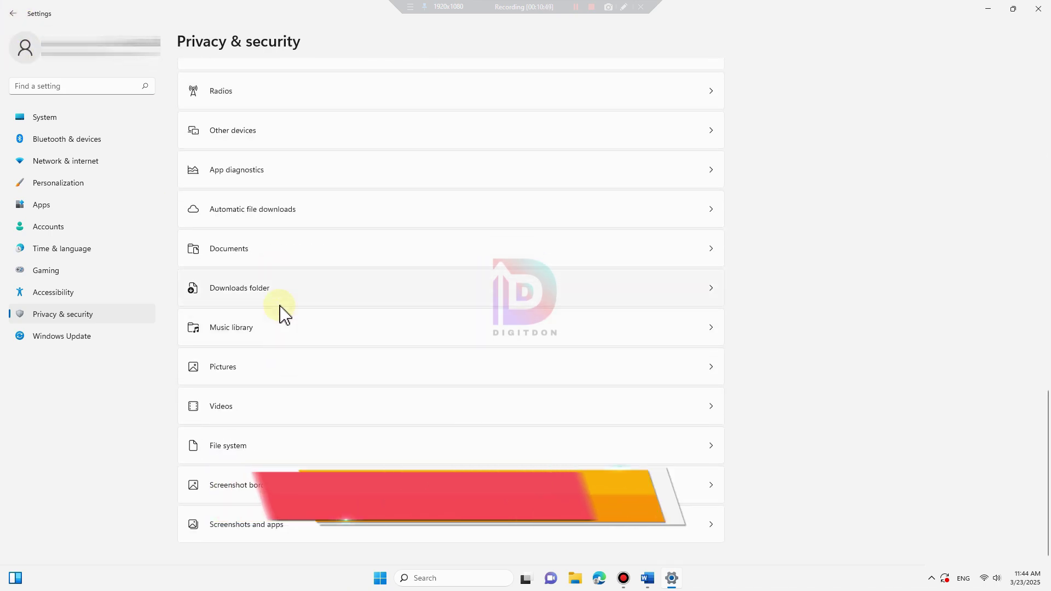
click(220, 447)
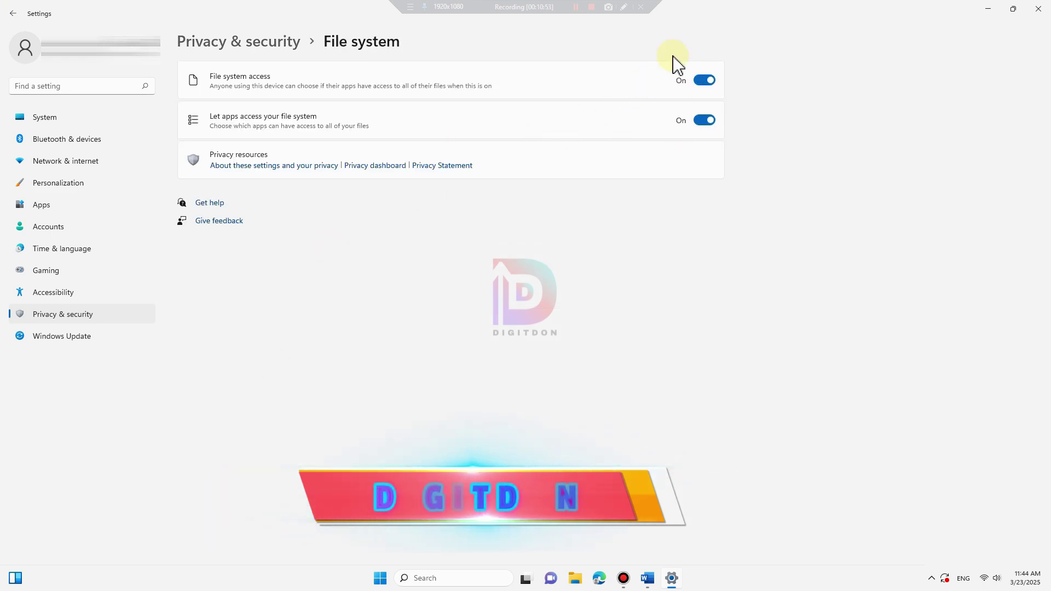
click(12, 14)
scroll(258, 340, down, 10)
scroll(281, 340, down, 3)
click(240, 486)
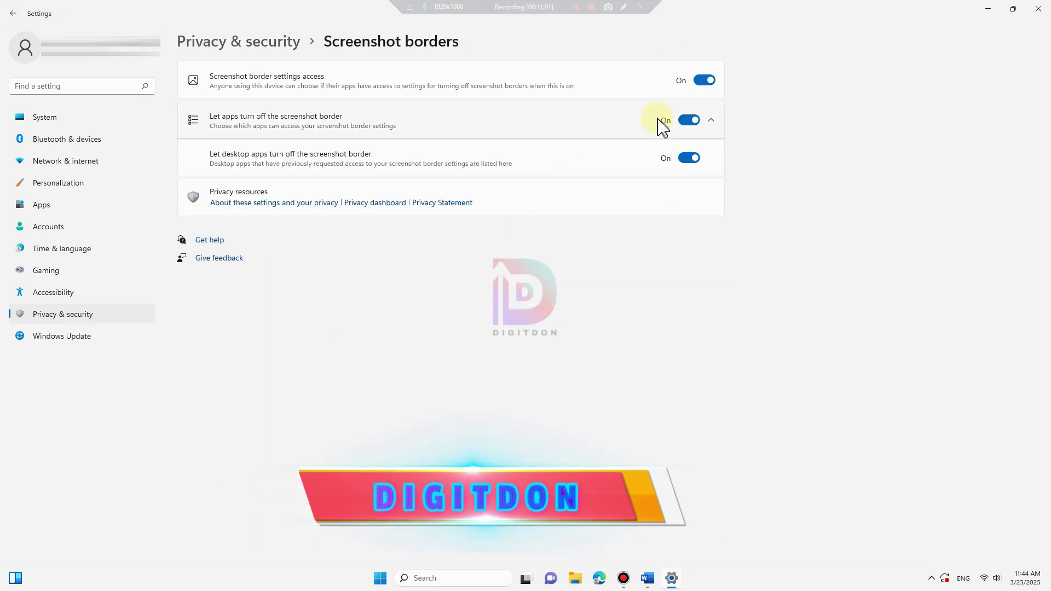
click(12, 13)
scroll(347, 446, down, 3)
scroll(343, 436, down, 8)
scroll(323, 464, down, 1)
click(249, 524)
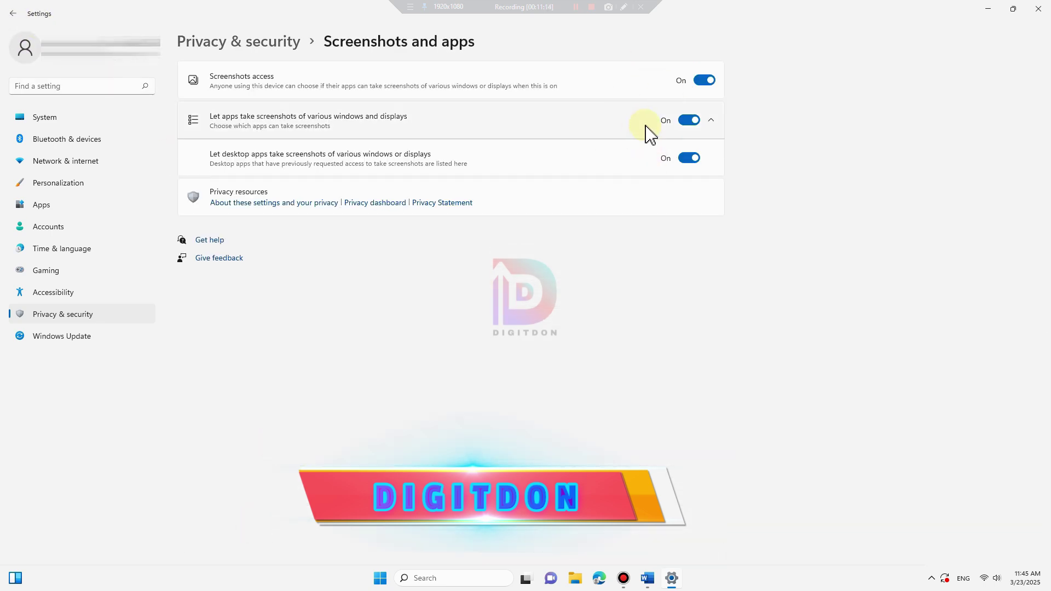
click(12, 13)
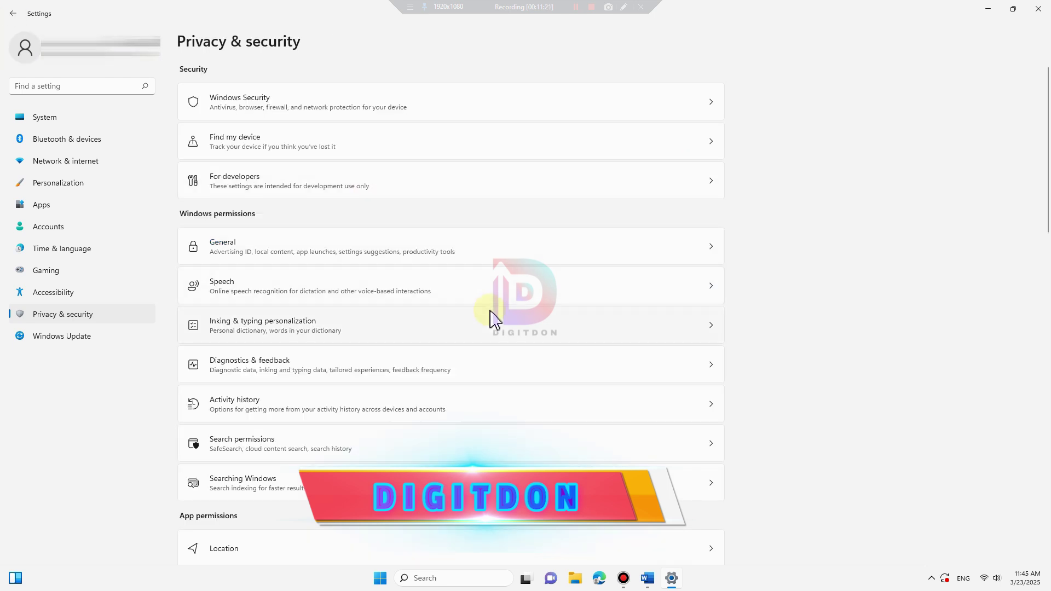
- Confirm transparency effects are off on Personalization > Colors, then return to Personalization
click(57, 186)
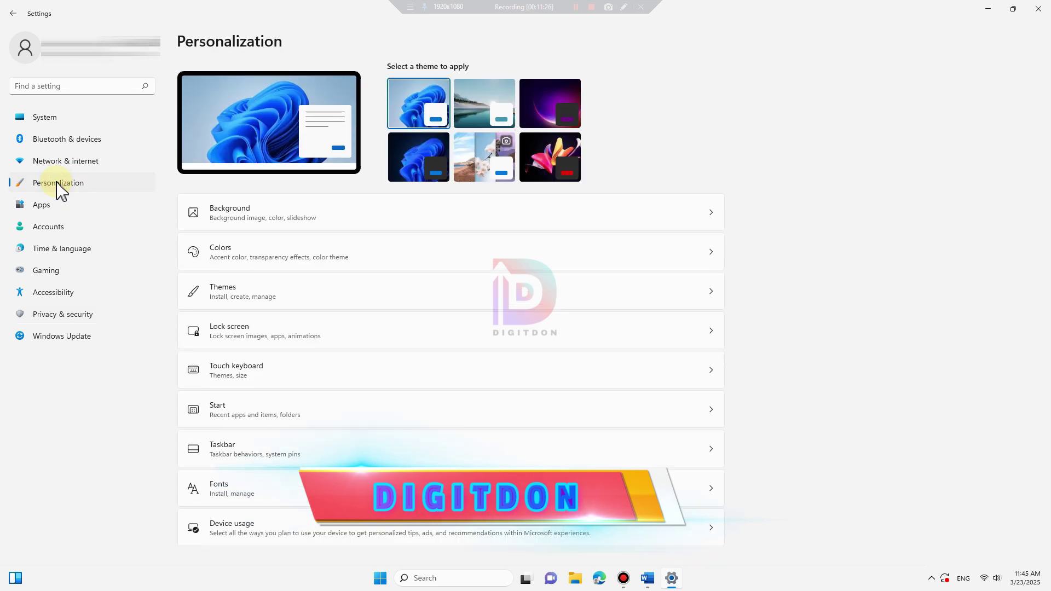
click(295, 261)
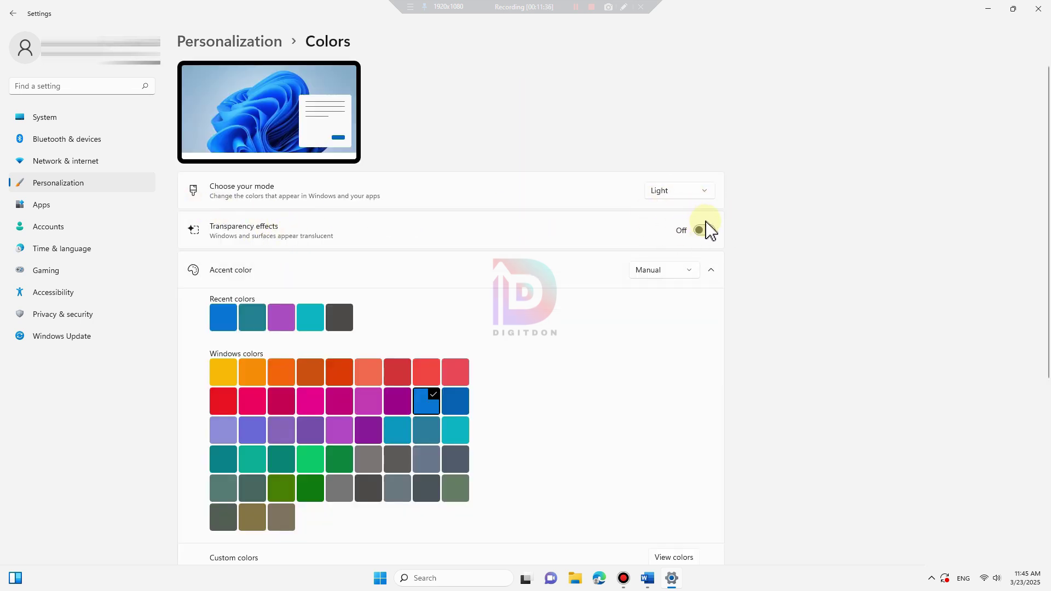
click(13, 14)
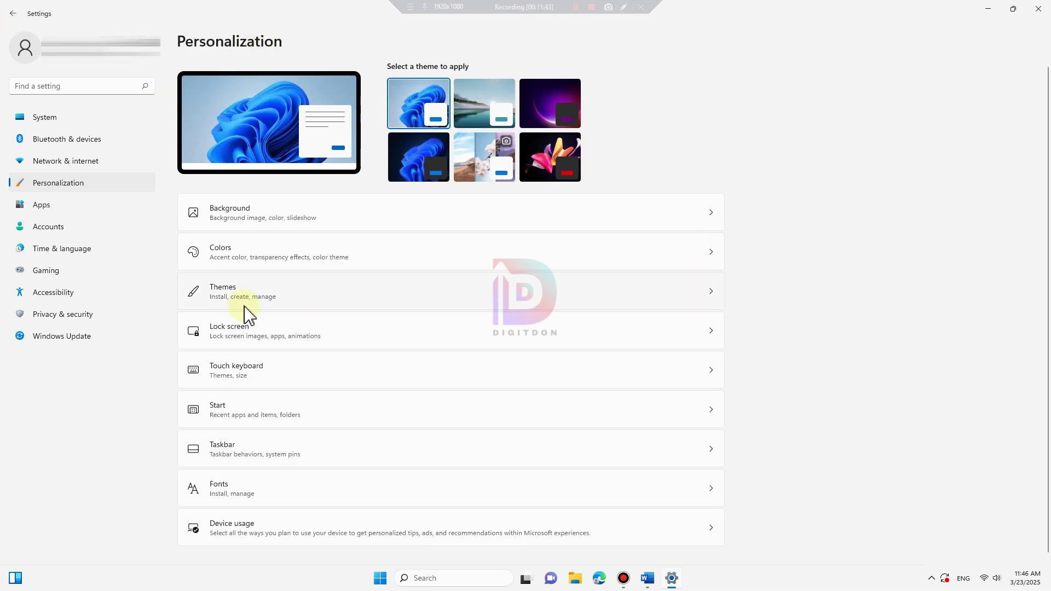
- Close Settings and run sysdm.cpl as administrator, centred and on its Advanced tab
click(1036, 8)
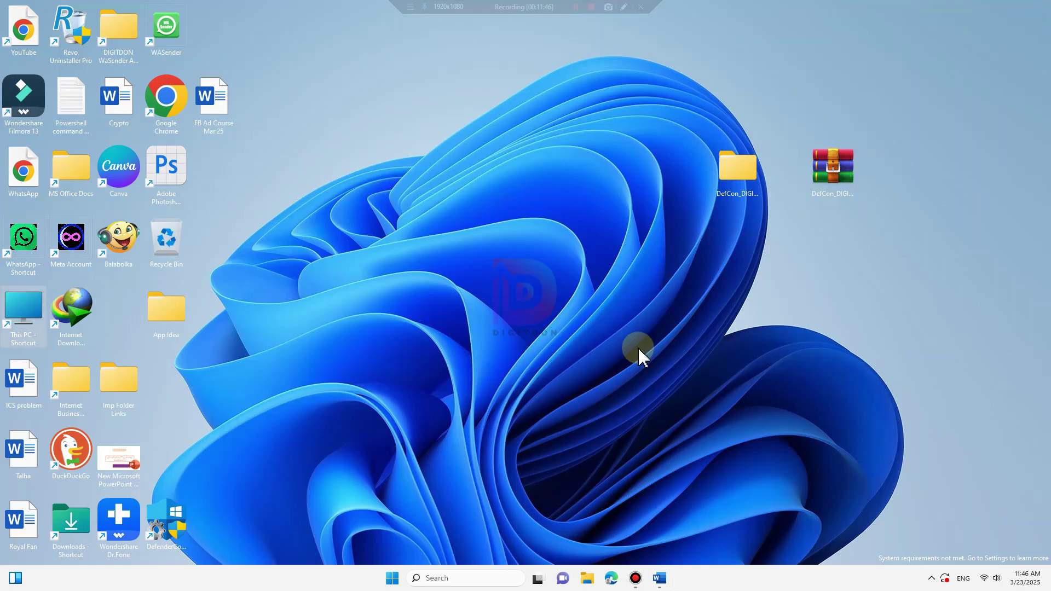
click(392, 578)
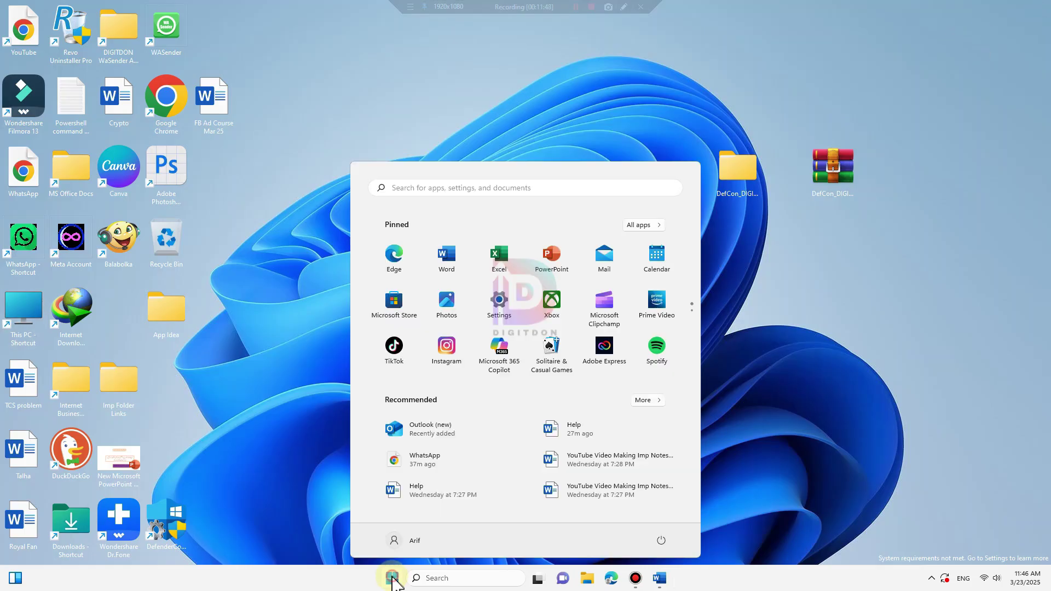
click(409, 190)
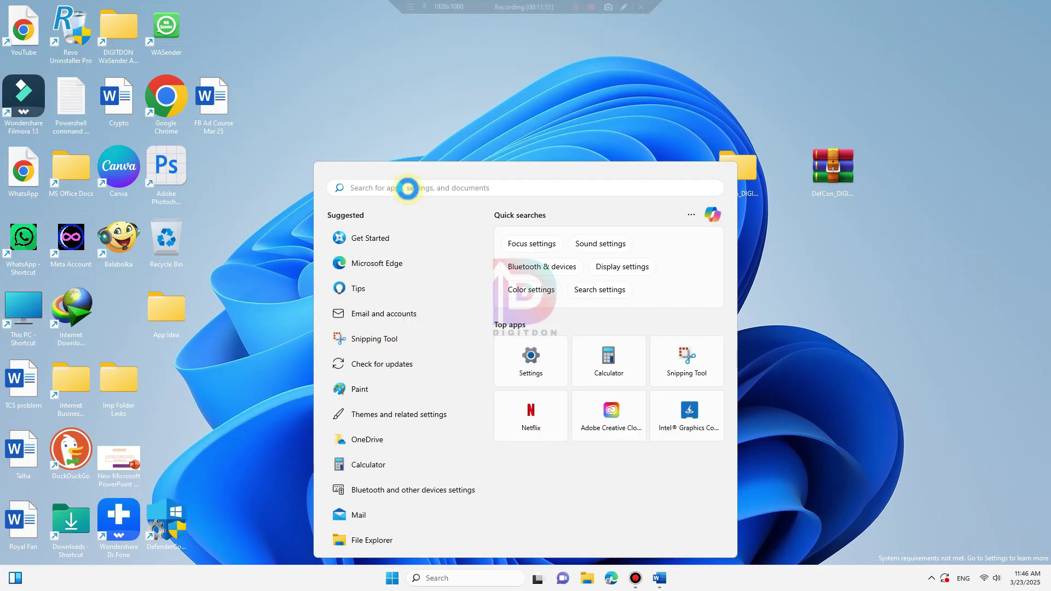
text(s)
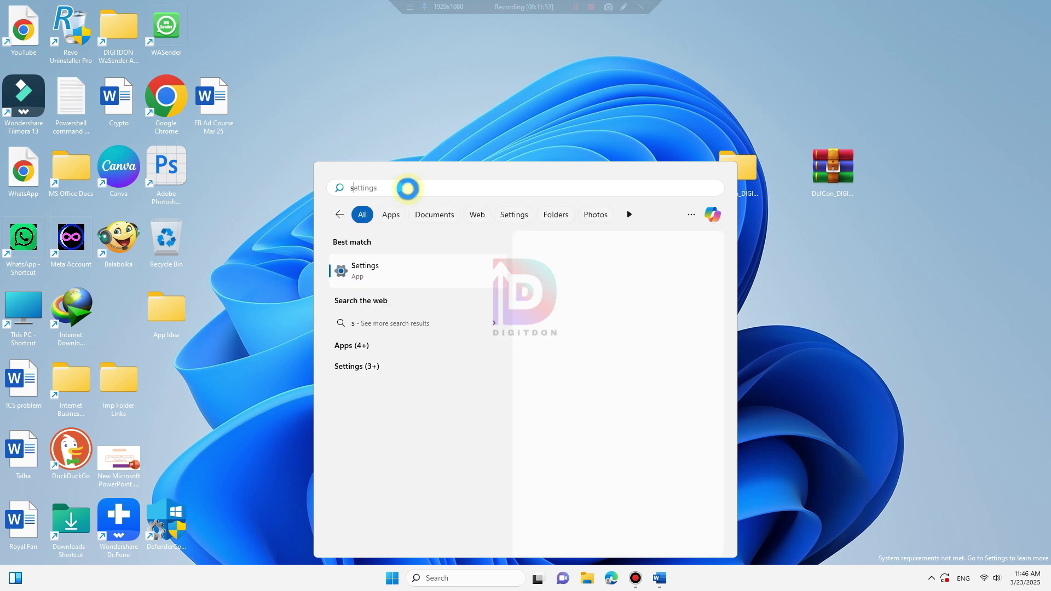
text(ysdm)
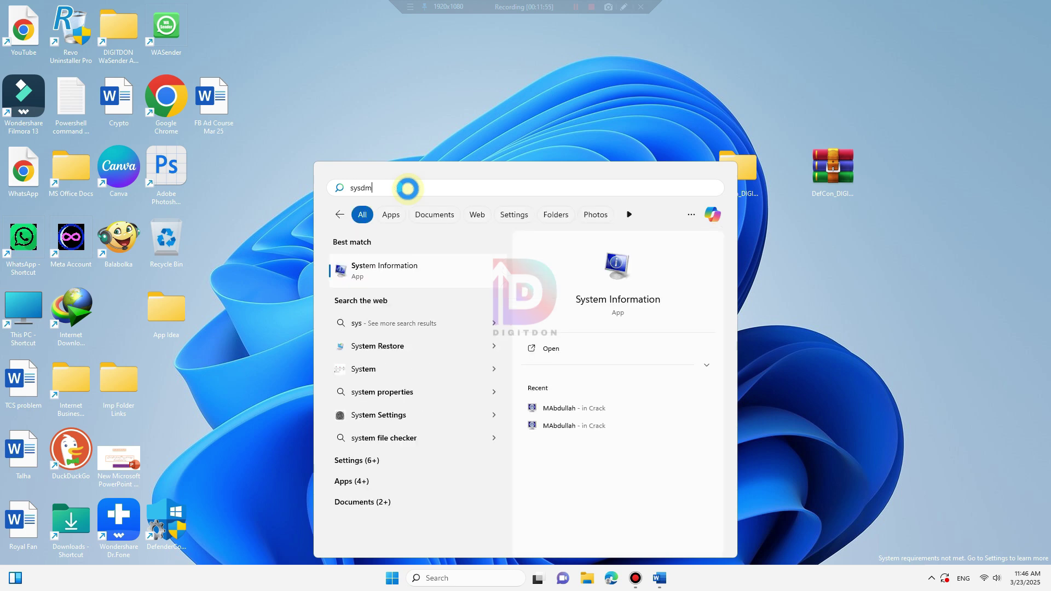
text(.cpl)
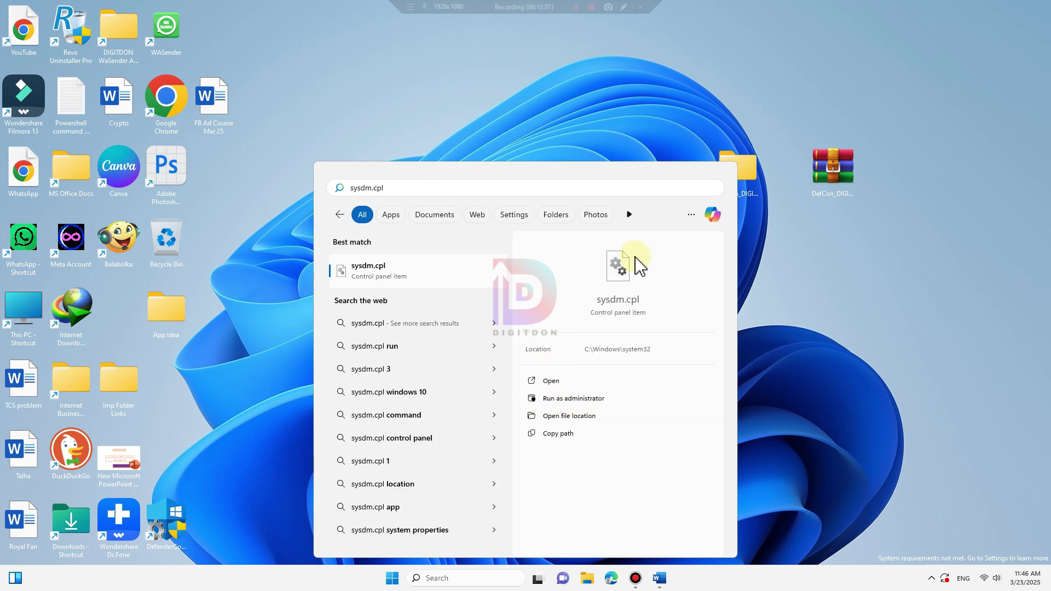
click(565, 404)
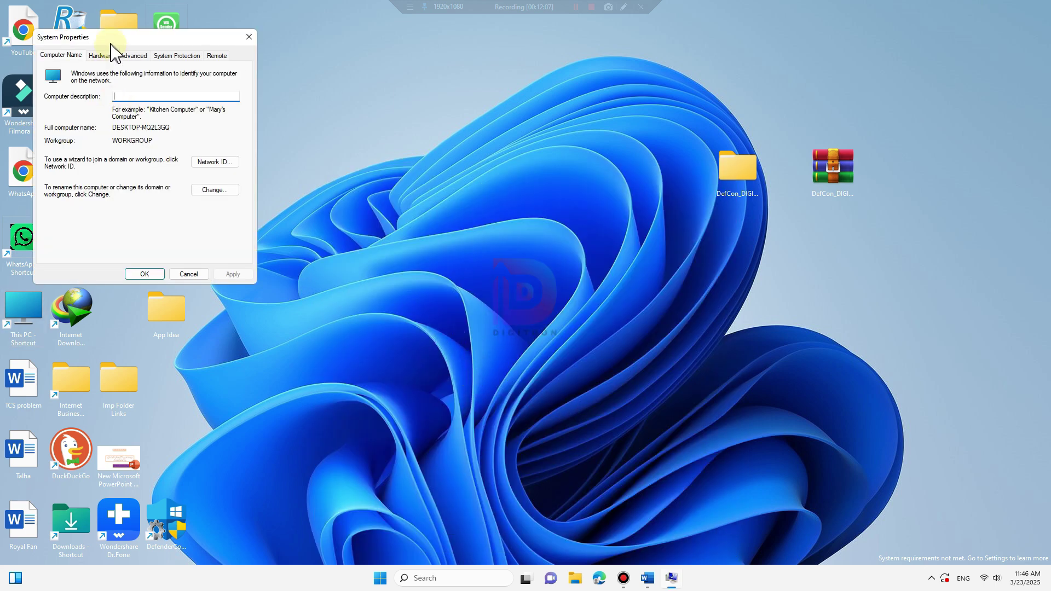
drag(110, 41, 436, 139)
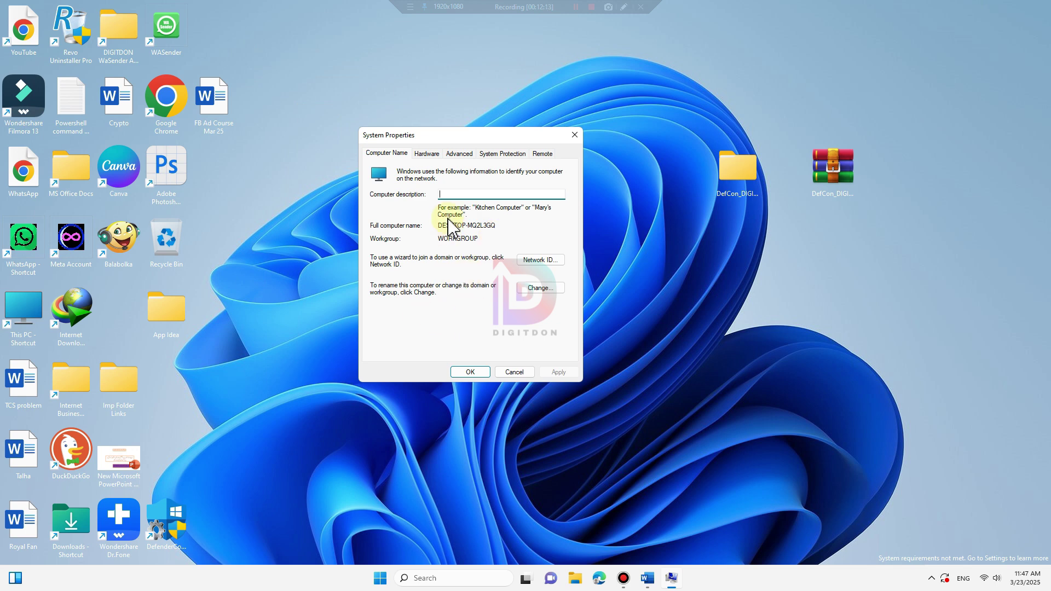
click(457, 154)
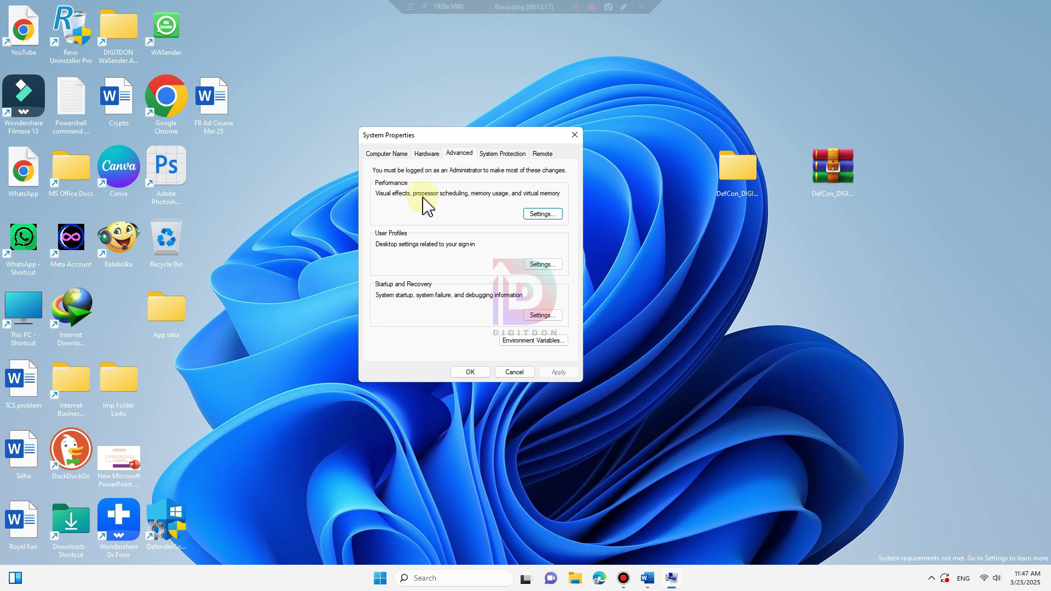
- Apply best-performance visual effects but keep smooth screen fonts and thumbnails, then close
click(543, 214)
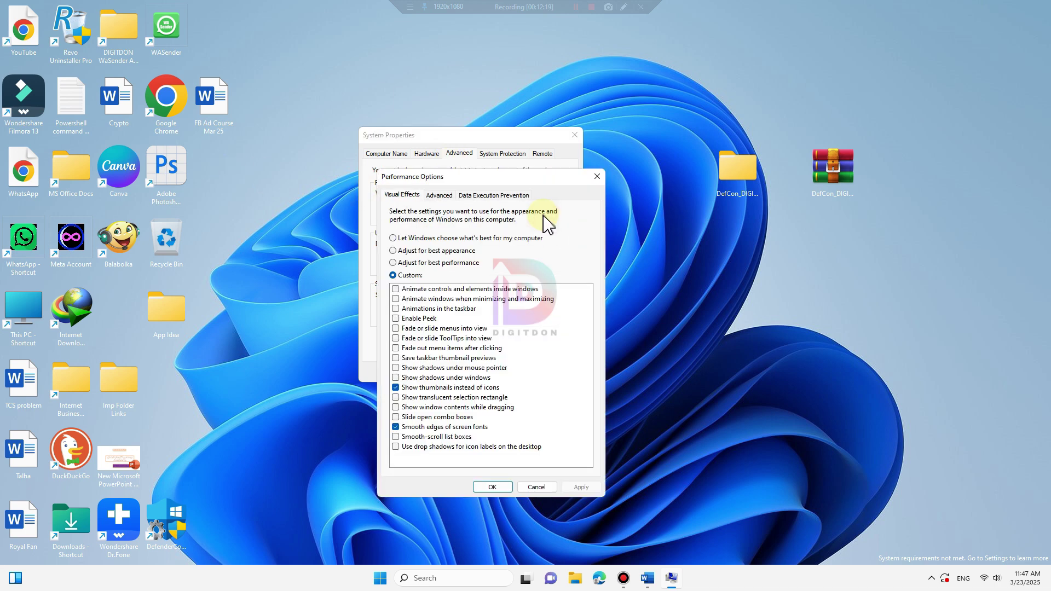
click(401, 263)
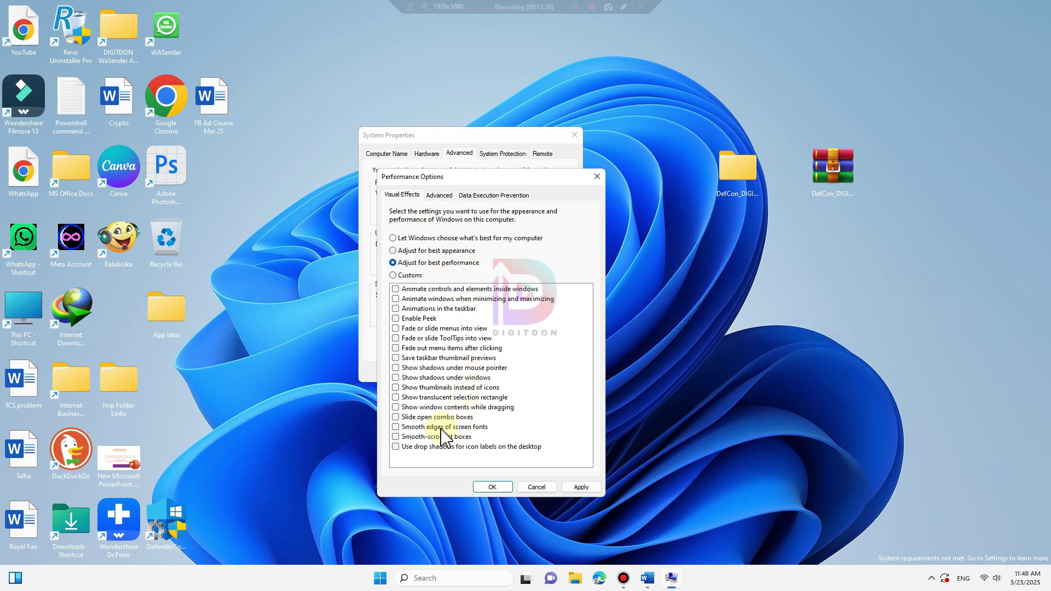
click(396, 427)
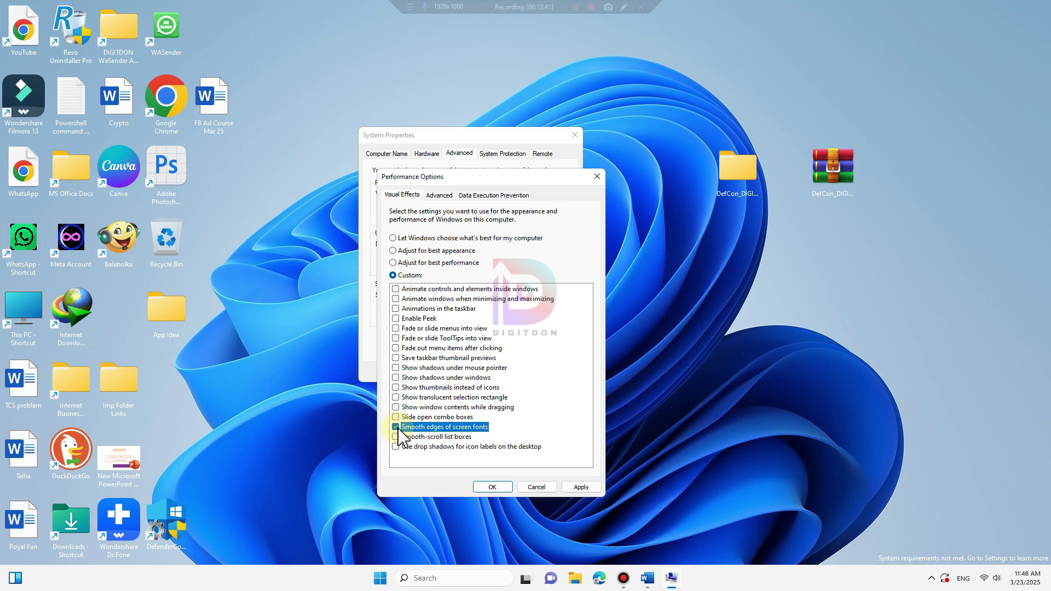
click(396, 388)
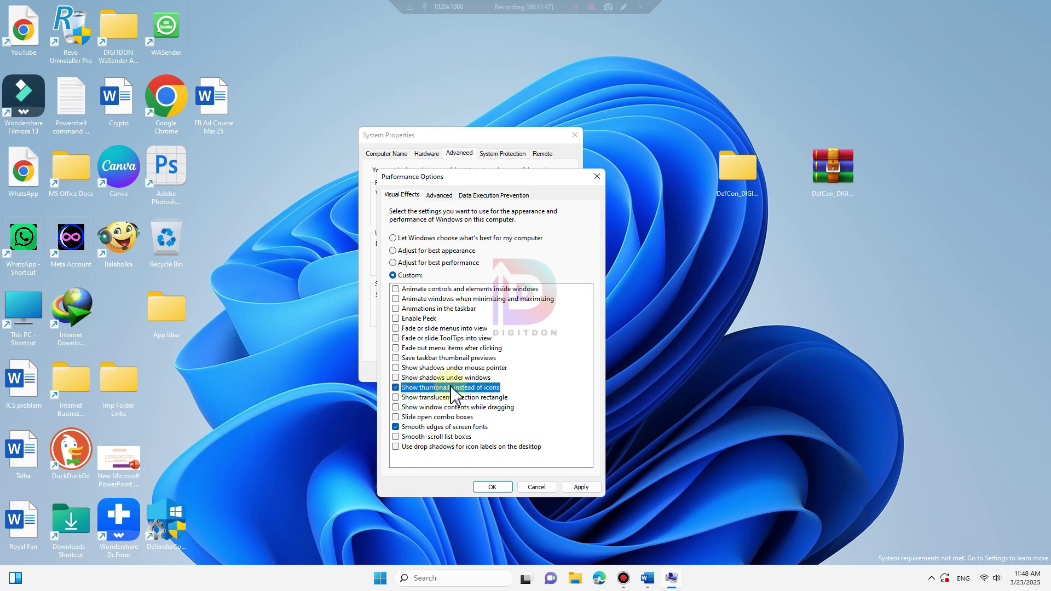
click(582, 487)
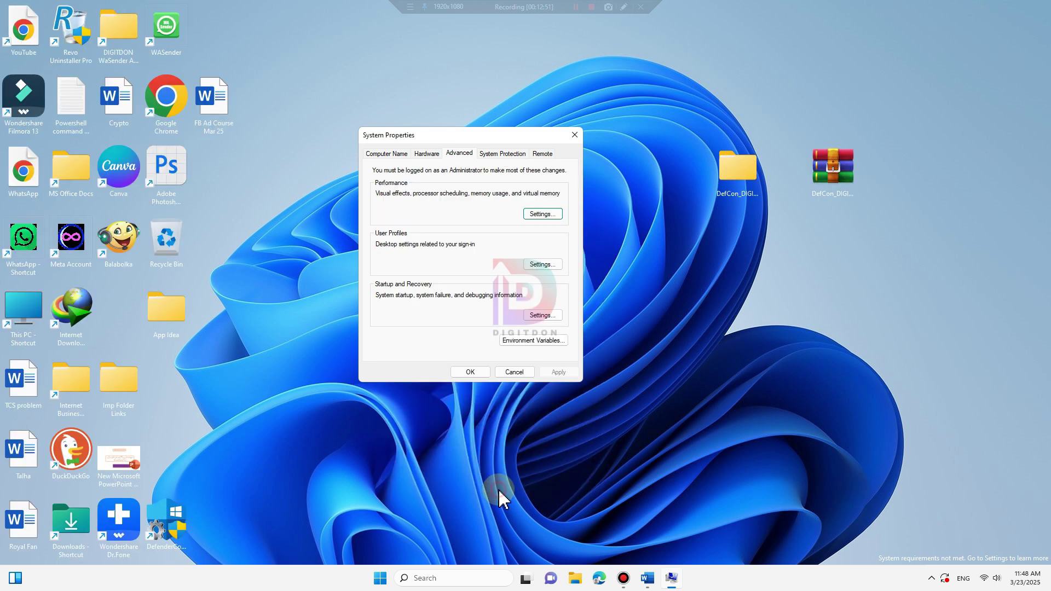
click(471, 372)
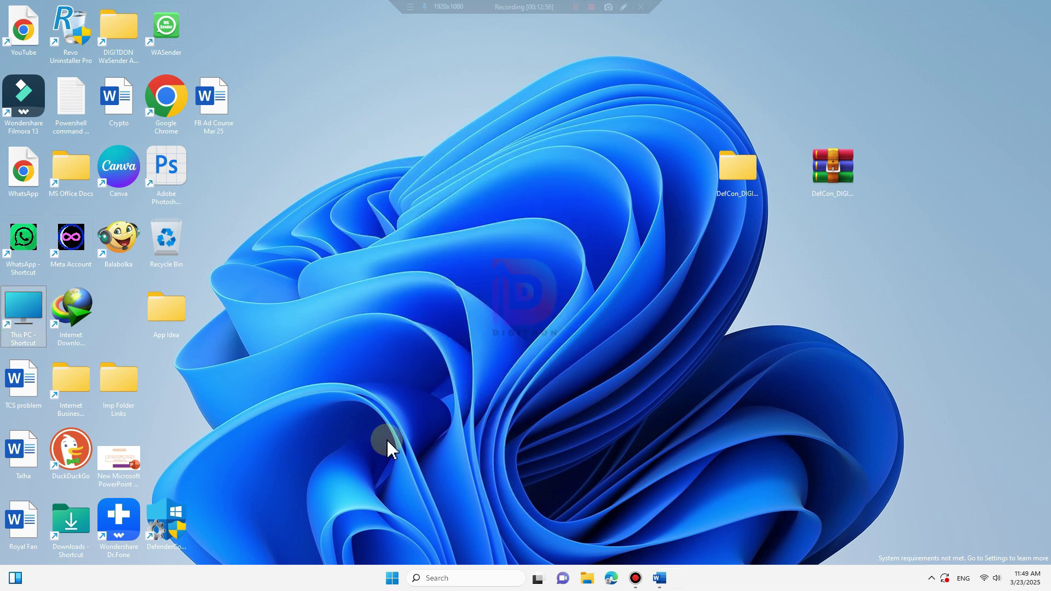
click(391, 580)
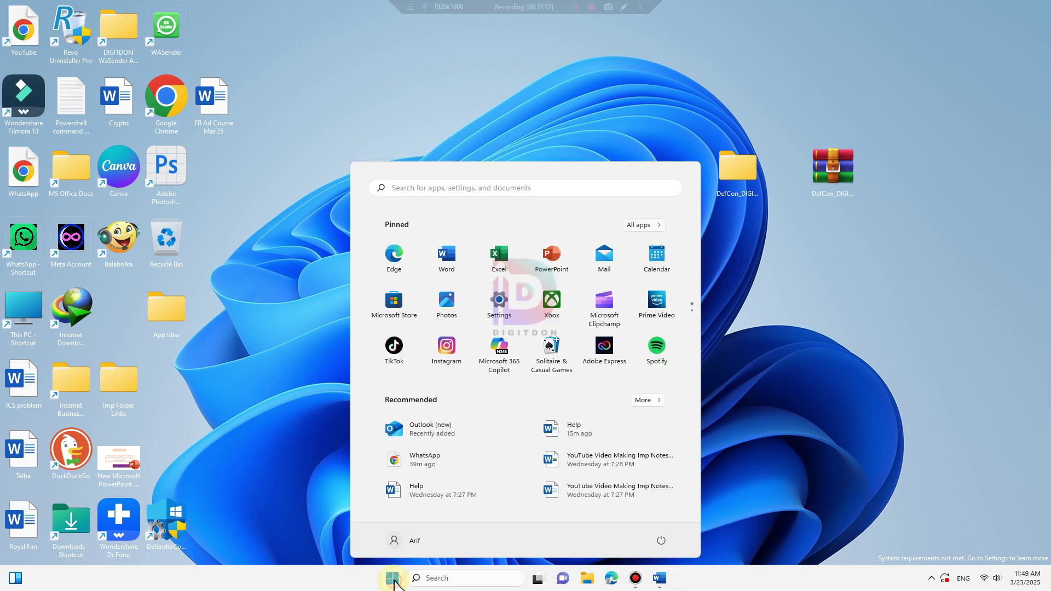
click(426, 188)
text(task)
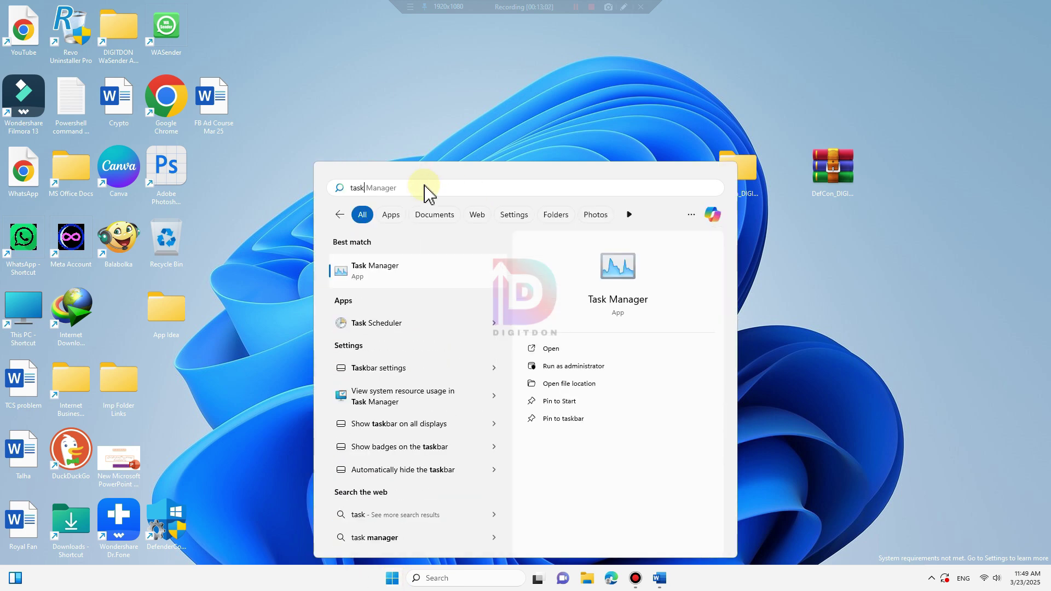
click(383, 267)
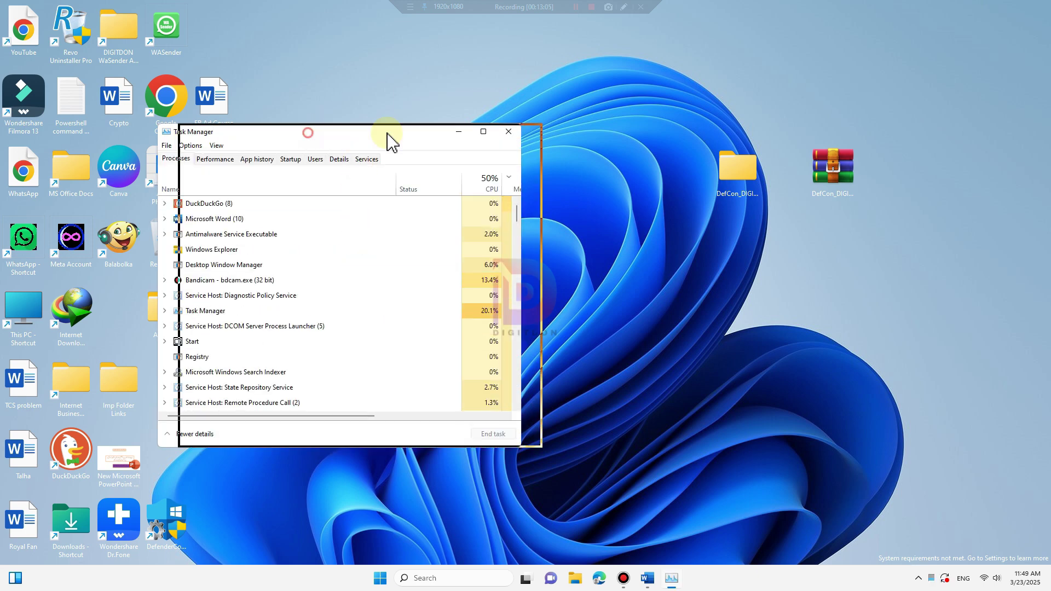
drag(309, 141, 484, 117)
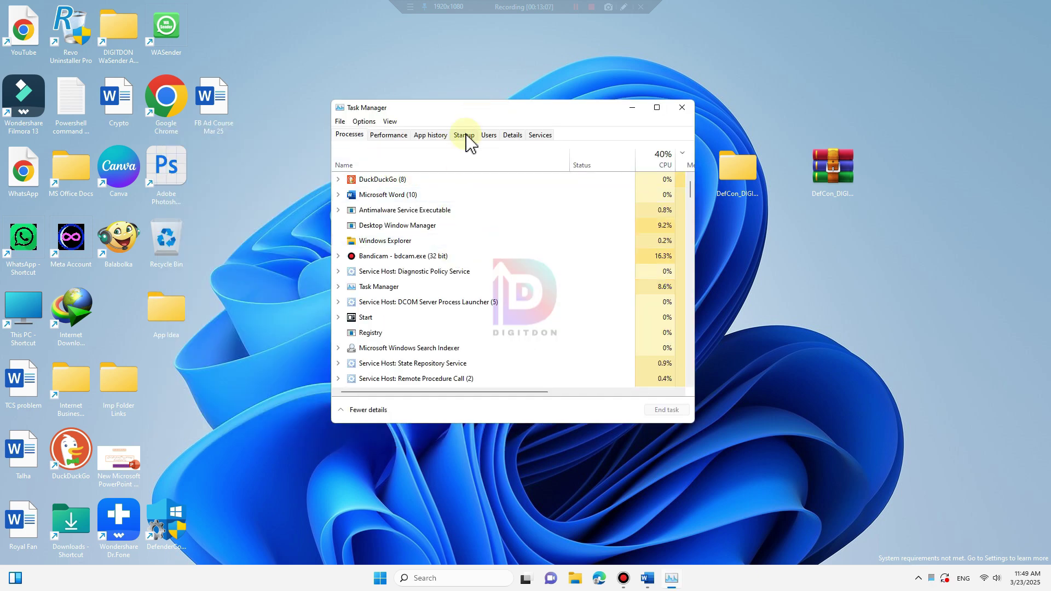
click(465, 136)
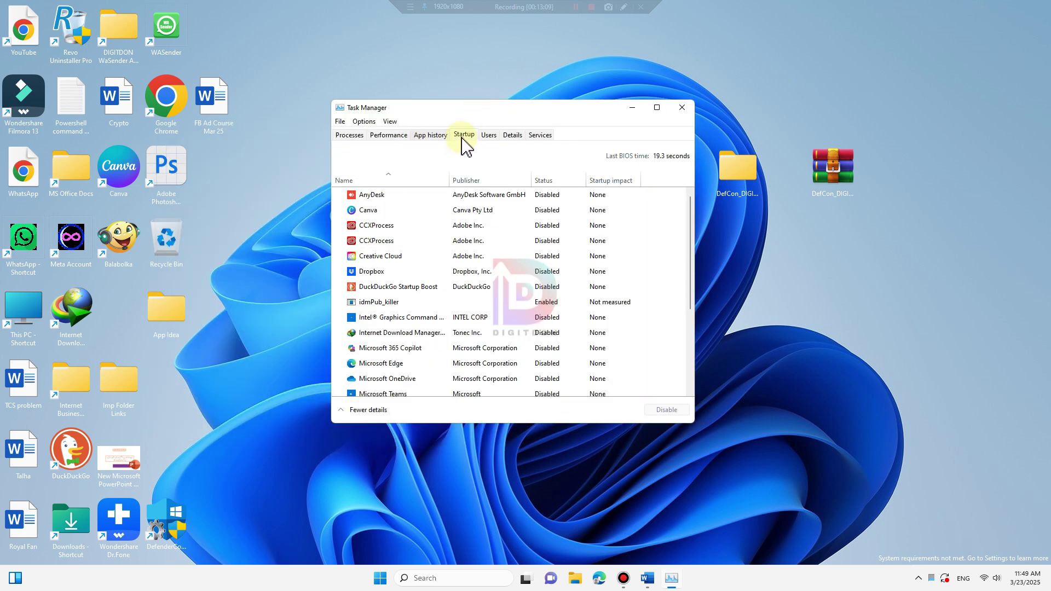
click(656, 107)
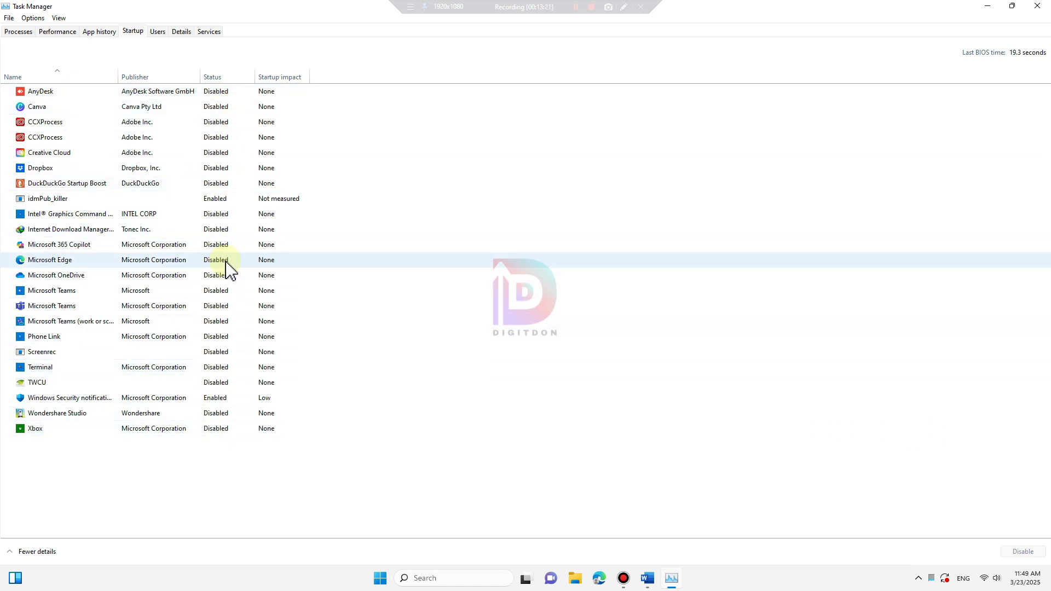
click(229, 109)
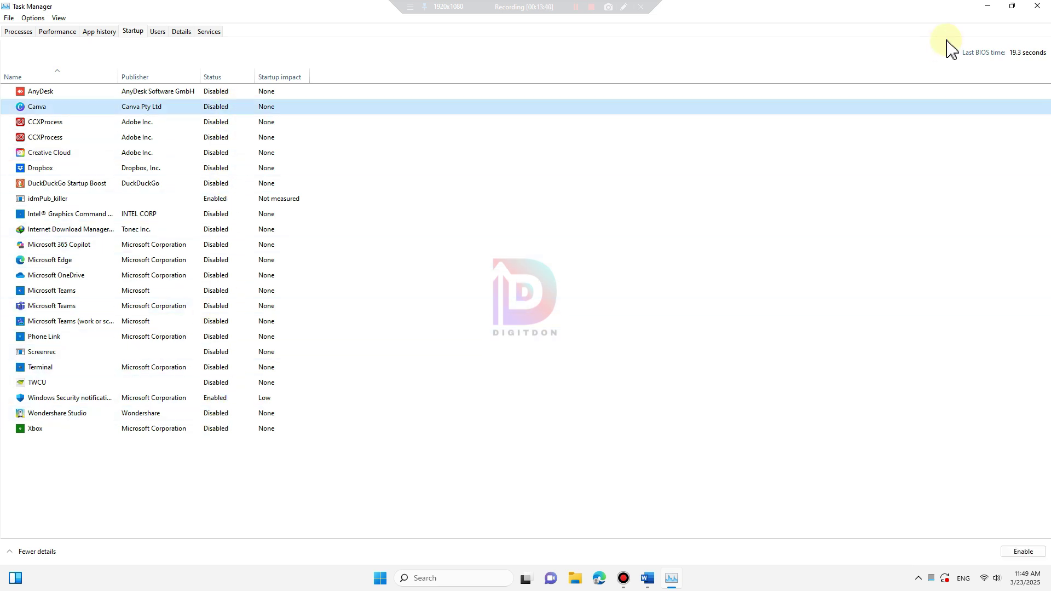
click(1036, 7)
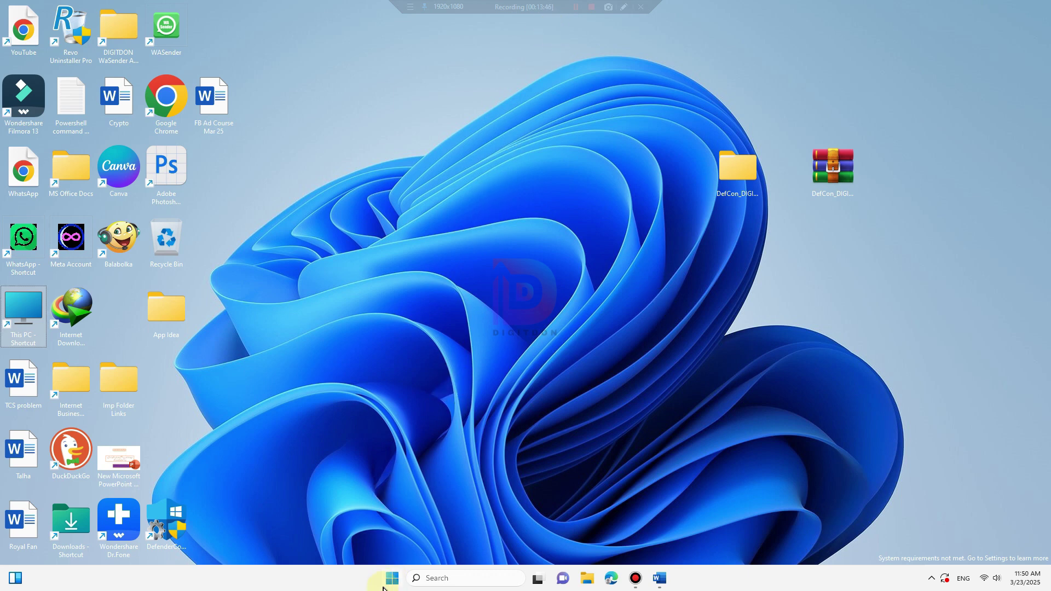
- Find 'edit power plan' and select High performance under Power Options' additional plans
click(393, 578)
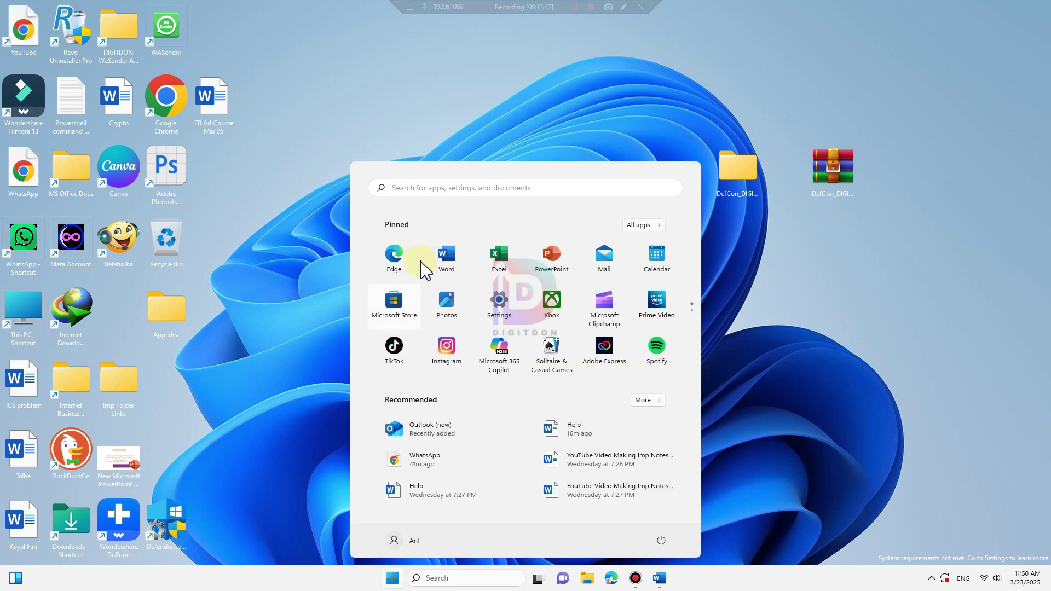
click(414, 188)
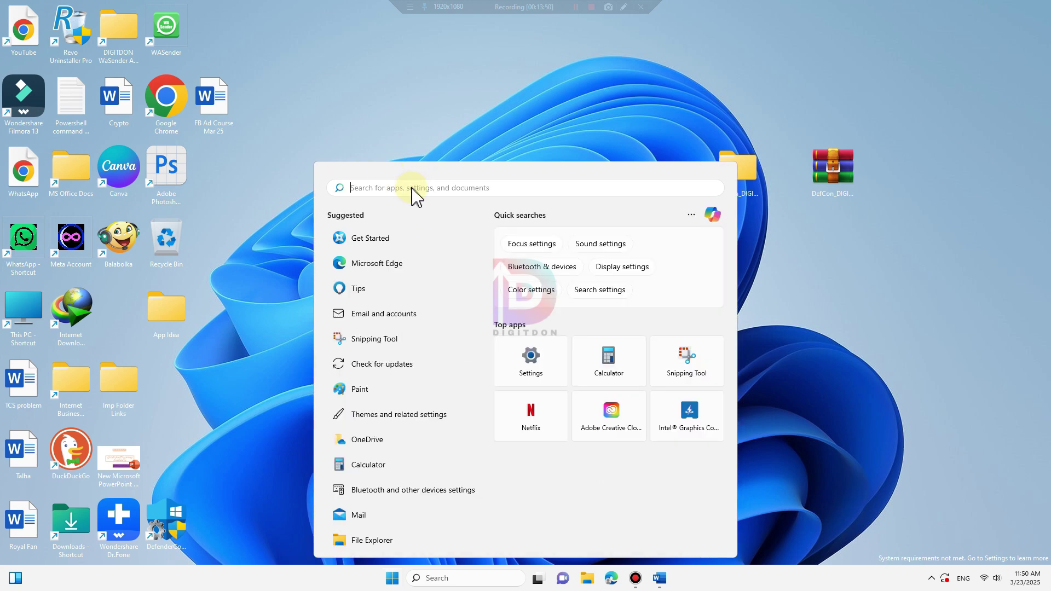
text(edit power plan)
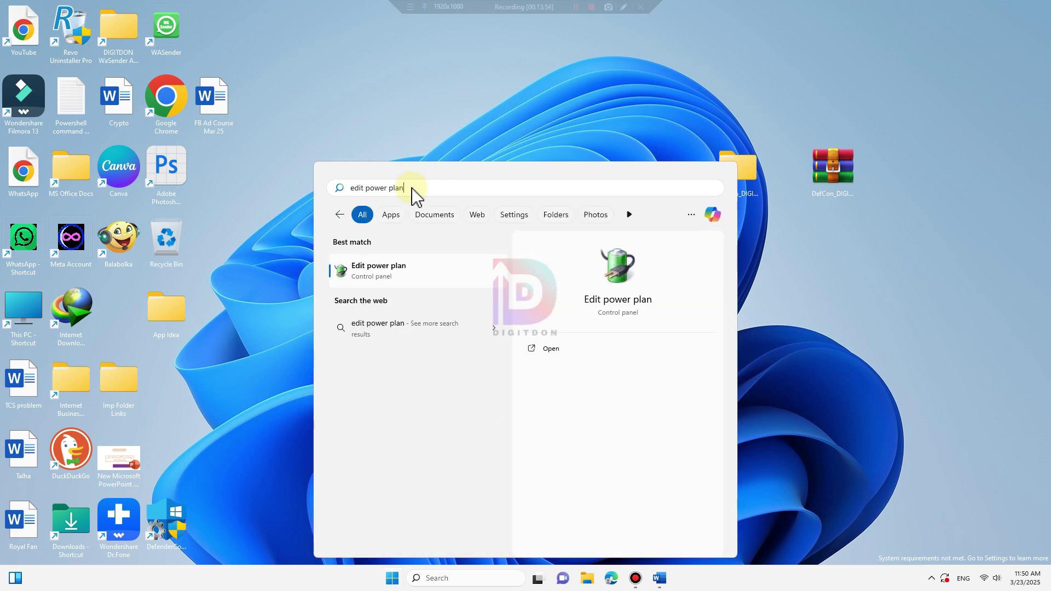
click(373, 276)
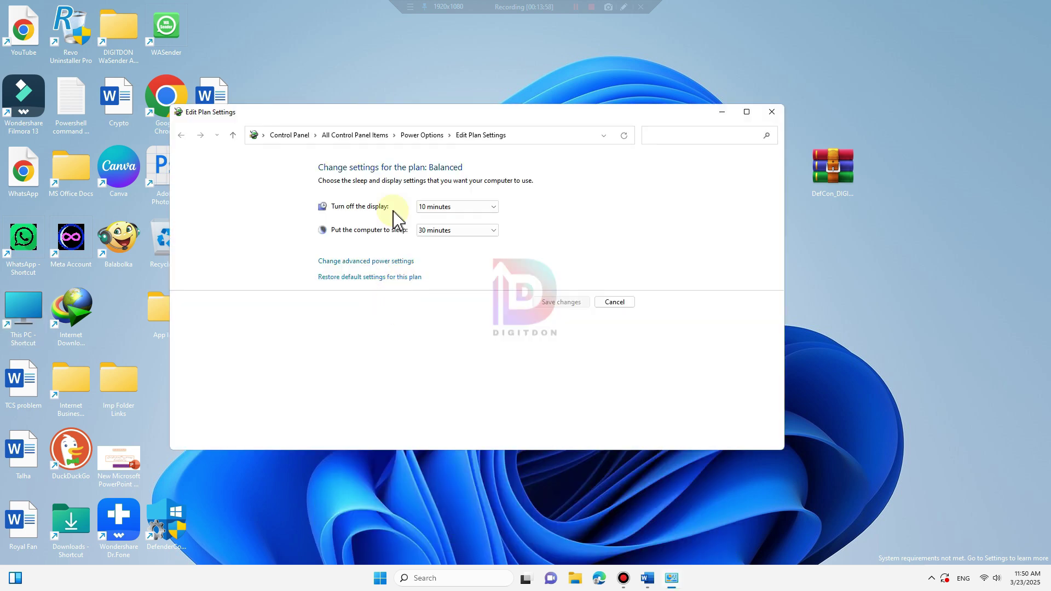
click(420, 139)
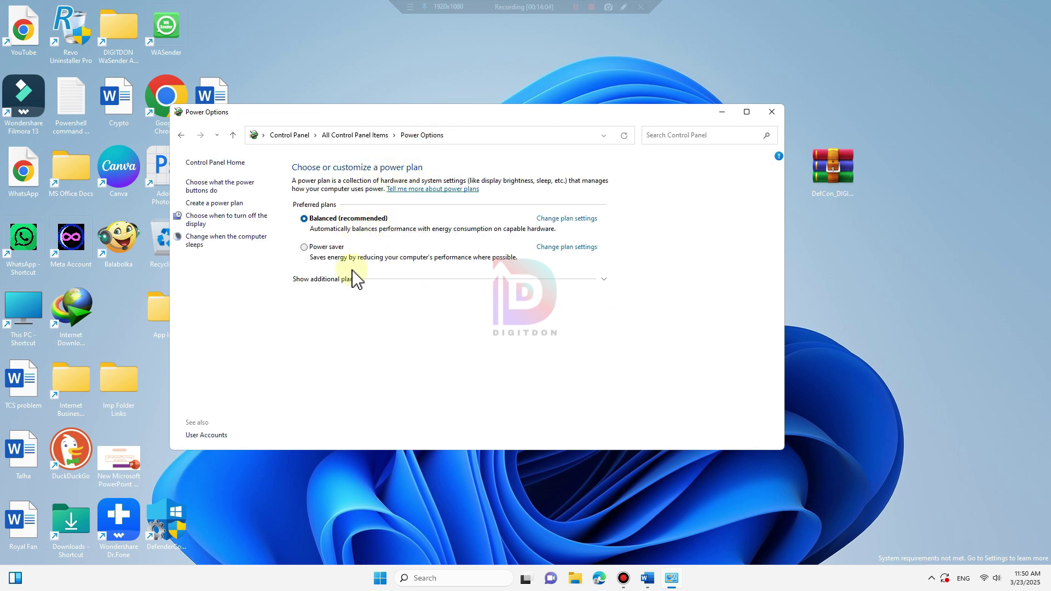
click(328, 280)
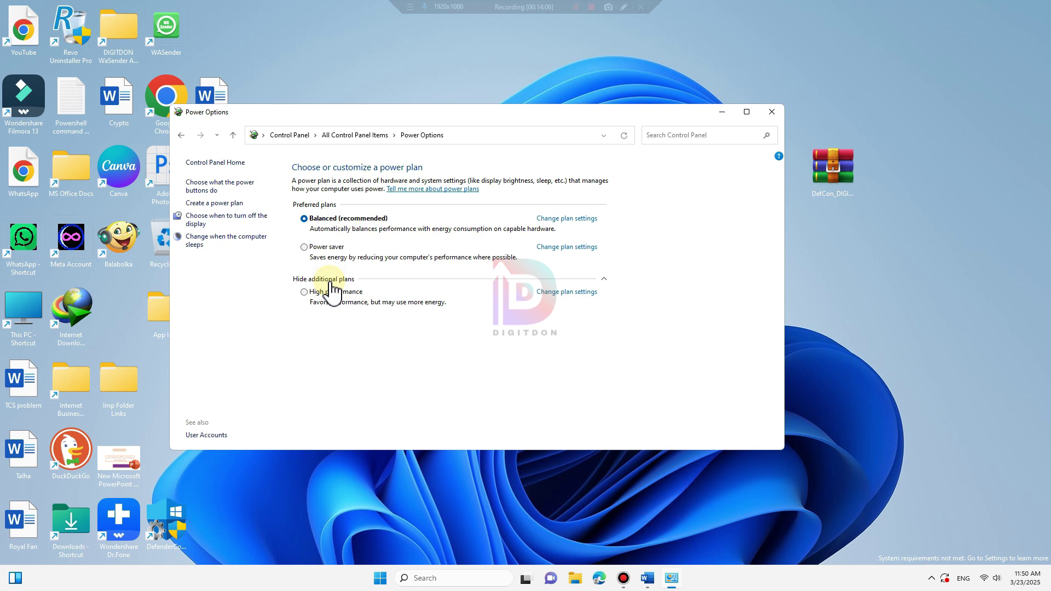
click(304, 295)
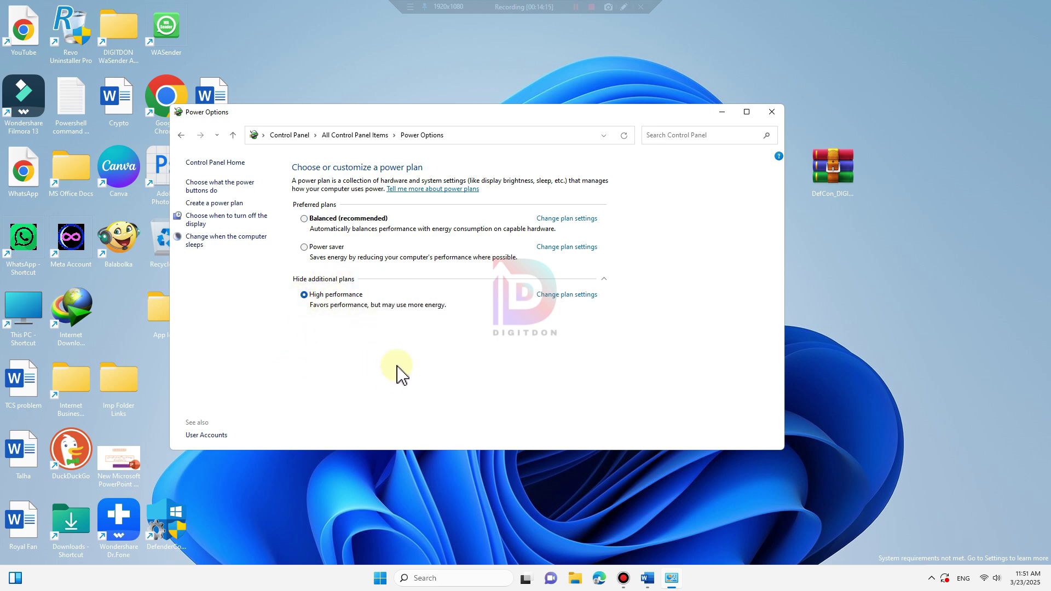
- Close Power Options and go to the Storage page in Windows Settings
click(771, 112)
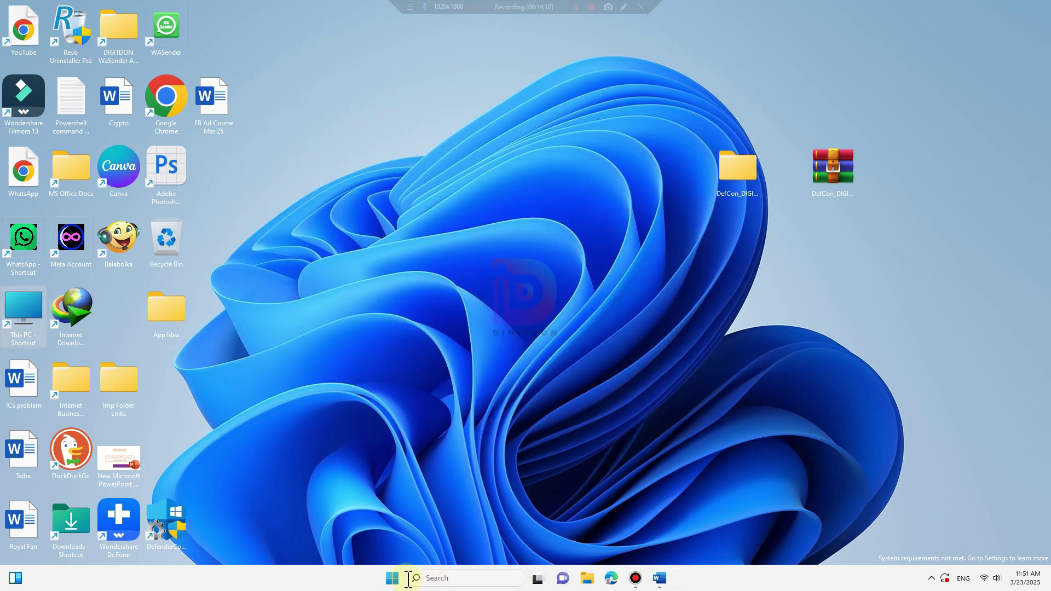
click(392, 578)
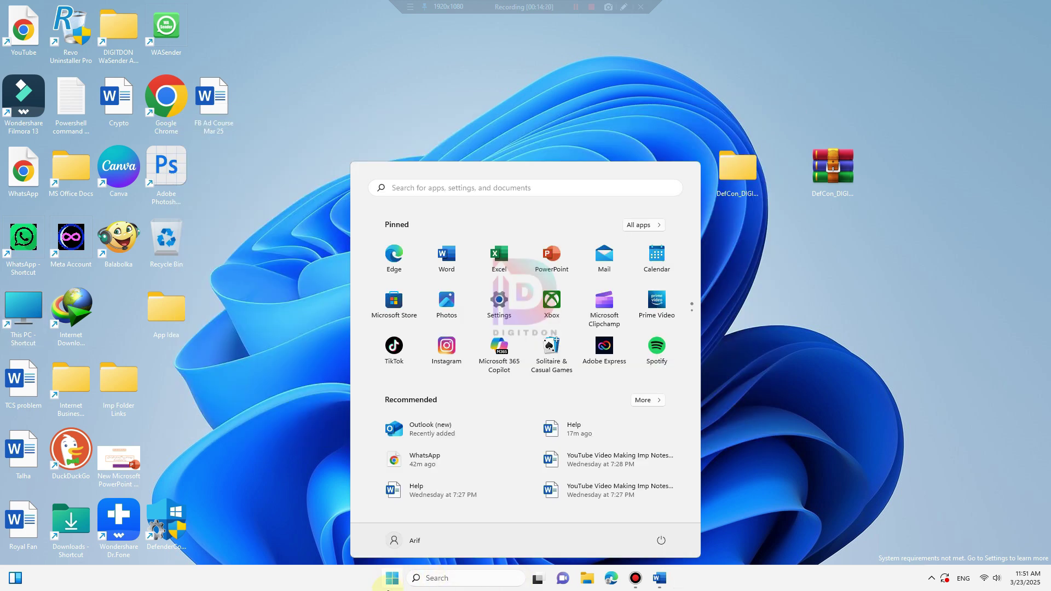
click(498, 306)
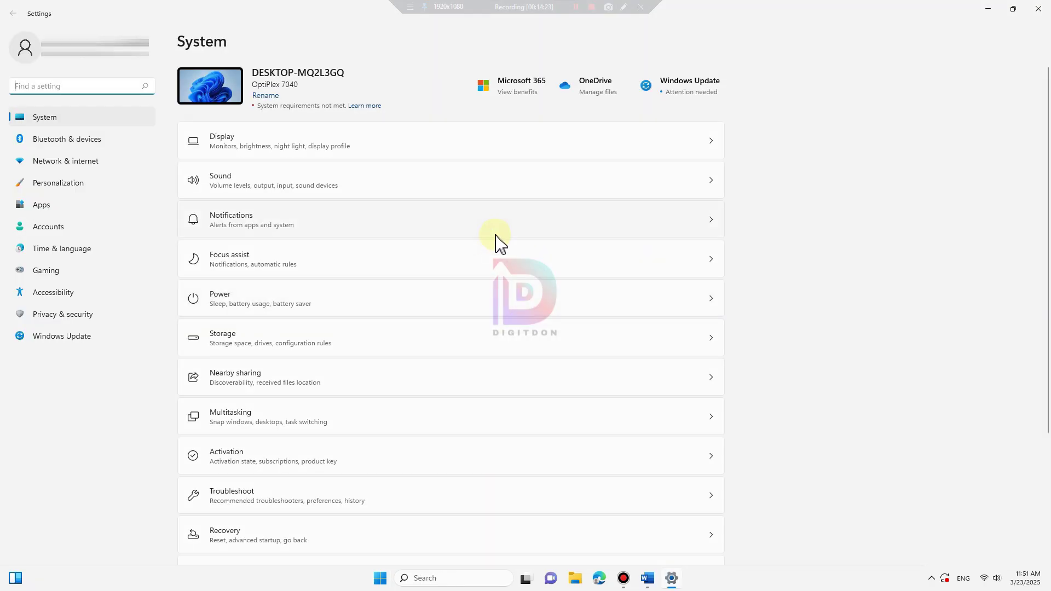
click(267, 343)
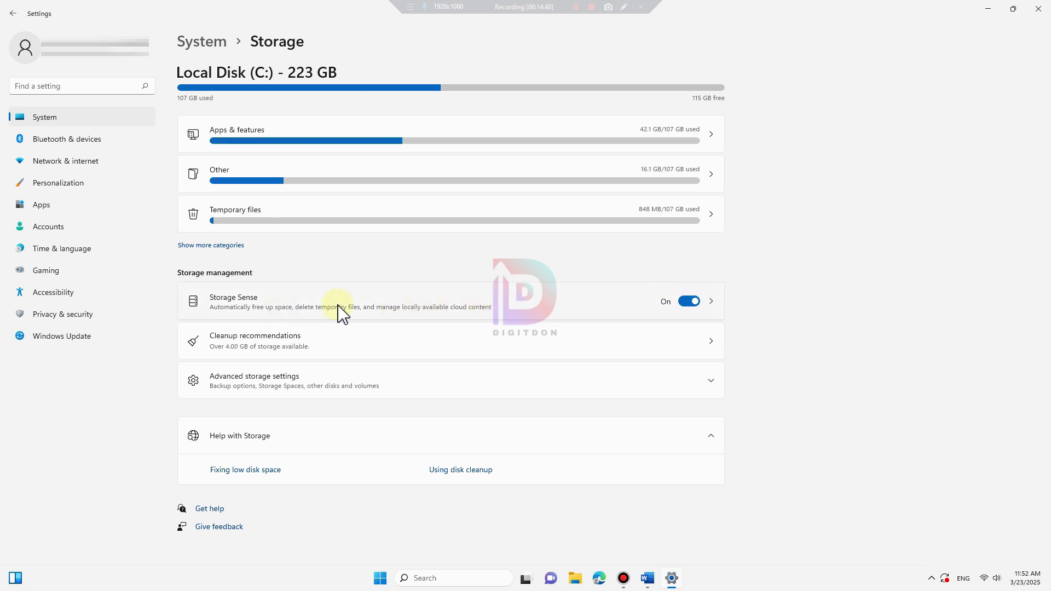
- Run Storage Sense now to free 1.00 MB, then return to the Storage overview
click(376, 309)
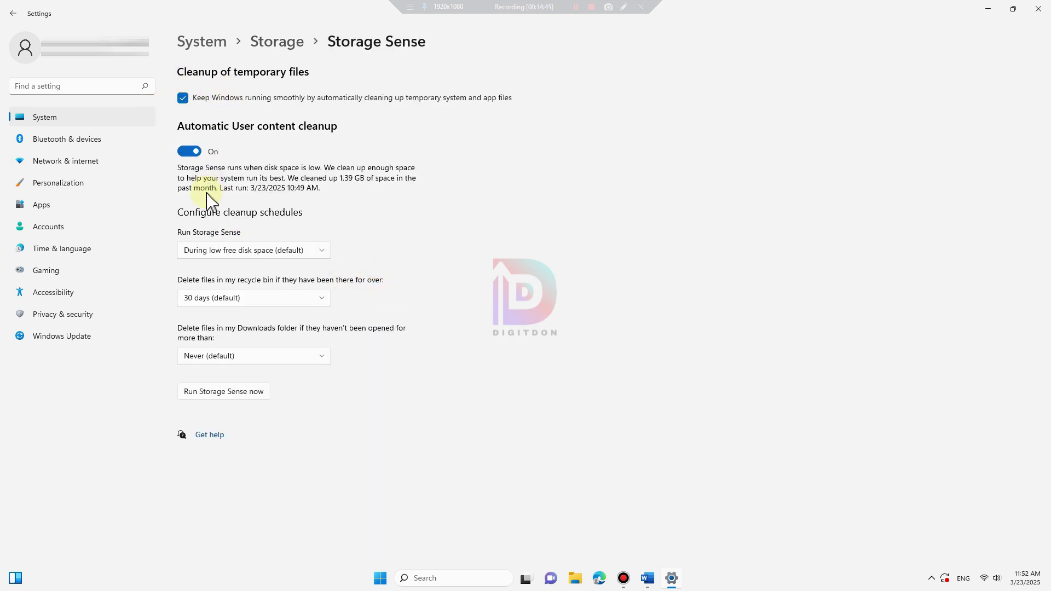
click(227, 394)
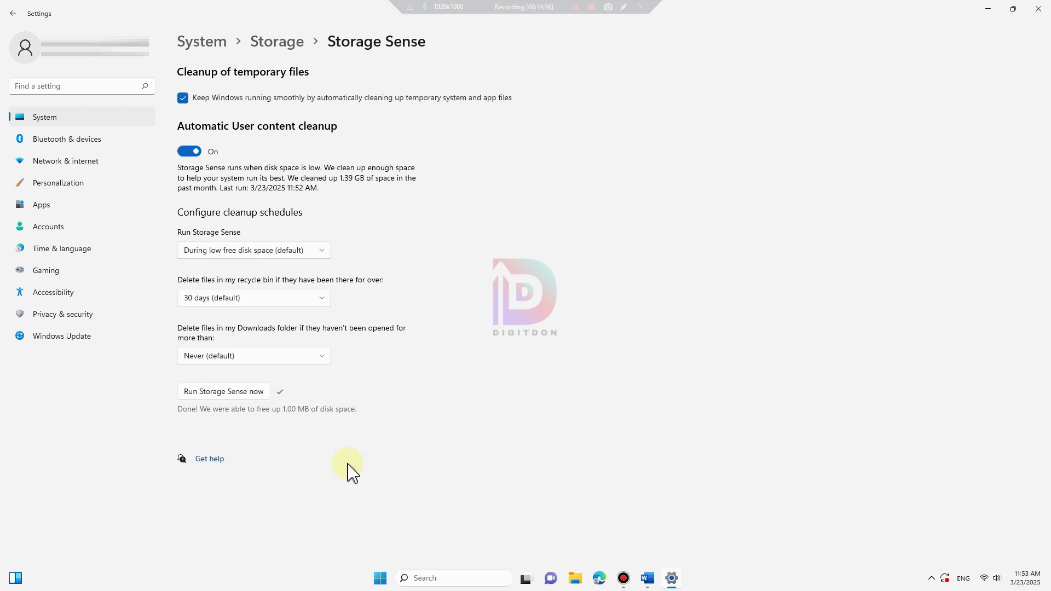
click(13, 13)
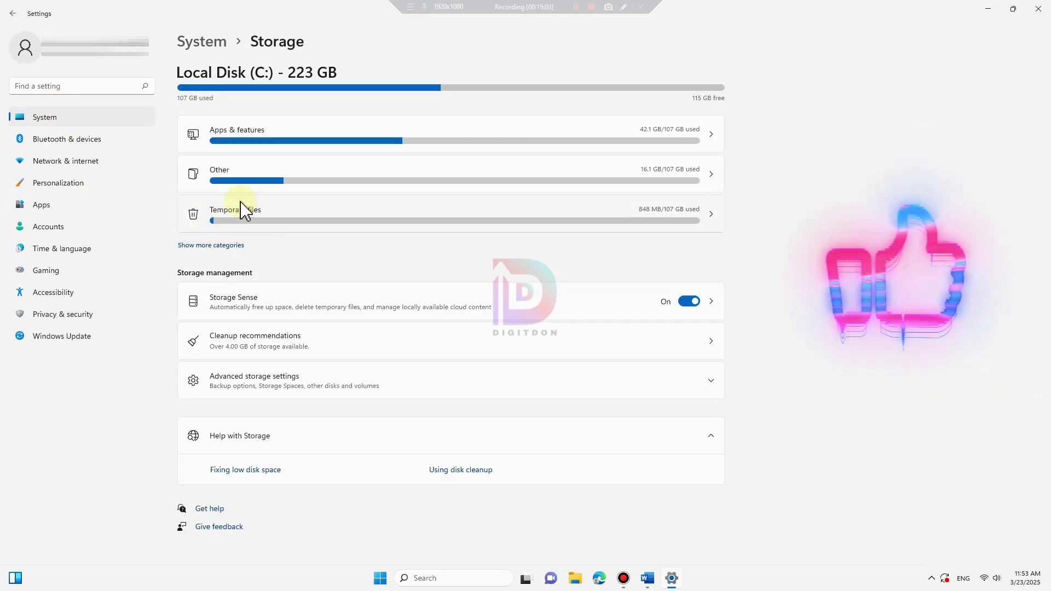
- Permanently remove the checked temporary files (about 1.71 GB), leaving Downloads unchecked
click(199, 224)
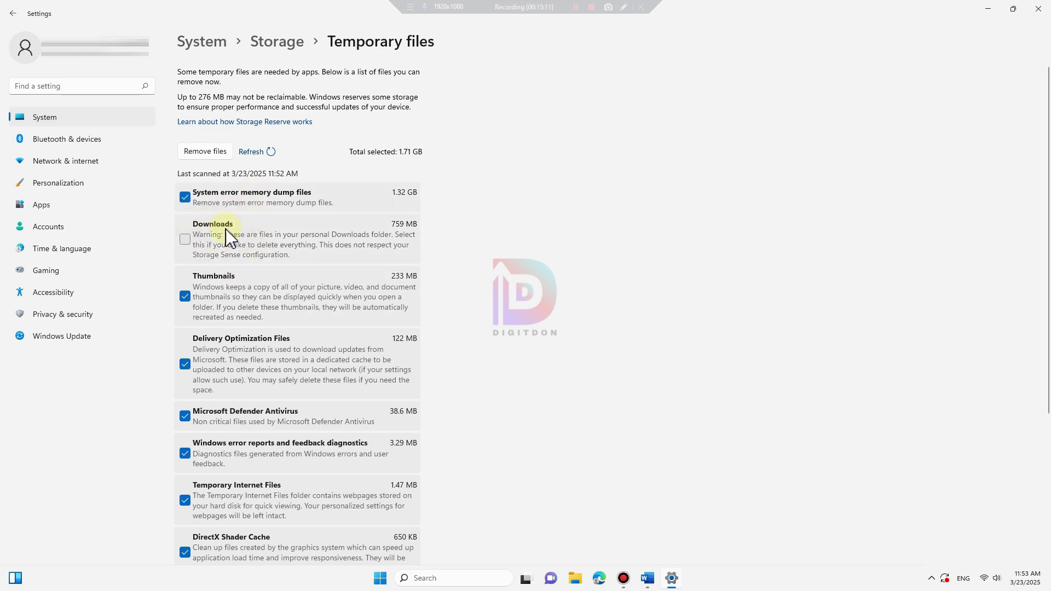
scroll(260, 333, down, 3)
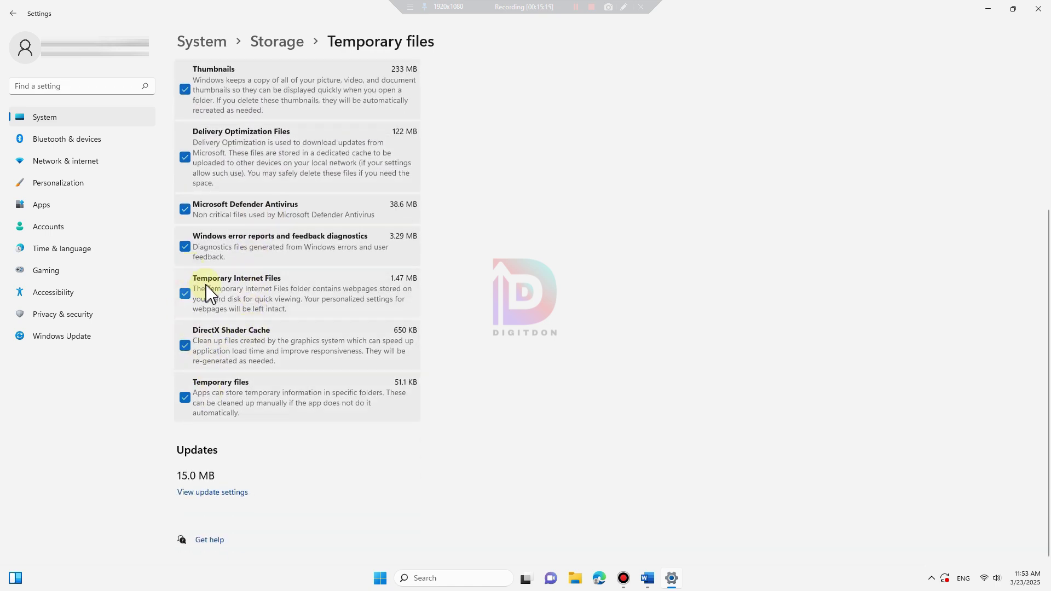
scroll(209, 291, up, 2)
scroll(205, 296, up, 1)
scroll(201, 263, up, 1)
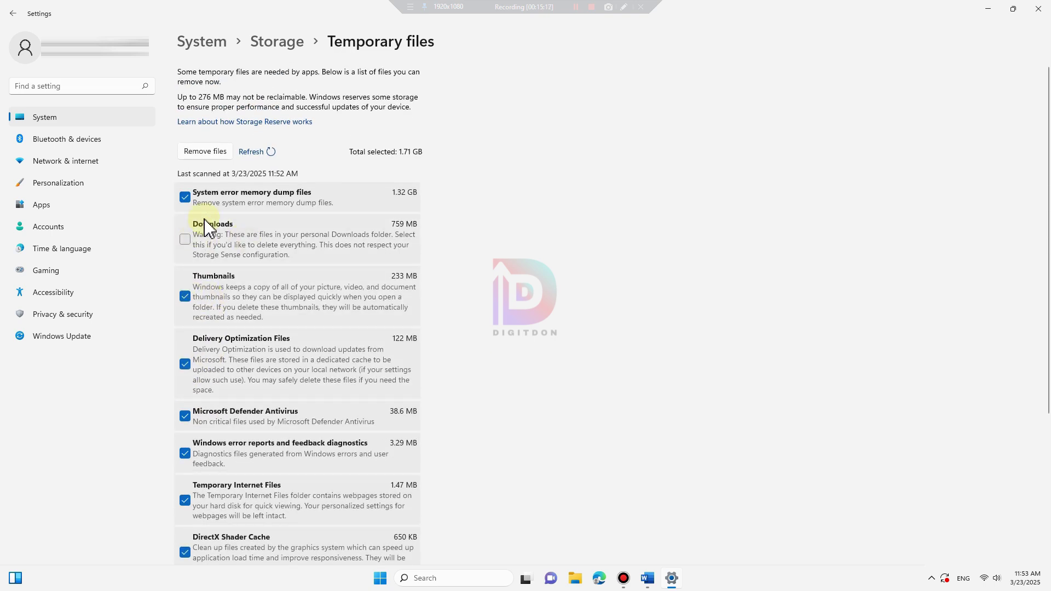
click(201, 153)
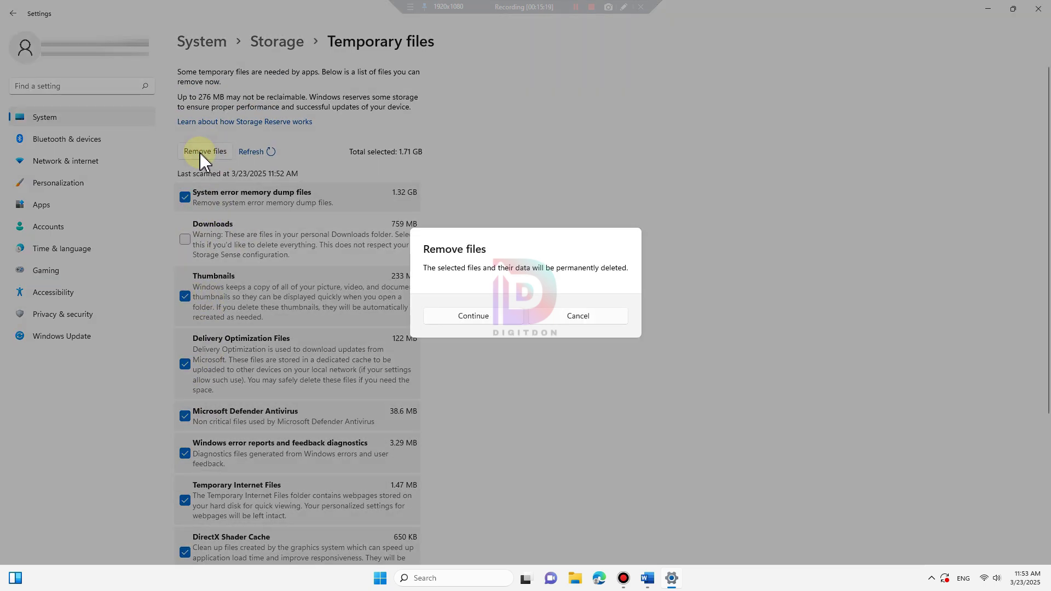
click(481, 316)
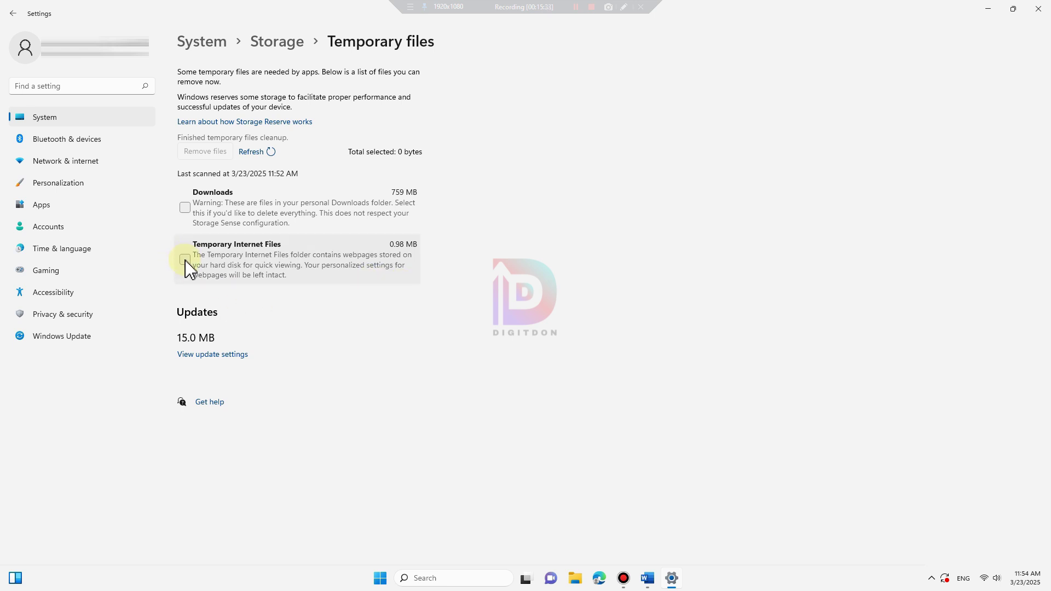
- Open Programs and Features maximized and check Balabolka's removal options without uninstalling
click(1037, 8)
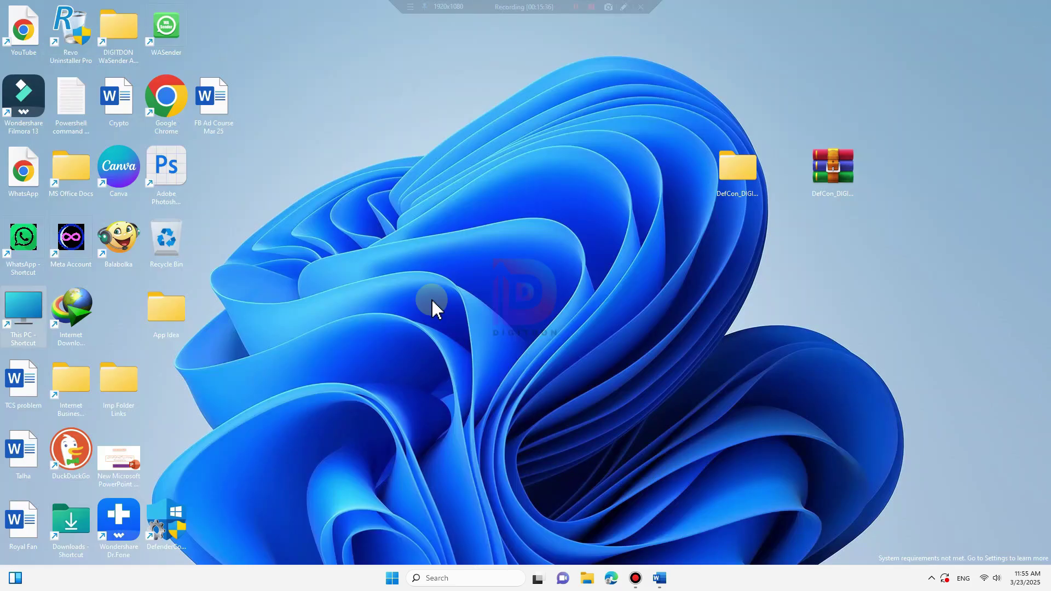
click(391, 578)
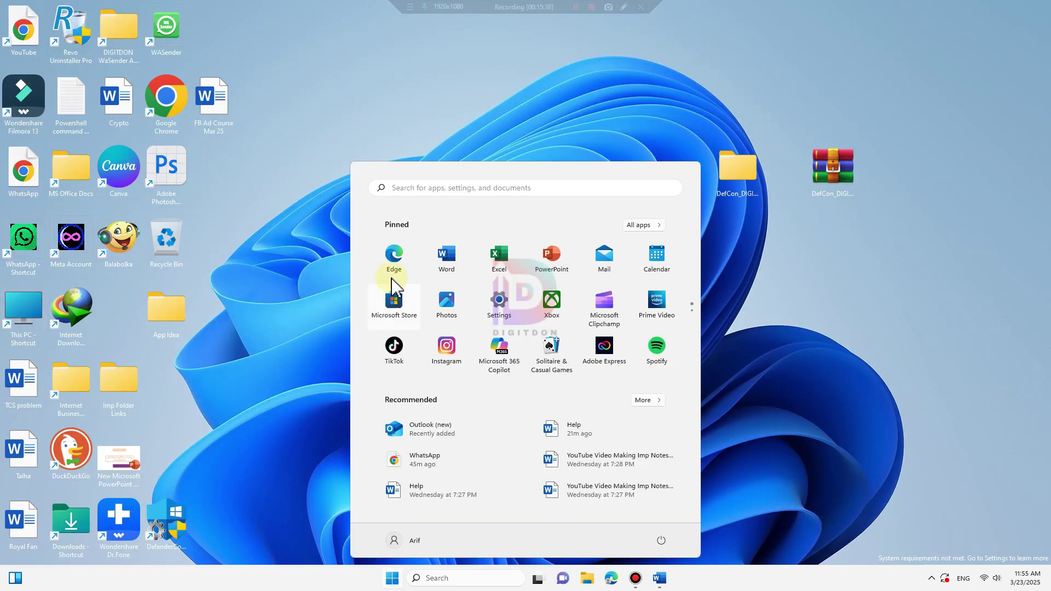
click(420, 189)
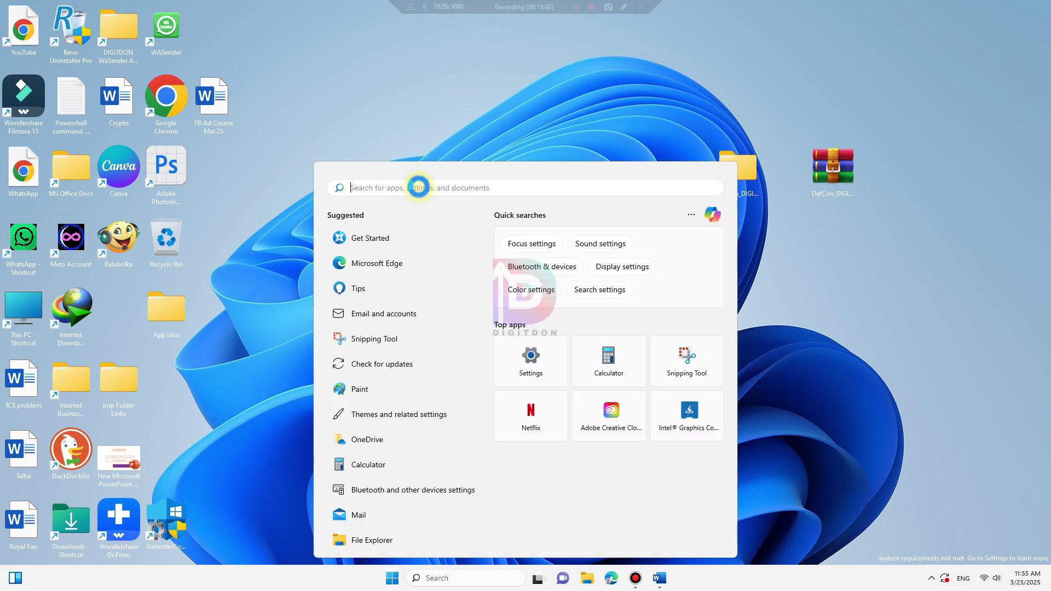
text(appwiz)
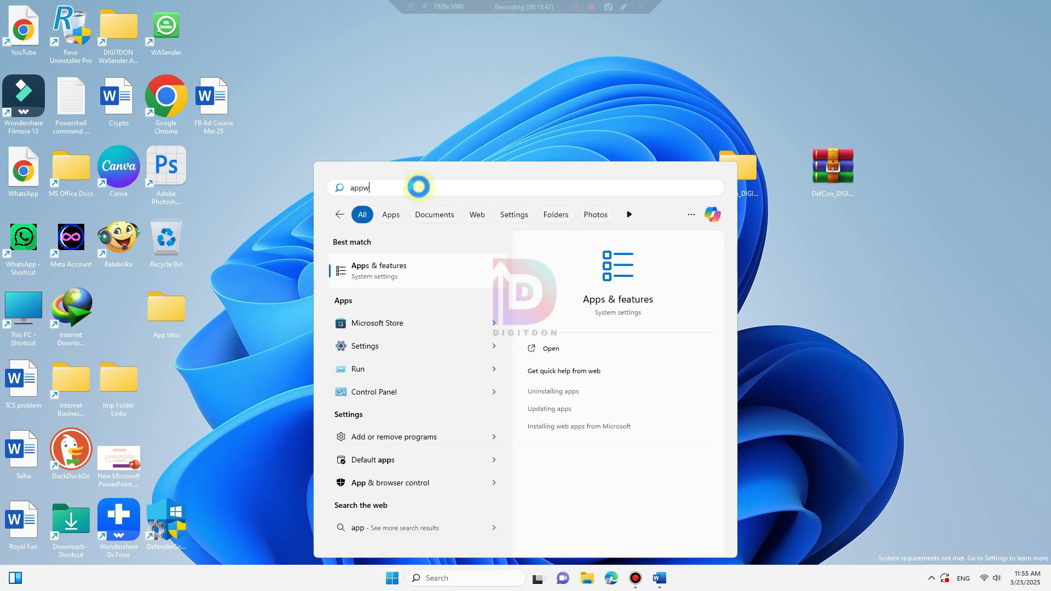
text(.cpl)
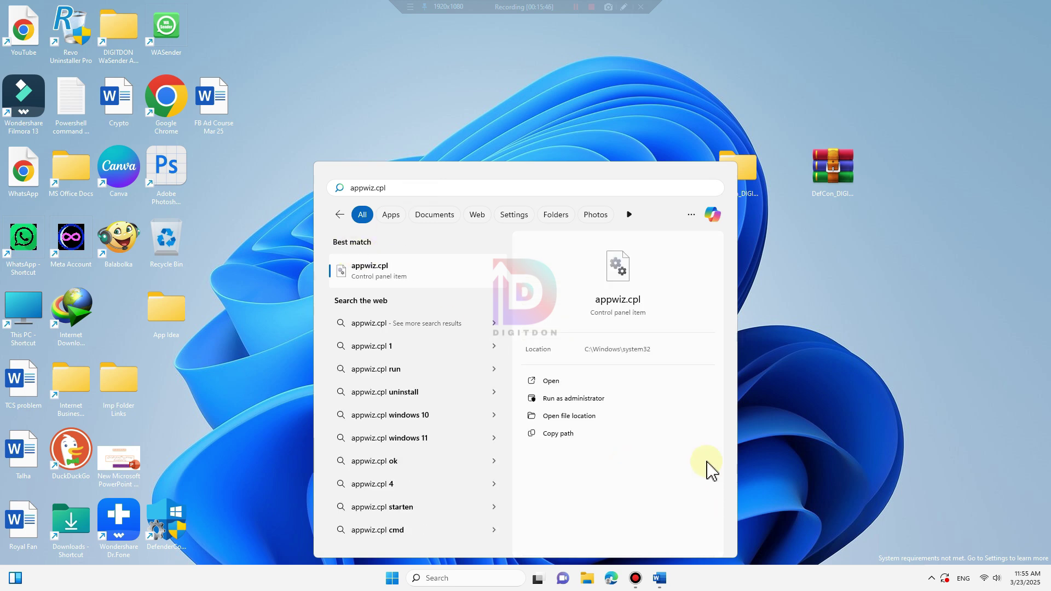
click(580, 399)
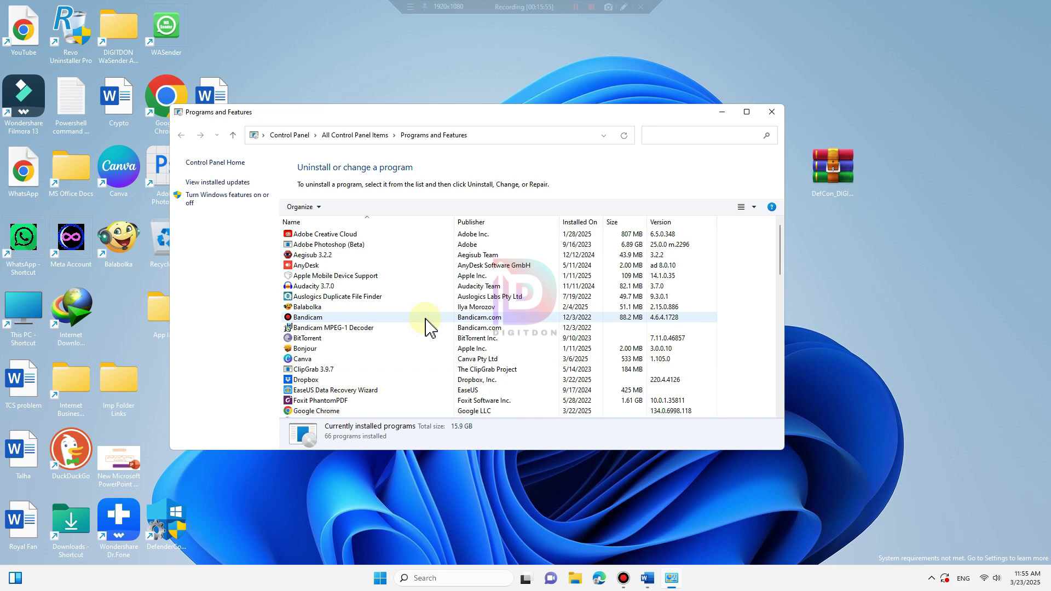
click(745, 113)
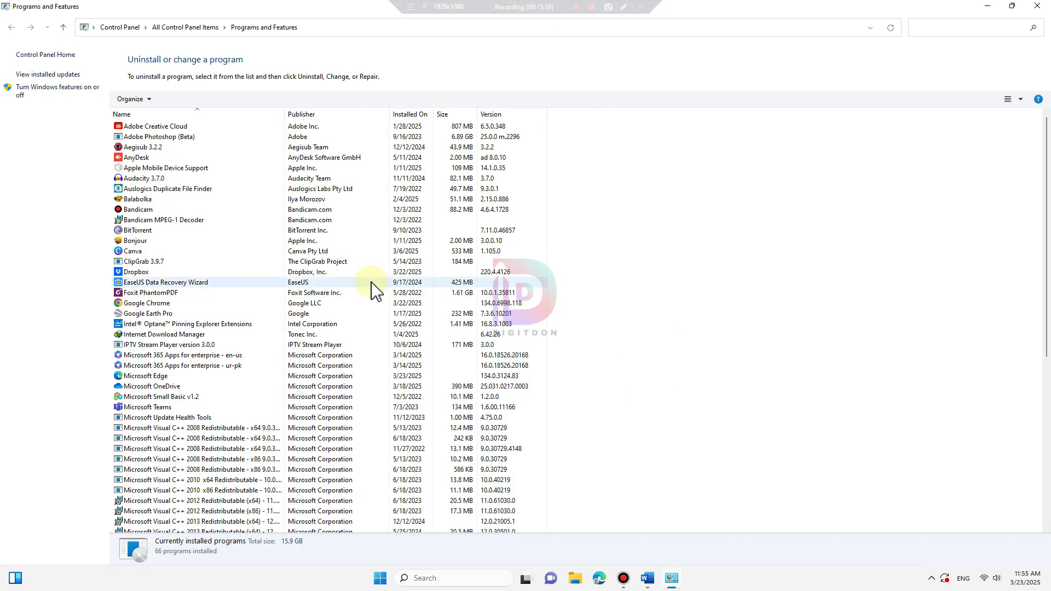
right_click(146, 200)
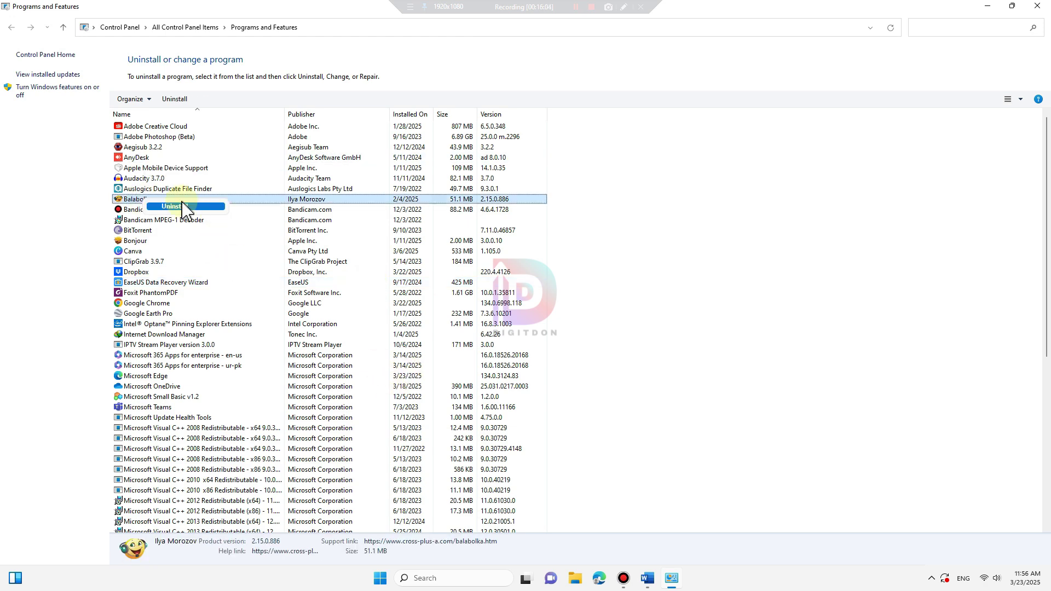
click(647, 254)
scroll(364, 356, down, 3)
scroll(169, 159, down, 6)
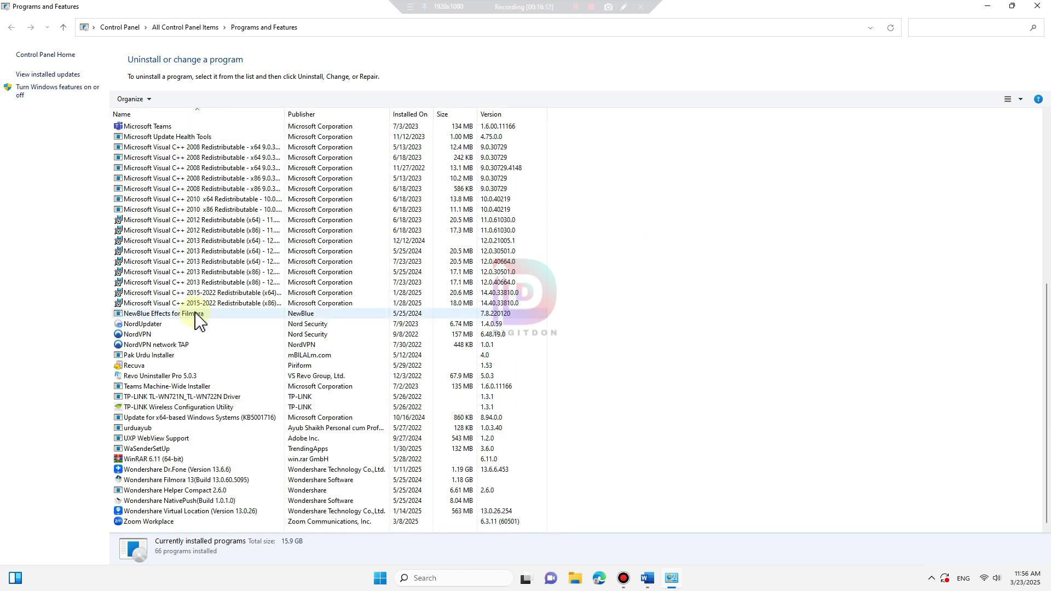
scroll(185, 382, up, 10)
- Close Programs and Features and launch Revo Uninstaller Pro
click(1036, 6)
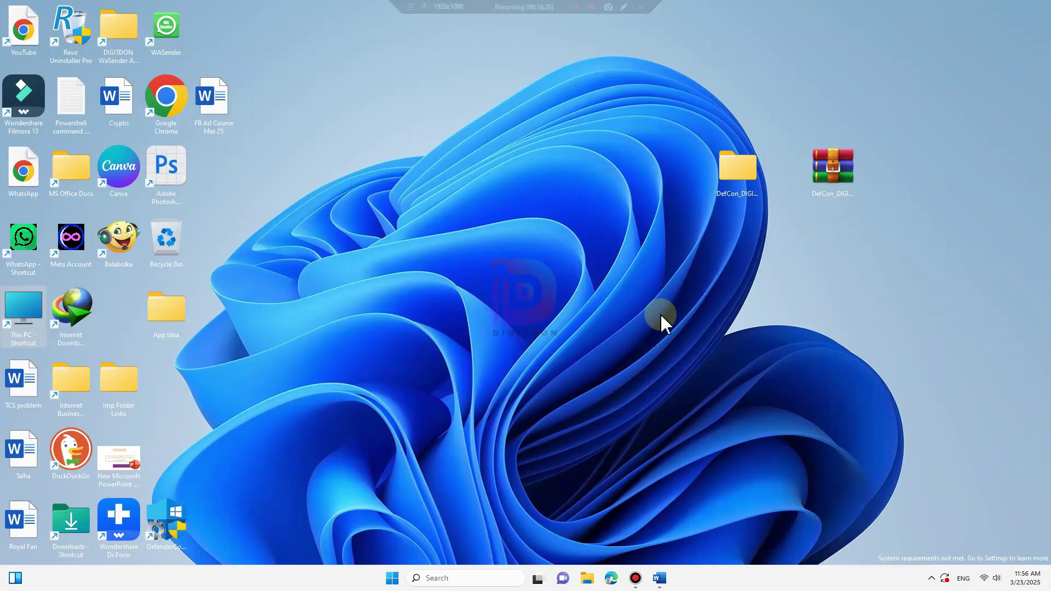
click(392, 578)
click(433, 185)
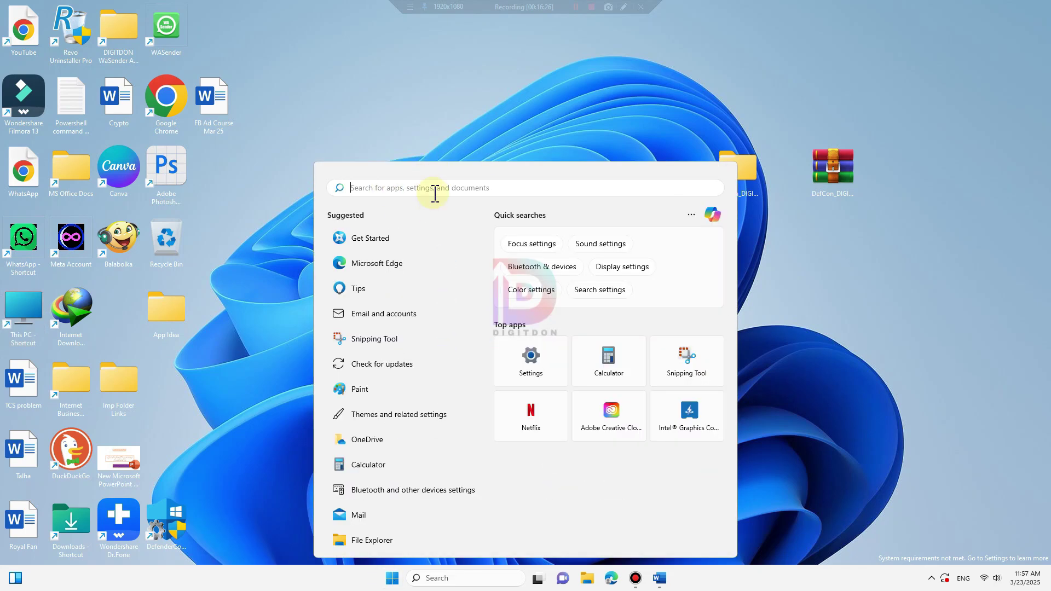
text(revo)
key(Return)
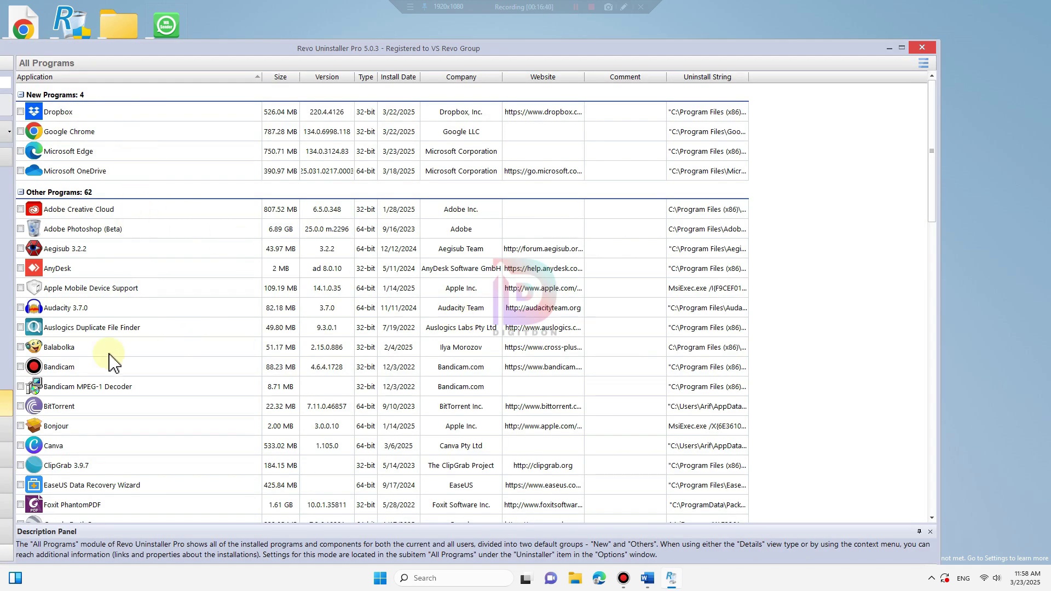
- Uninstall Balabolka with Revo, removing its leftover folder and file, then close Revo
click(85, 348)
right_click(89, 362)
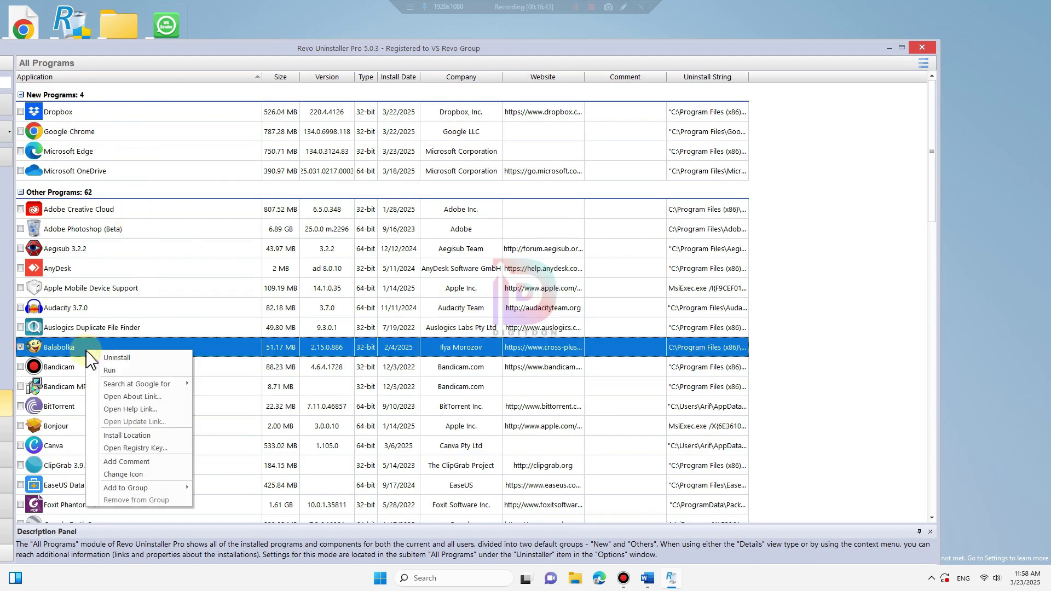
click(122, 364)
click(526, 414)
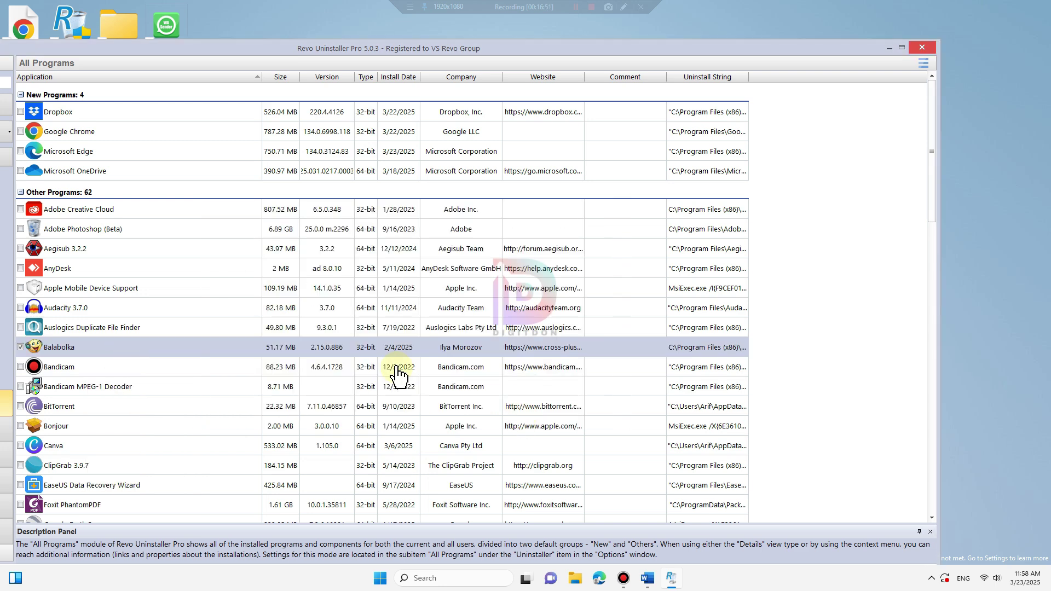
click(427, 347)
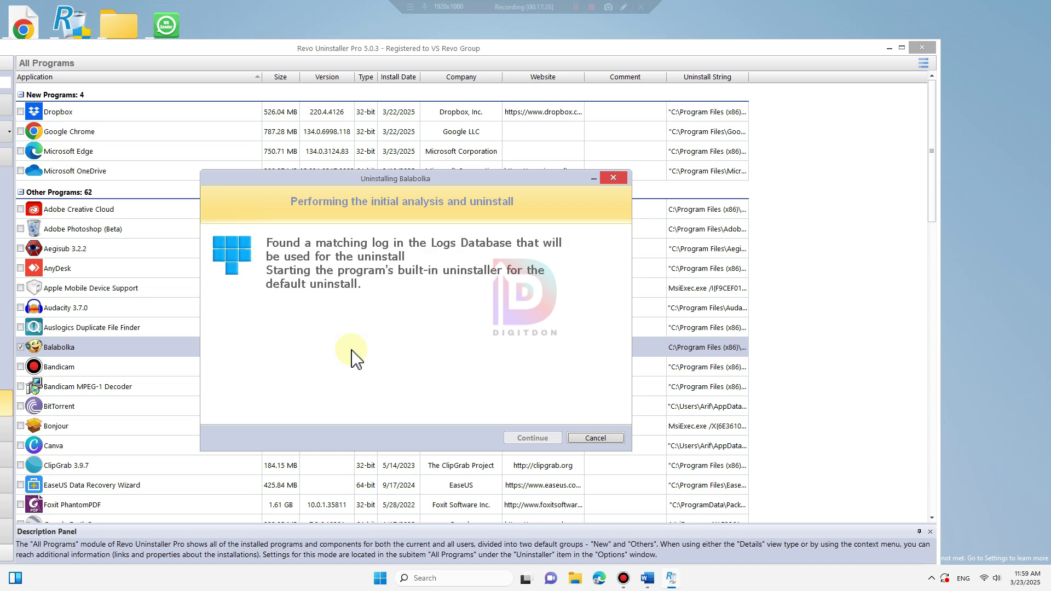
click(579, 379)
click(563, 321)
click(532, 440)
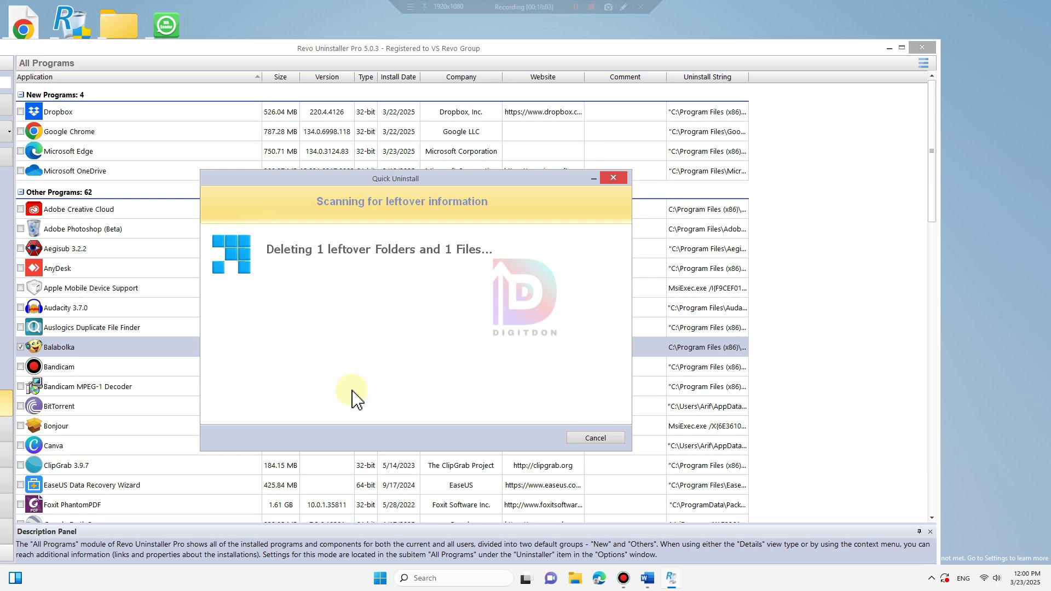
click(595, 437)
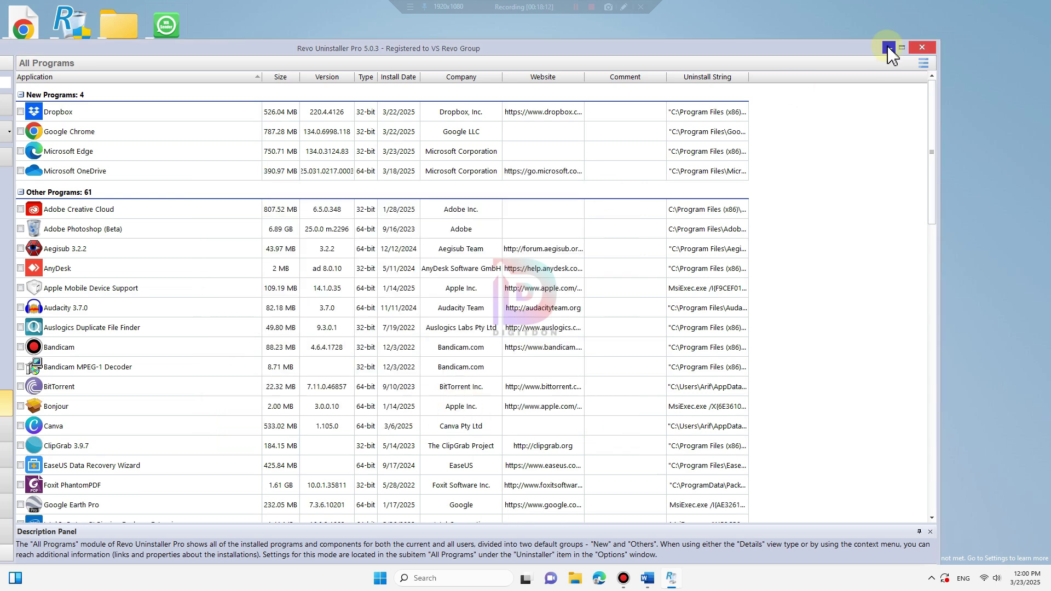
click(922, 48)
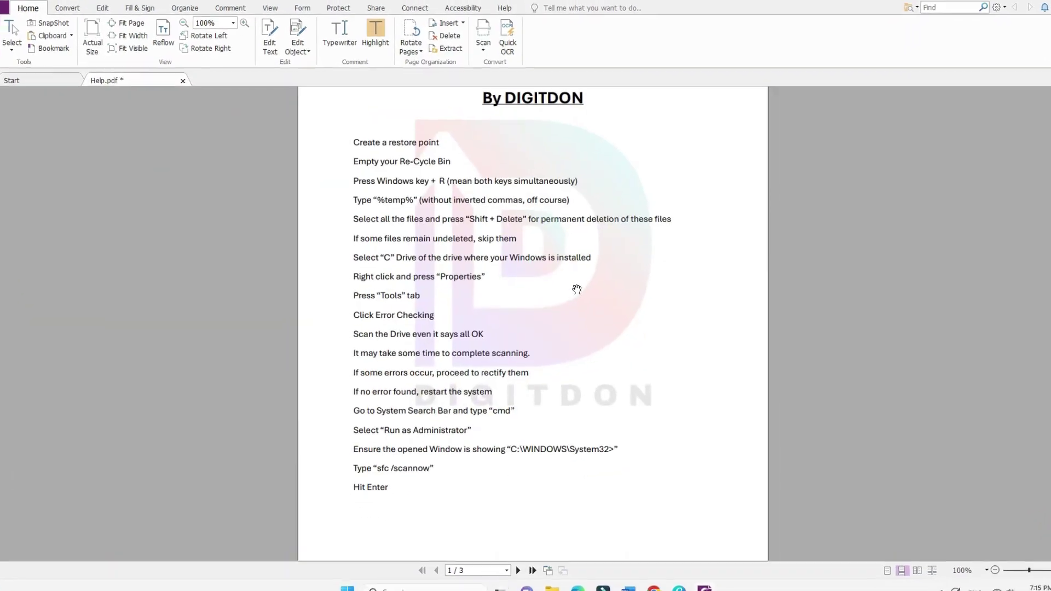
scroll(575, 289, down, 3)
scroll(578, 288, down, 3)
scroll(587, 287, down, 3)
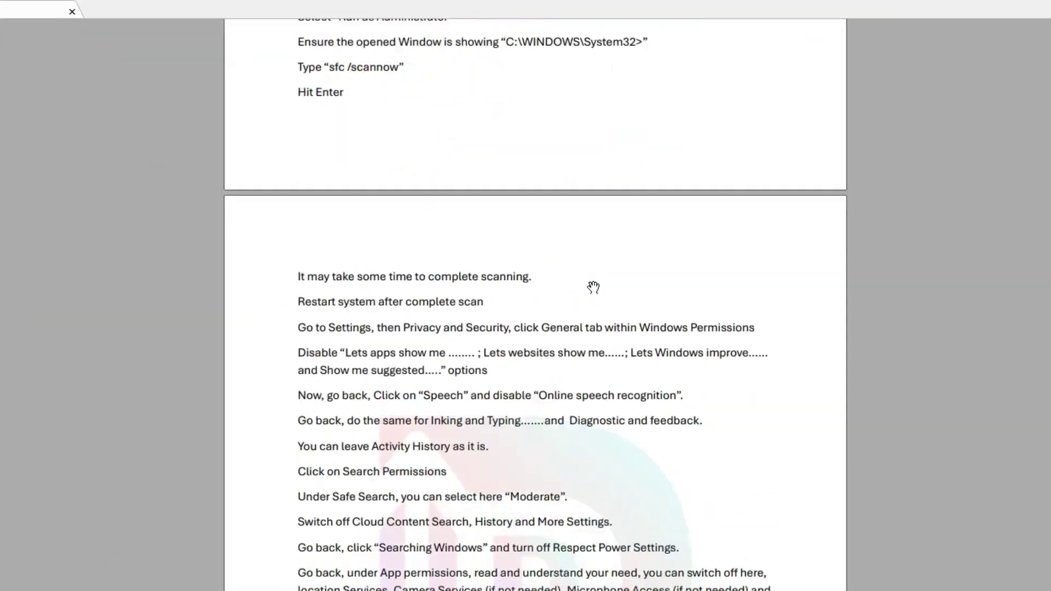
scroll(595, 285, down, 3)
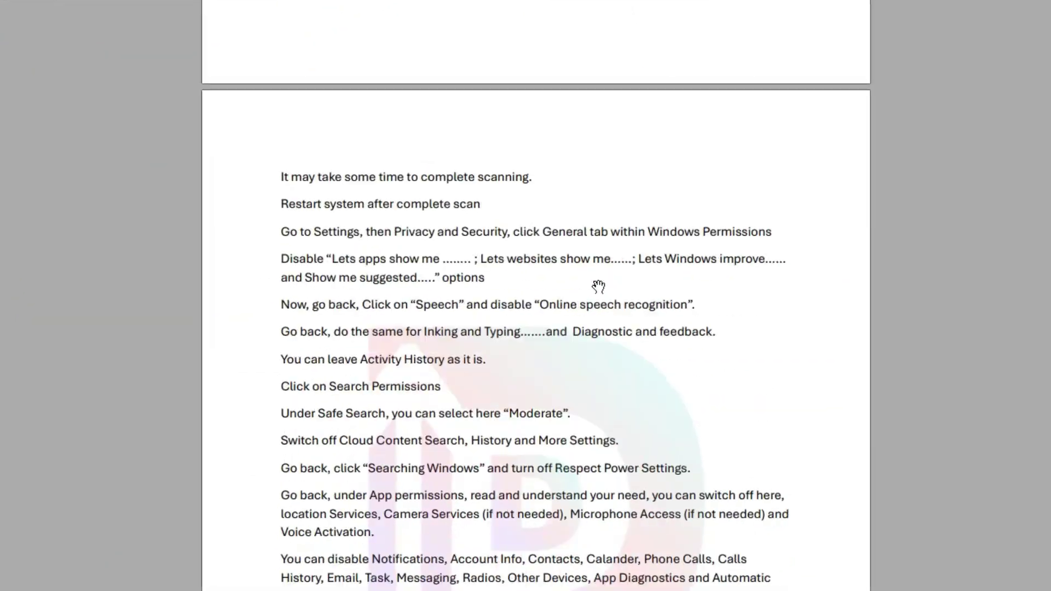
scroll(603, 285, down, 3)
scroll(604, 286, down, 3)
scroll(612, 285, down, 3)
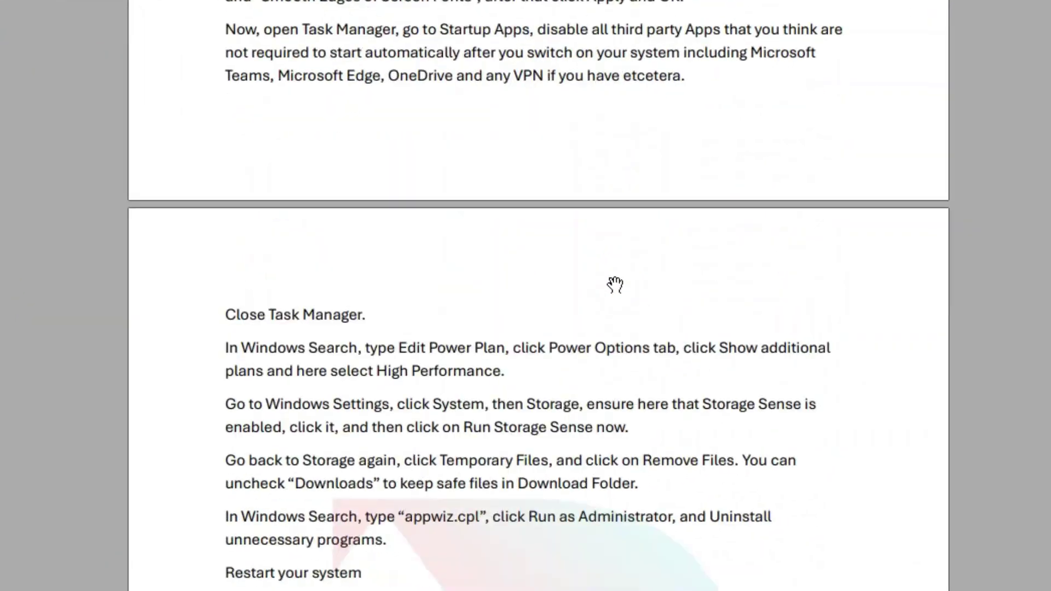
scroll(615, 285, down, 3)
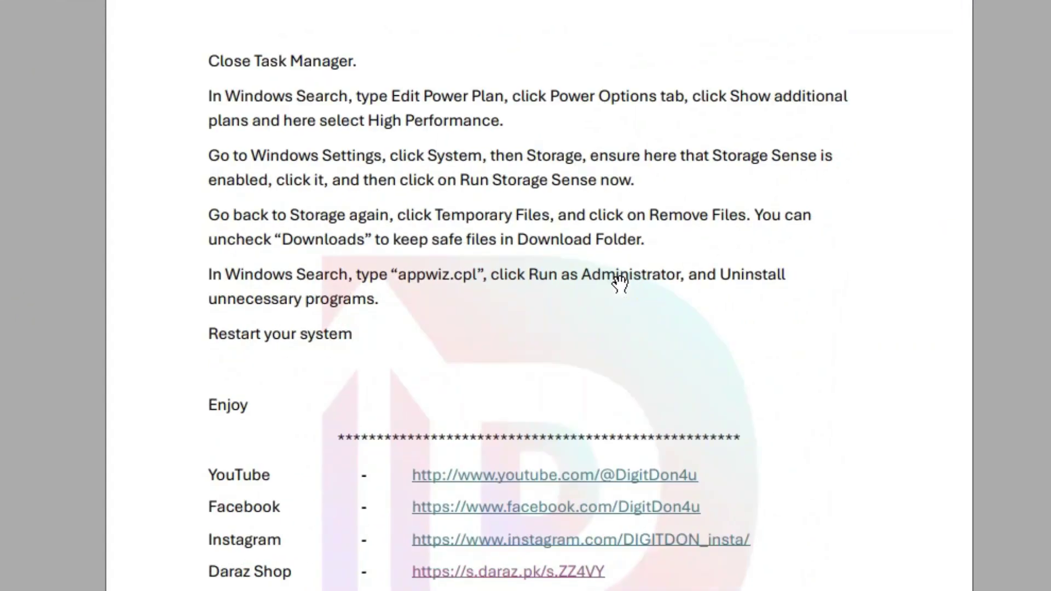
scroll(615, 285, down, 1)
scroll(618, 284, up, 5)
scroll(621, 284, up, 10)
scroll(620, 283, up, 10)
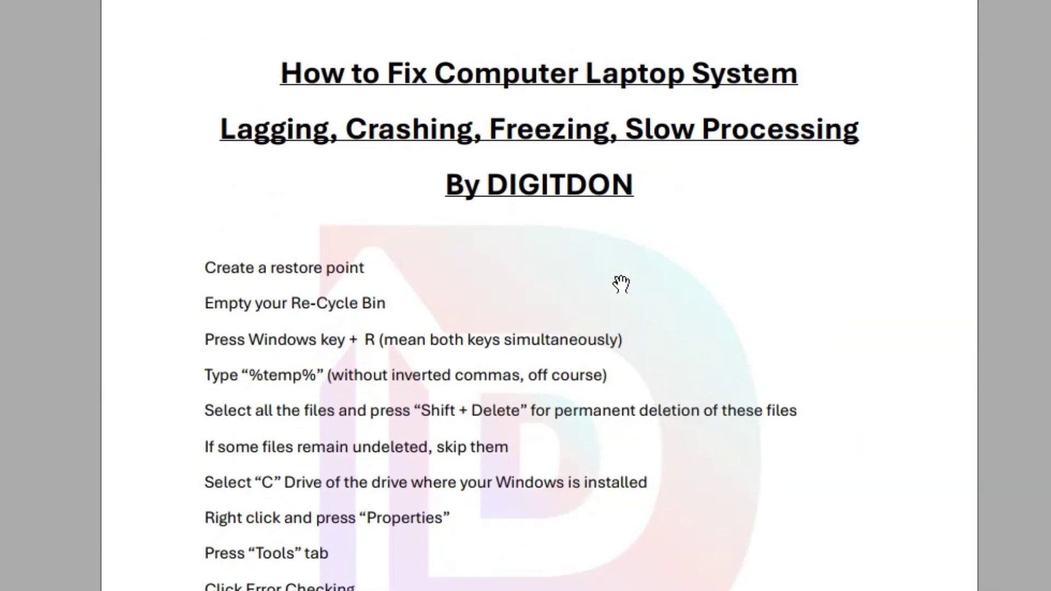